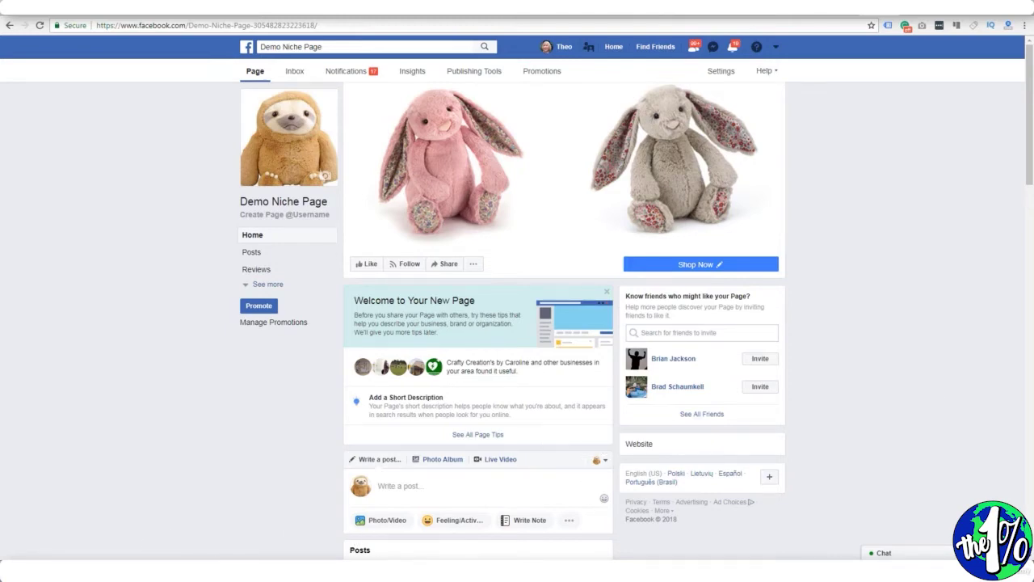
left_click(193, 565)
left_click(697, 267)
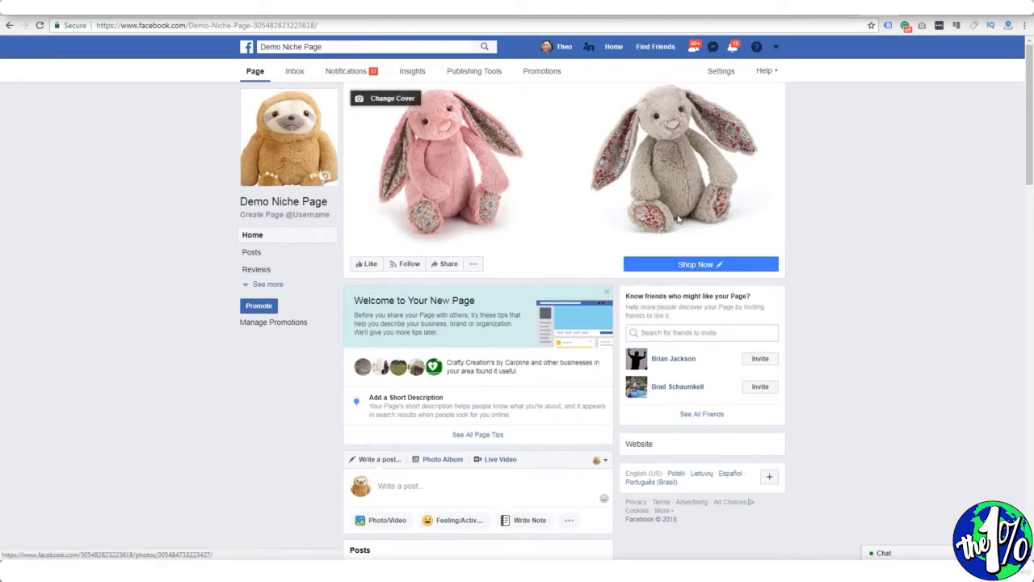
left_click(656, 262)
left_click(692, 268)
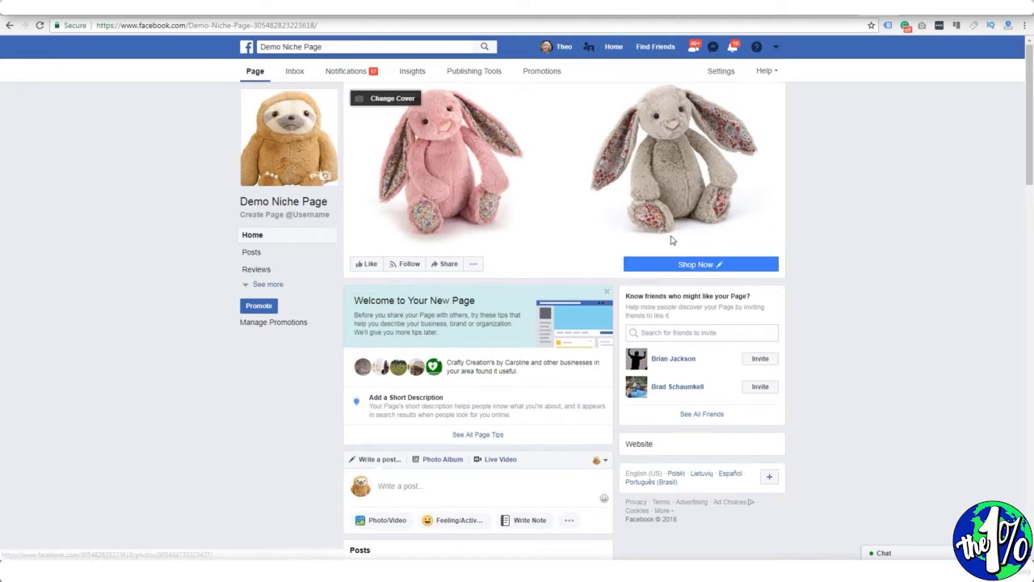
left_click(716, 267)
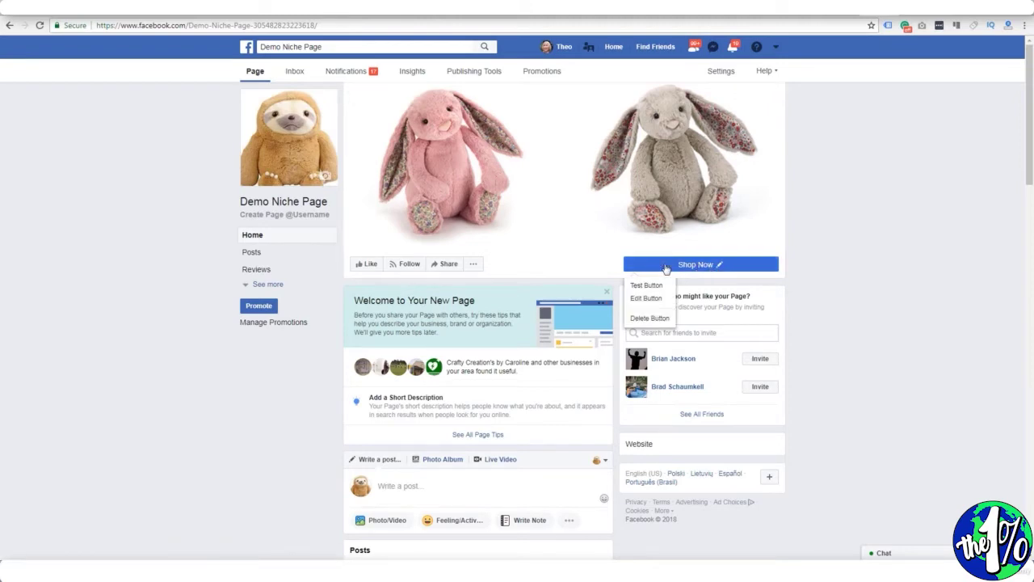
left_click(652, 298)
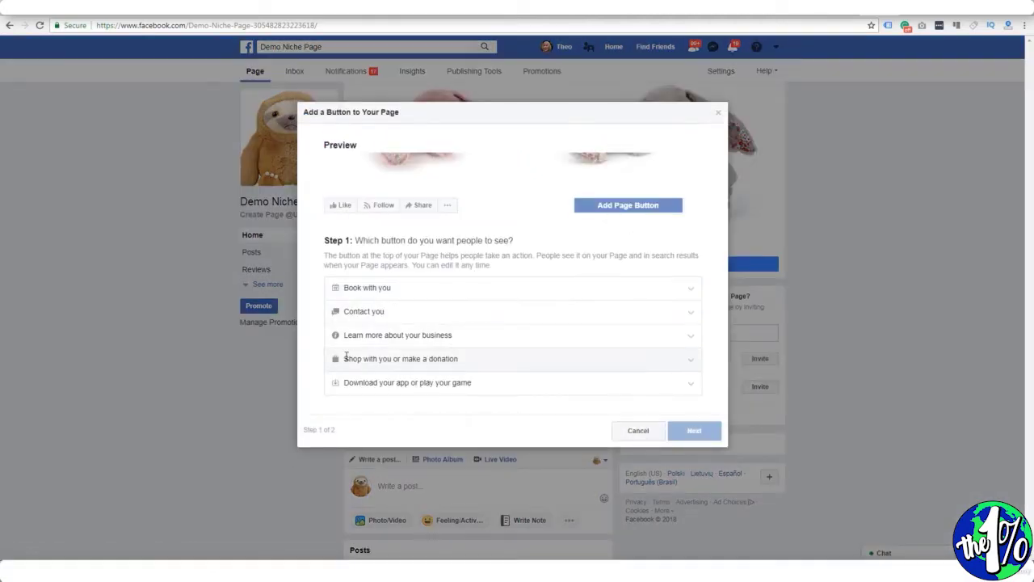
left_click(397, 358)
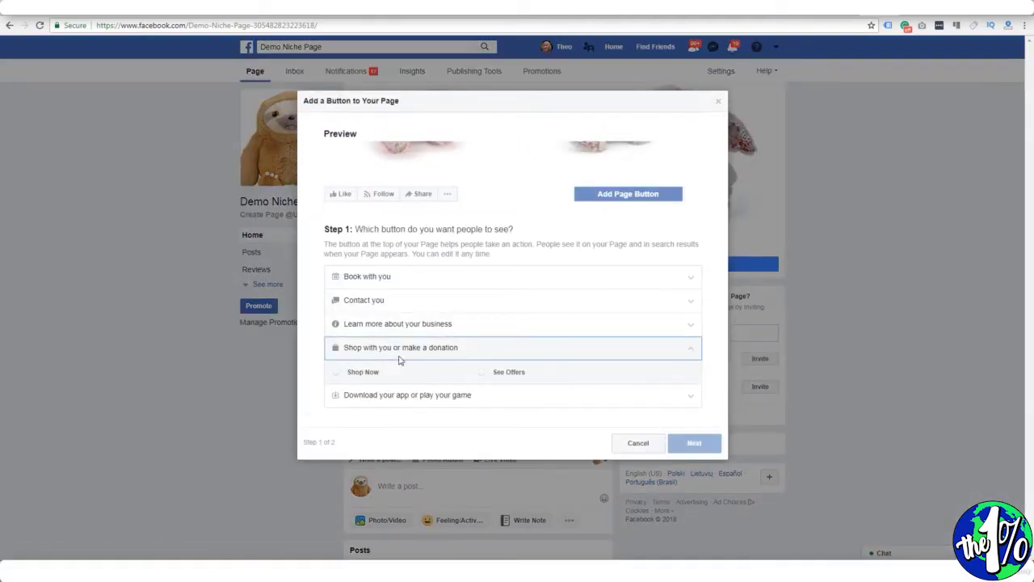
left_click(338, 374)
left_click(718, 101)
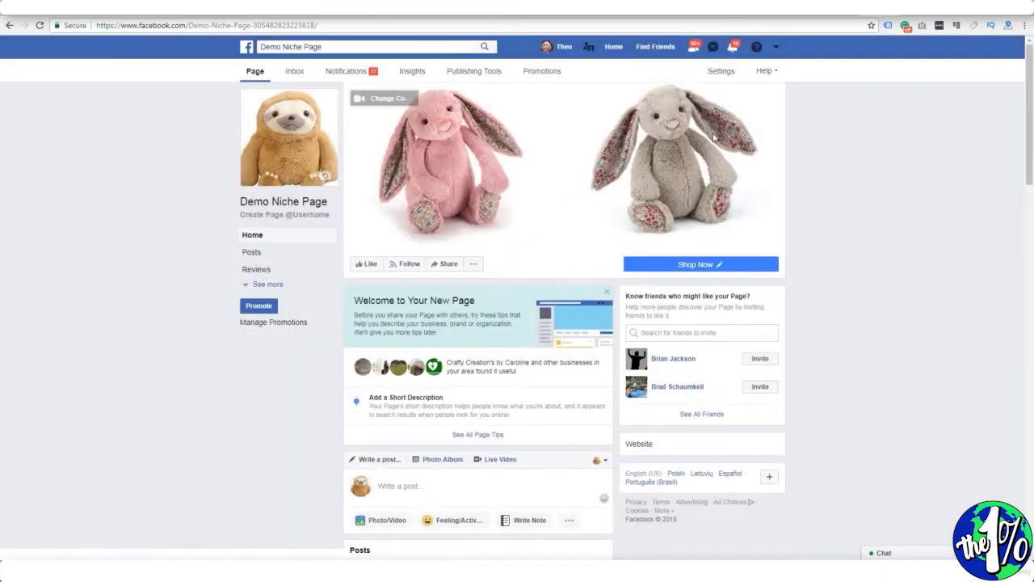
Step: In the page's settings, restrict the page to be shown only to viewers in the United States and save the change
left_click(722, 73)
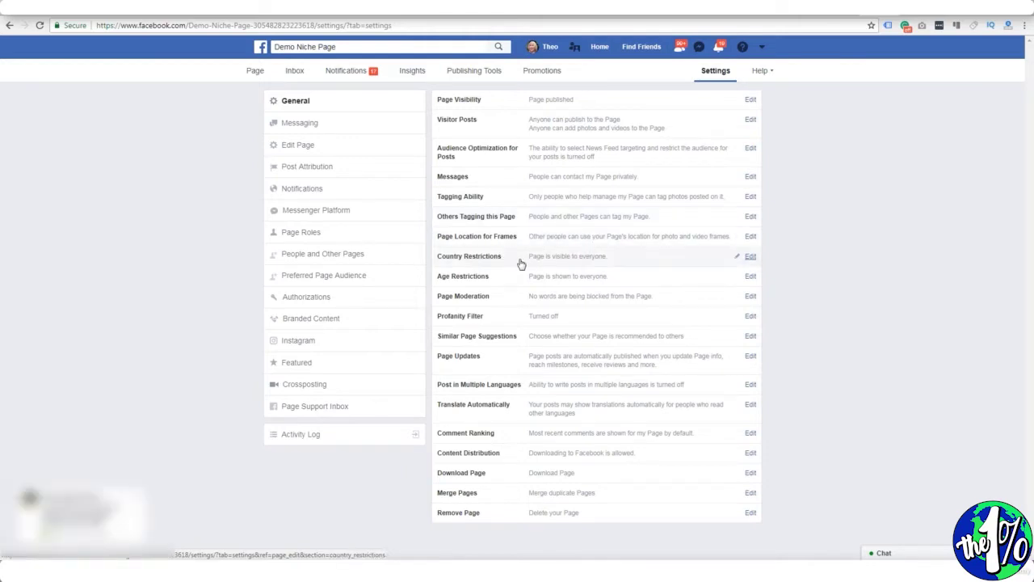
left_click(750, 257)
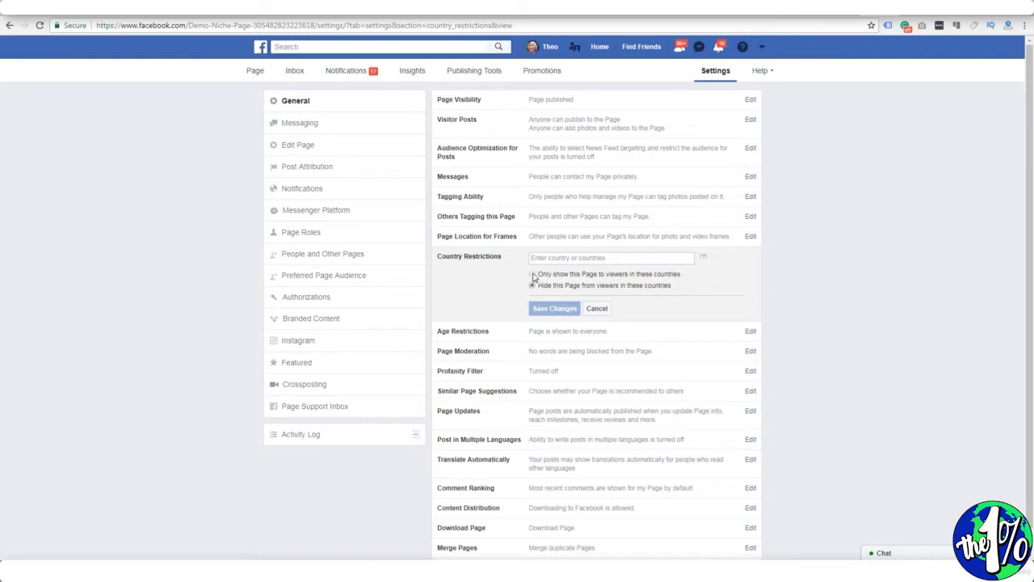
left_click(552, 258)
type("united")
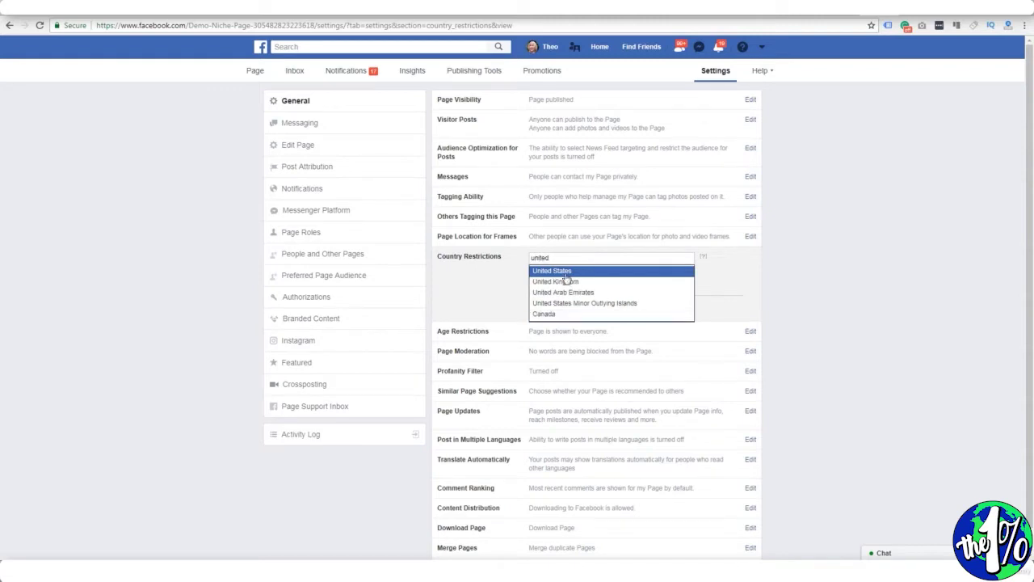
key("Return")
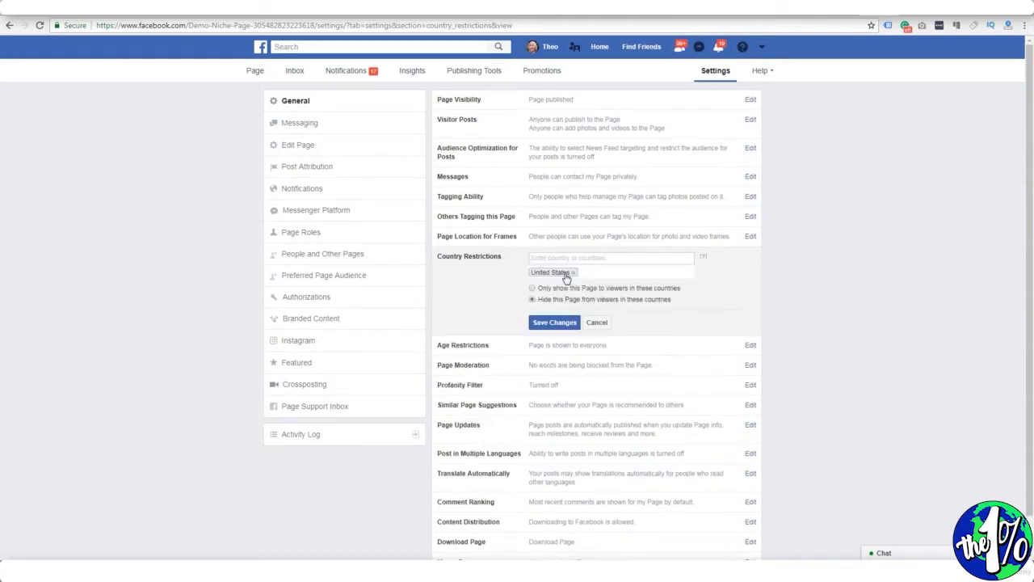
left_click(533, 288)
left_click(556, 324)
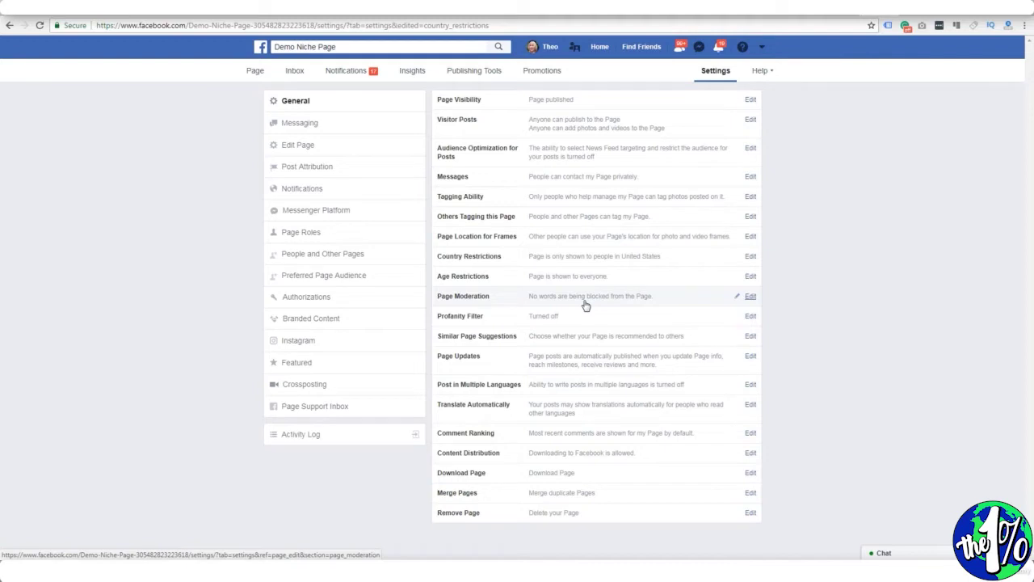
Step: View the Page Moderation setting for blocked words and leave it without saving
left_click(749, 299)
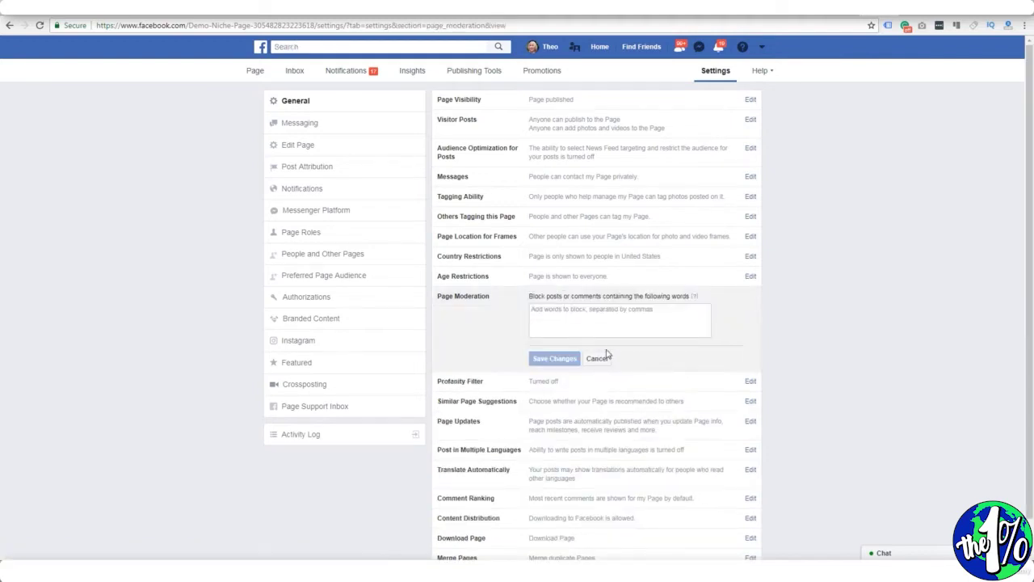
left_click(598, 360)
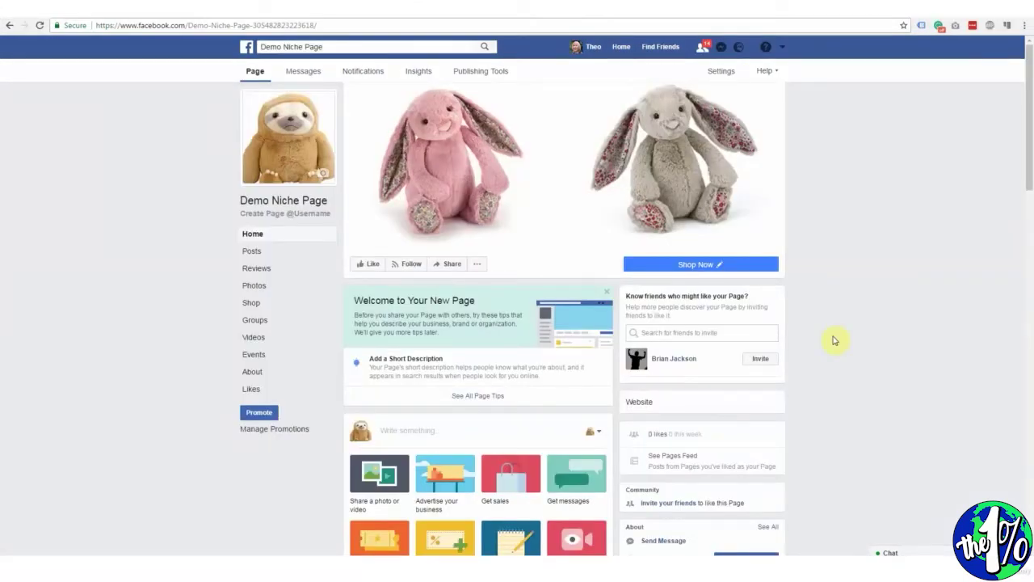
Step: View the page's short description form and cancel it without entering text
left_click(408, 370)
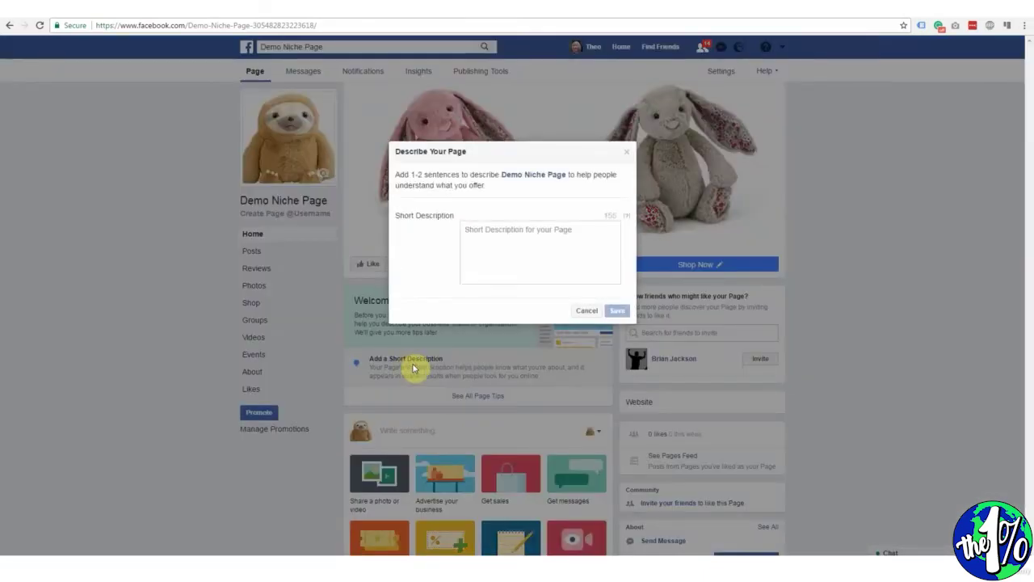
left_click(472, 229)
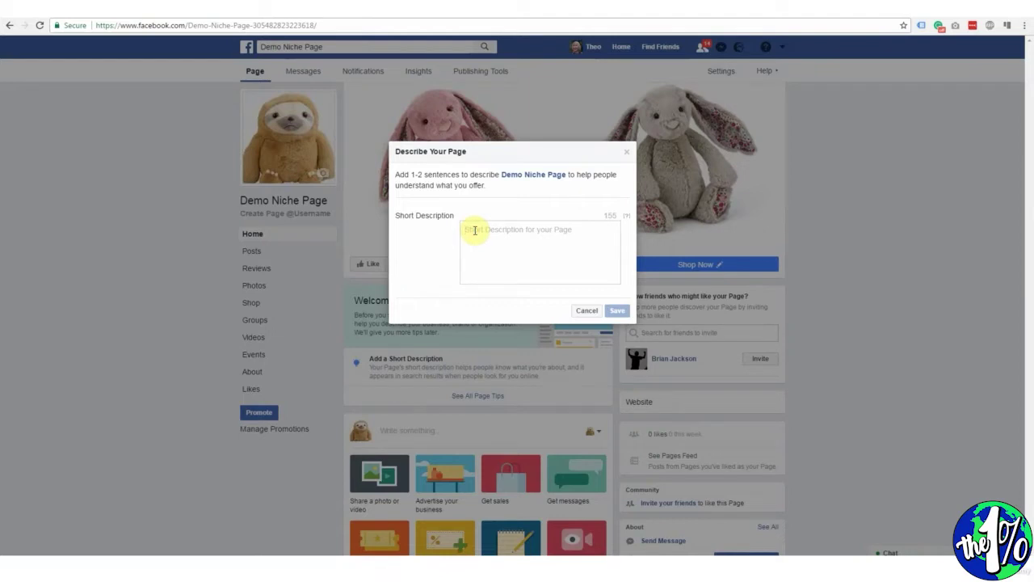
left_click(585, 310)
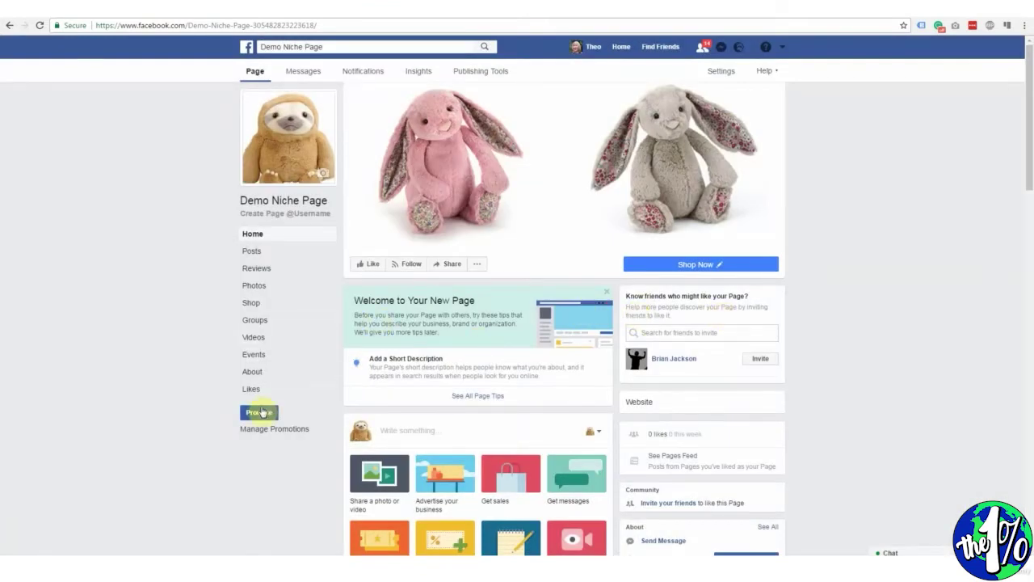
Step: Go to the page's About section and view the email and products entry forms, closing each without saving
left_click(253, 374)
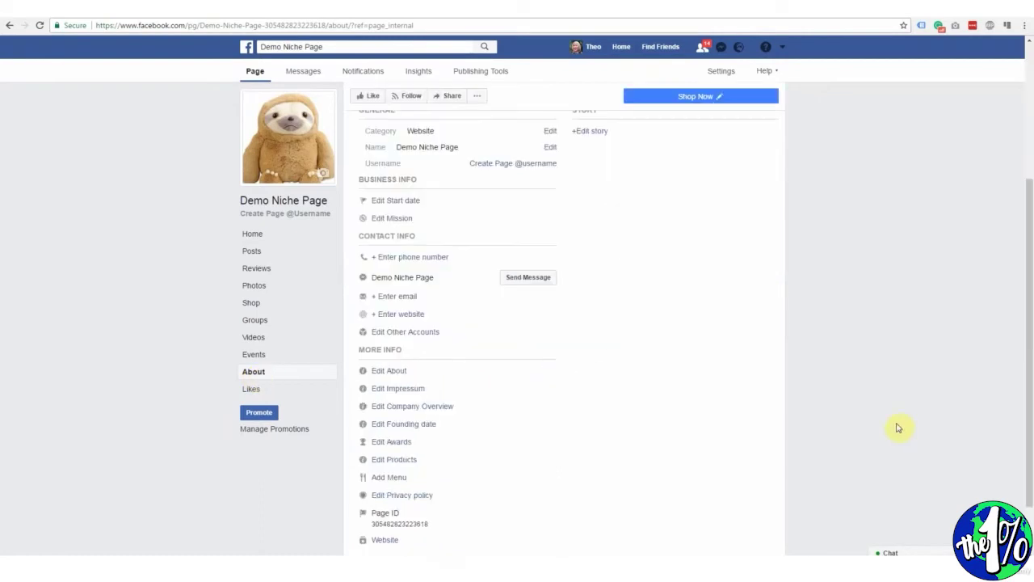
left_click(389, 296)
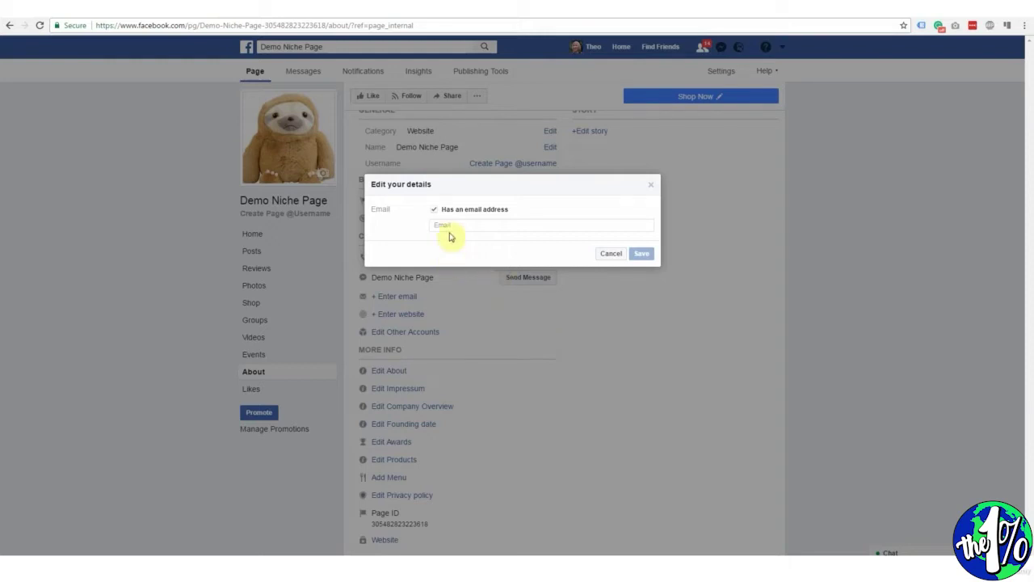
left_click(650, 184)
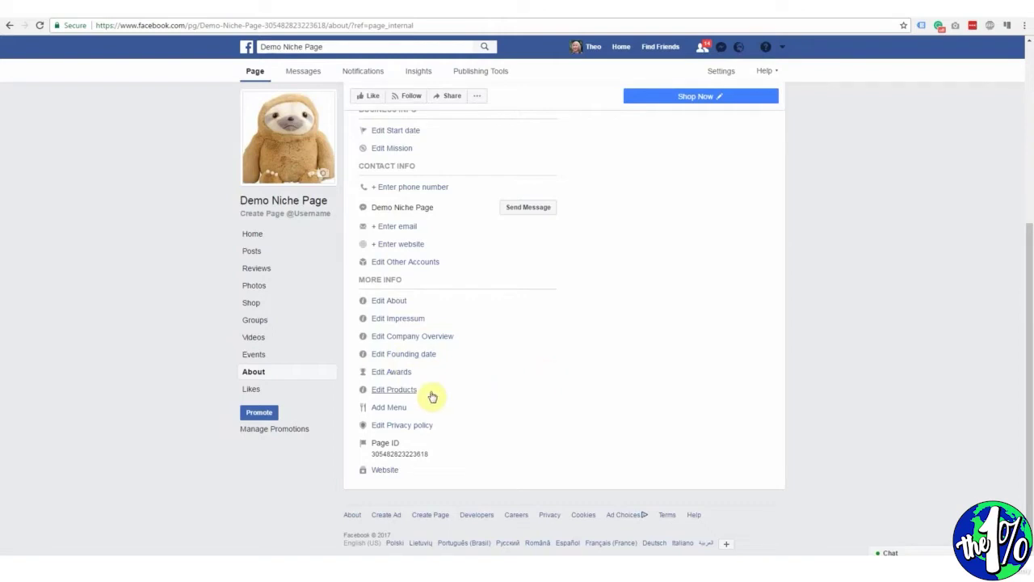
left_click(393, 390)
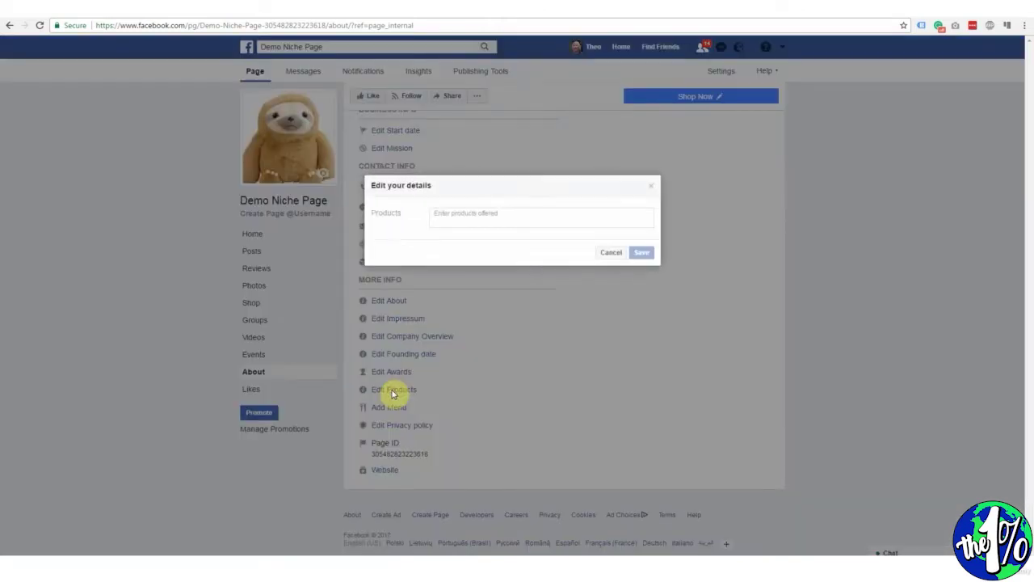
left_click(470, 217)
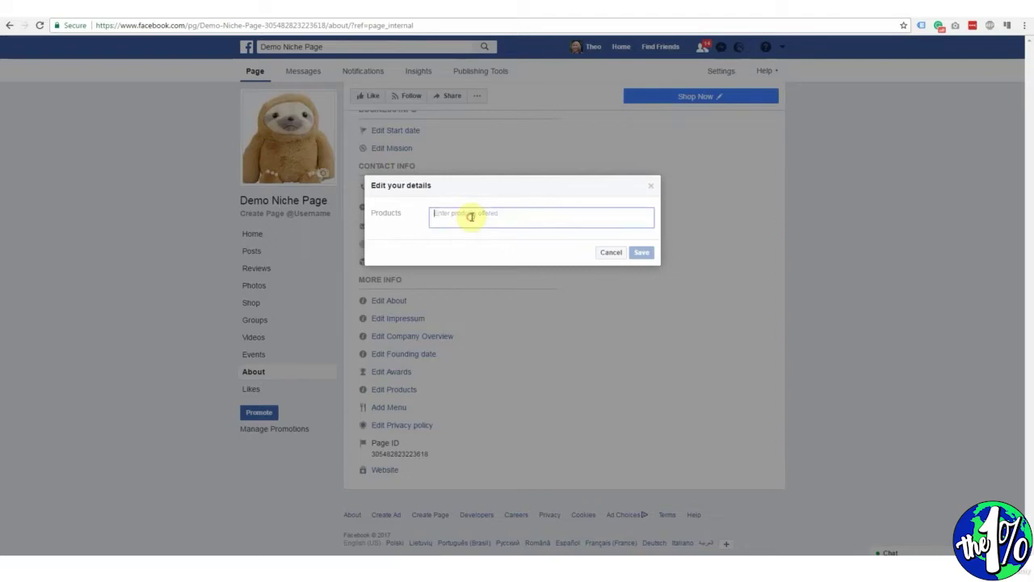
left_click(651, 187)
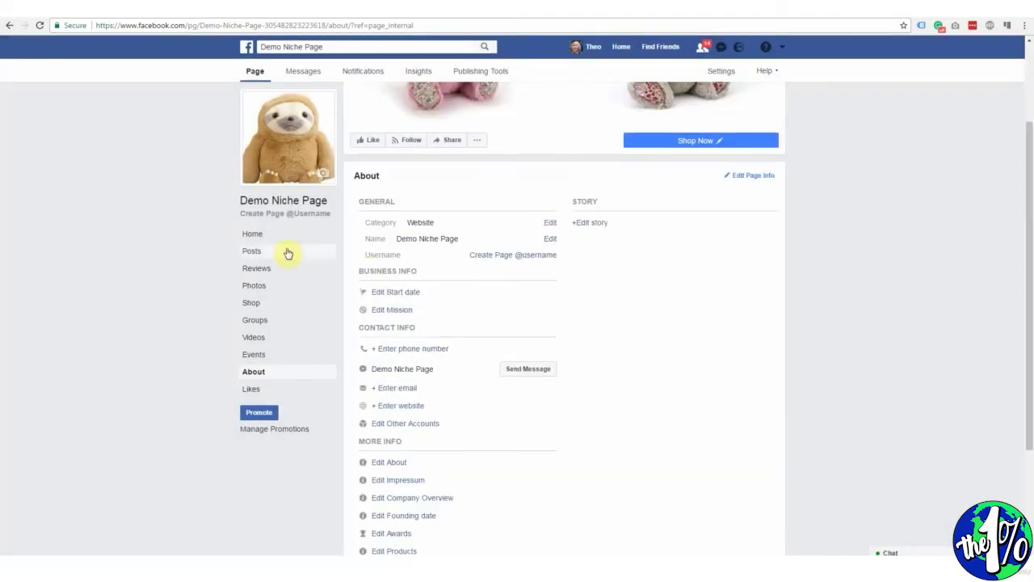
Step: Return to the page's home and hide the cover photo update showing the four toy bunnies from the timeline
left_click(253, 235)
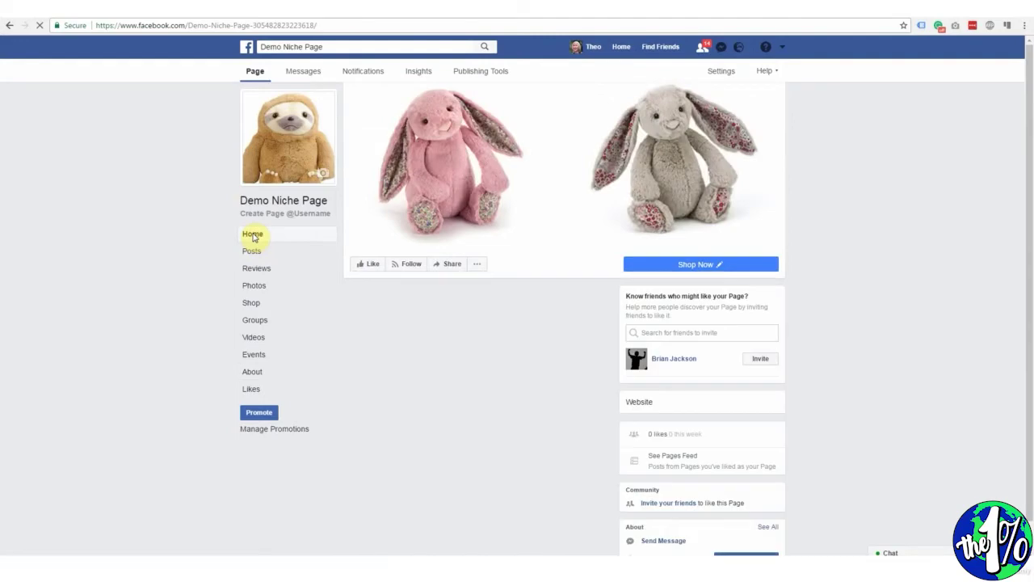
scroll(894, 358, "down", 2)
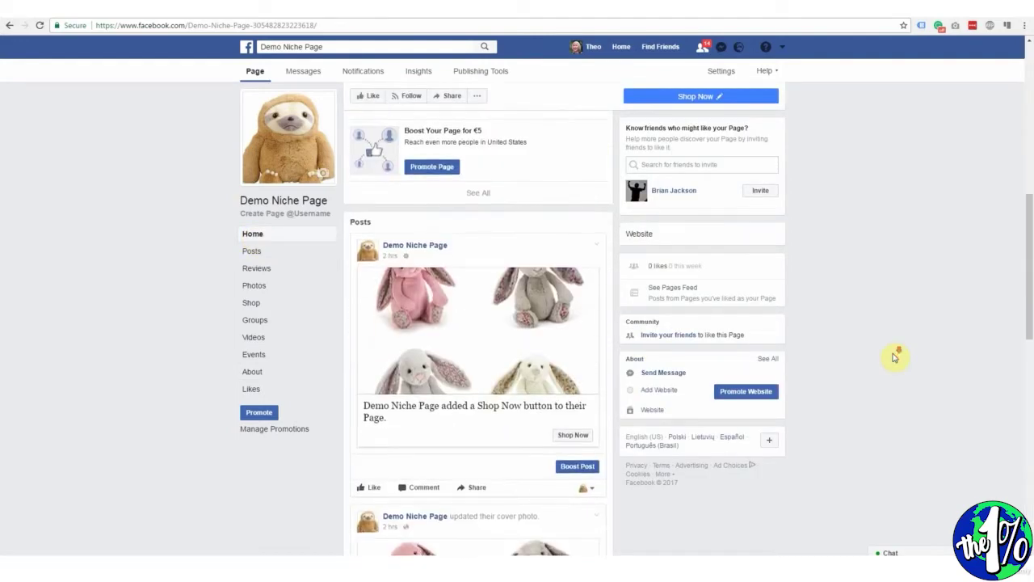
scroll(895, 358, "down", 1)
scroll(894, 358, "up", 1)
scroll(894, 358, "down", 8)
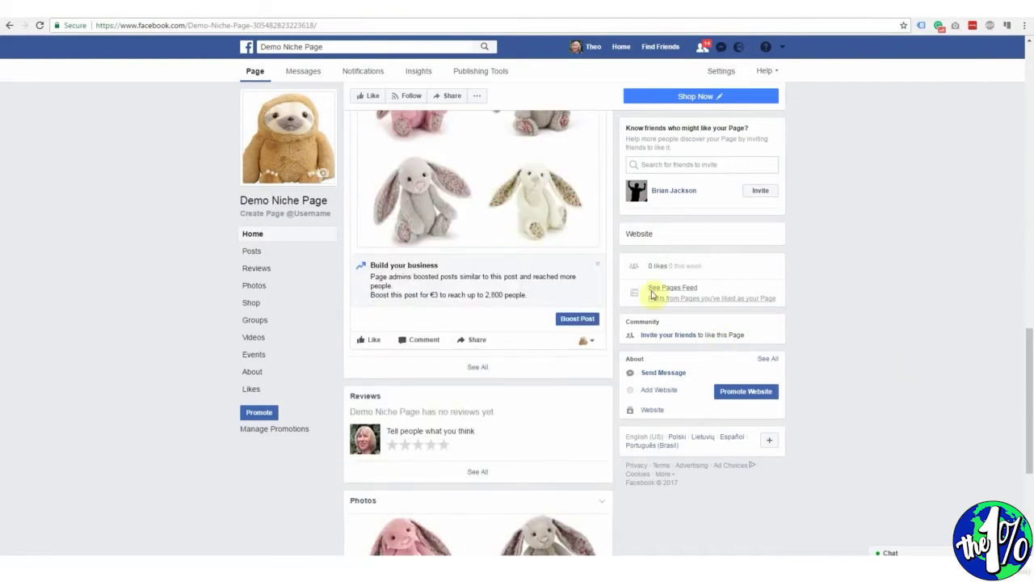
scroll(874, 419, "down", 3)
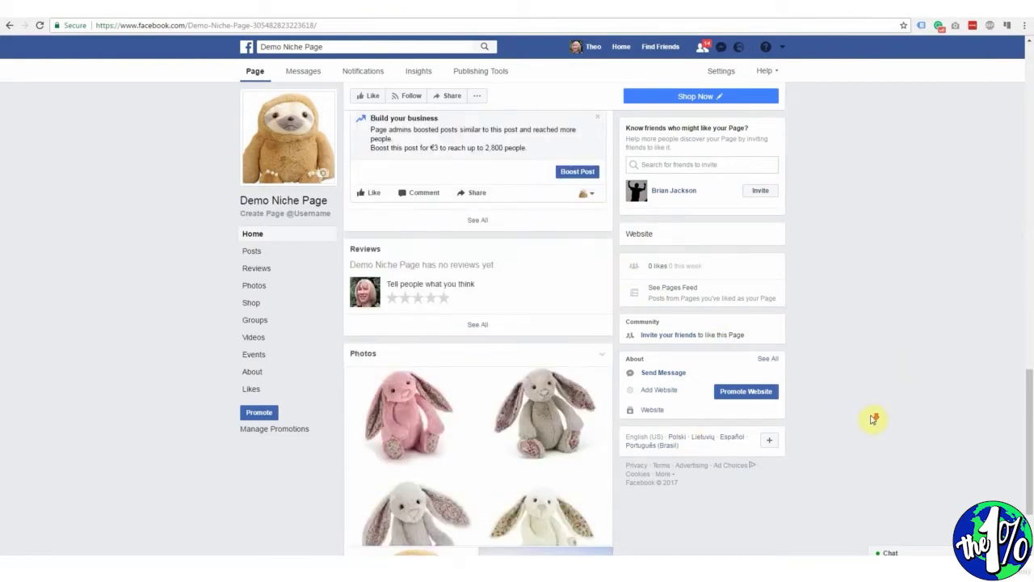
scroll(874, 418, "up", 5)
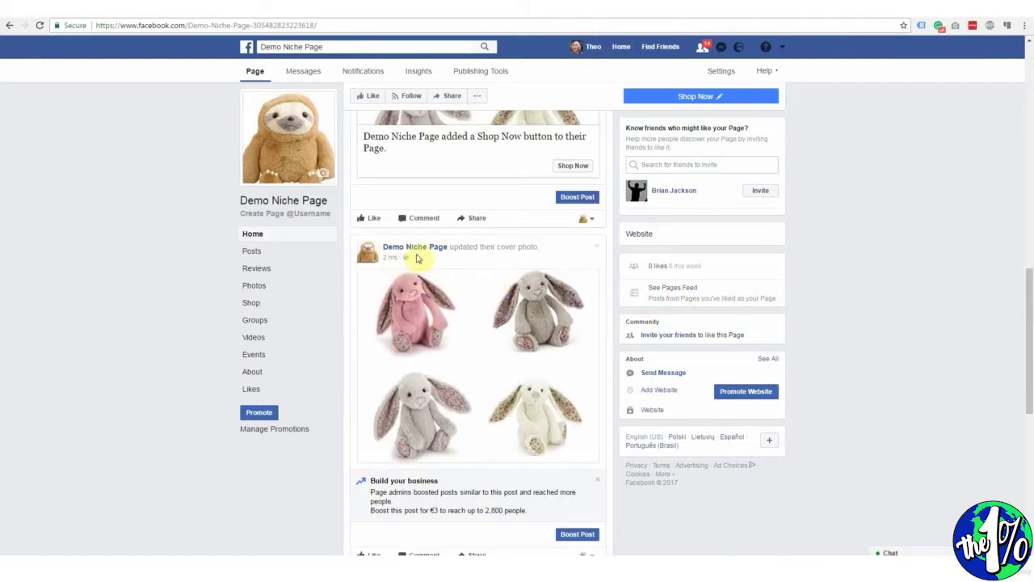
left_click(595, 247)
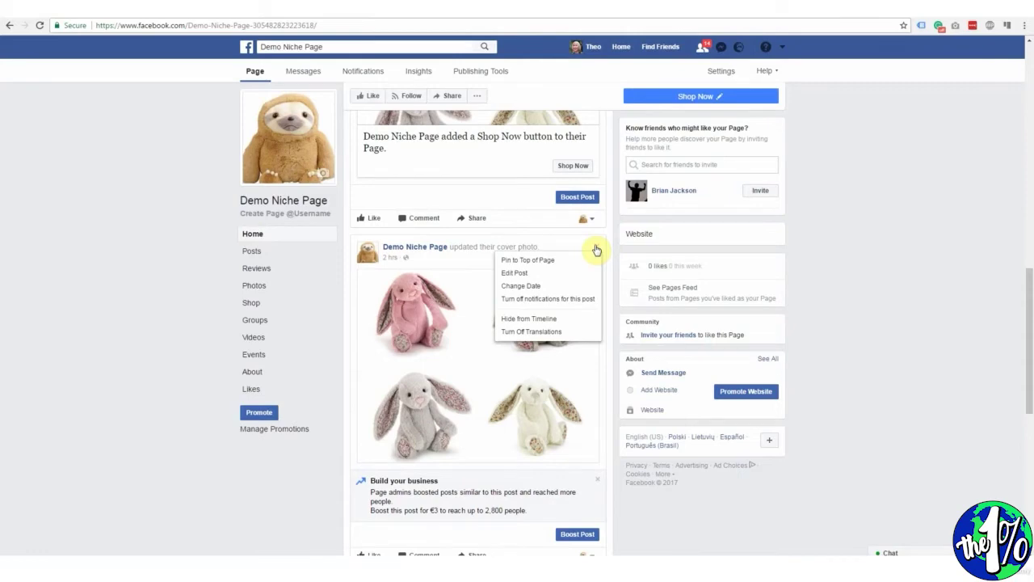
left_click(524, 320)
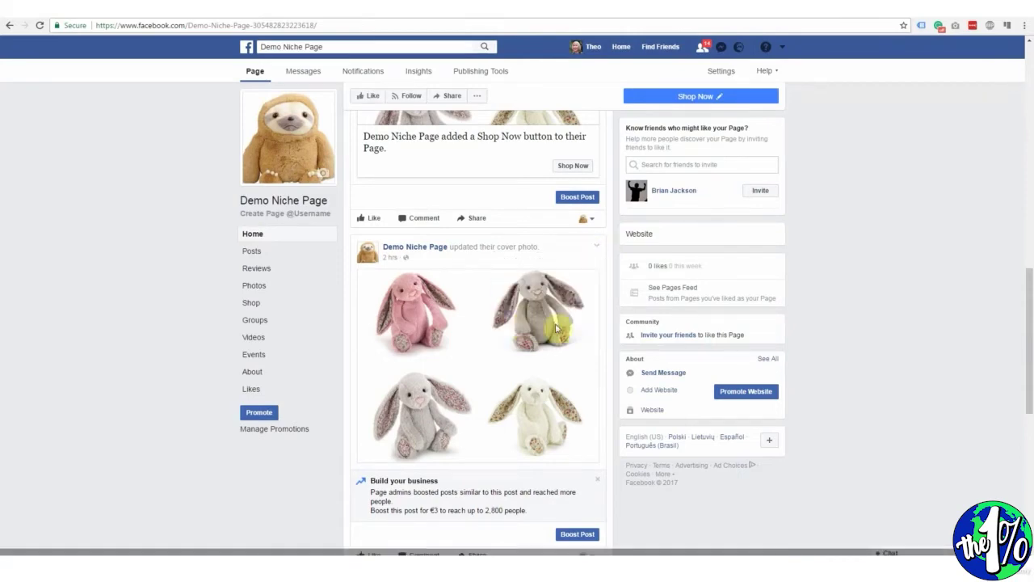
left_click(615, 240)
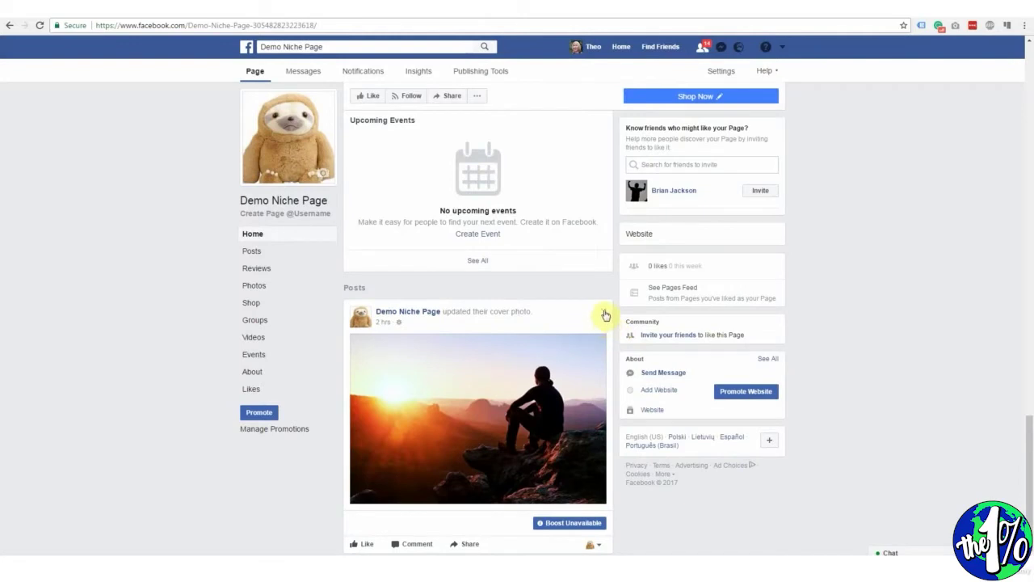
Step: Hide the cover photo update showing the man at sunset from the timeline
left_click(604, 313)
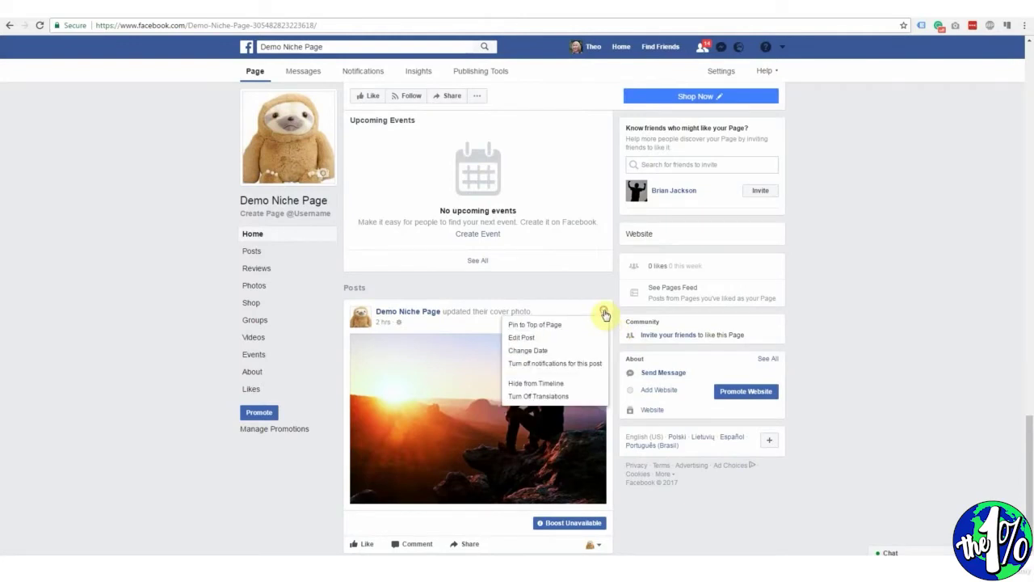
left_click(536, 383)
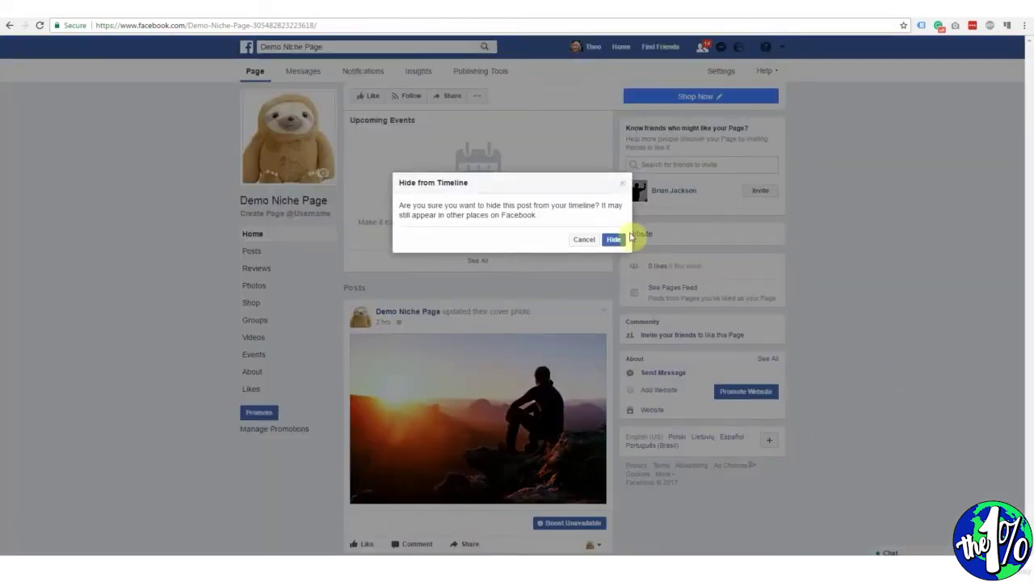
left_click(615, 240)
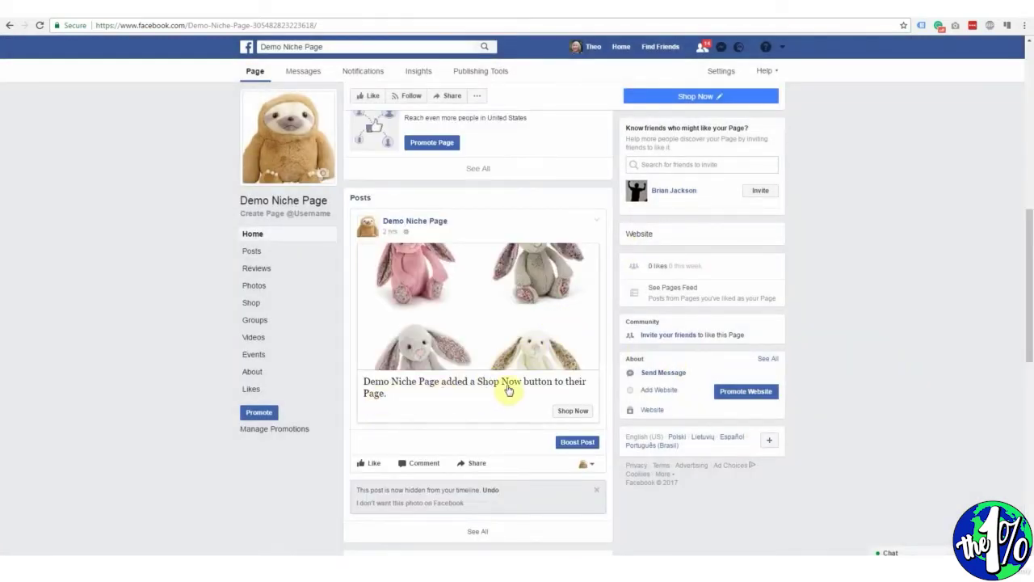
Step: Hide the post announcing the added Shop Now button from the page's timeline
left_click(596, 220)
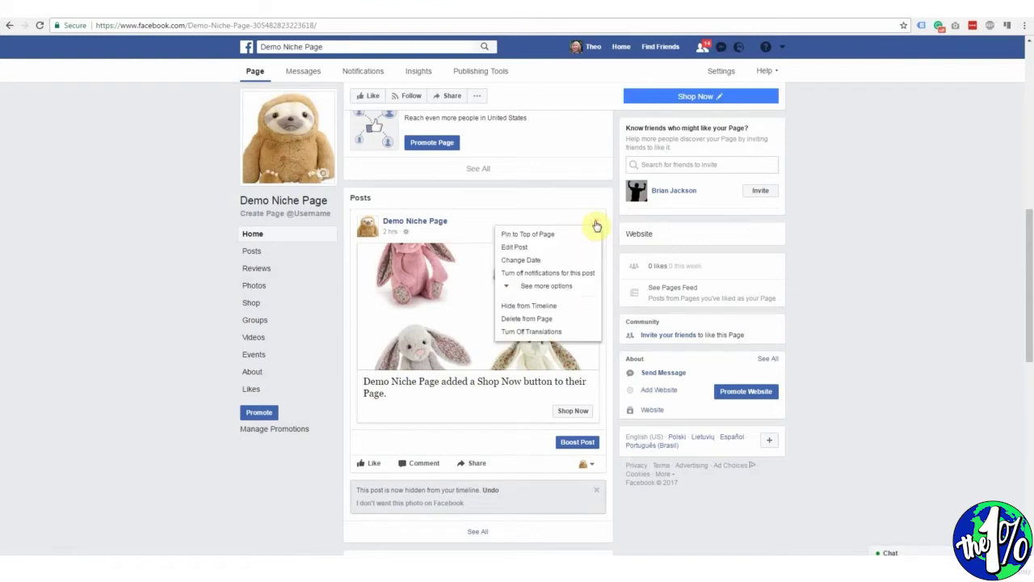
left_click(538, 305)
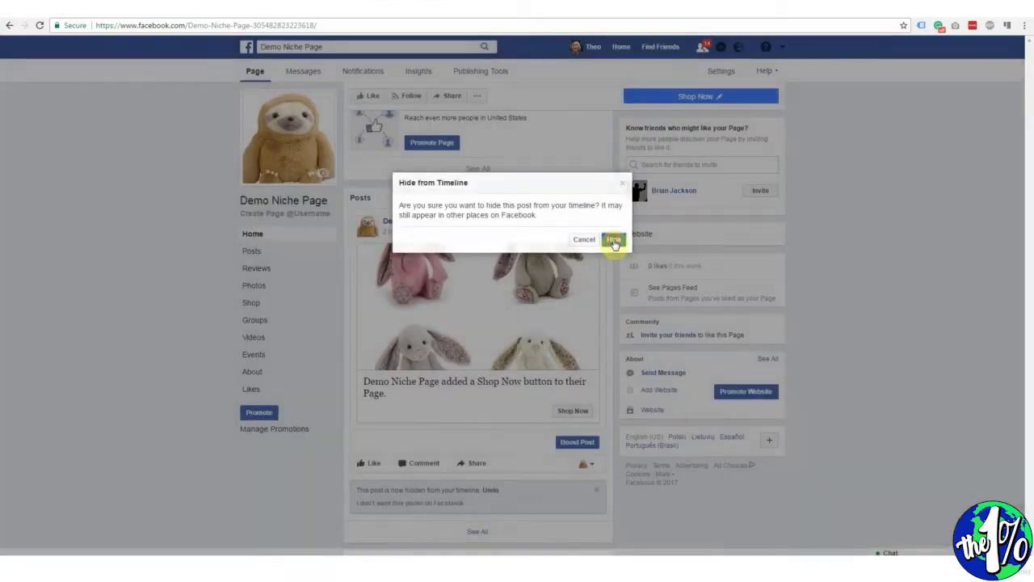
left_click(613, 238)
scroll(904, 347, "up", 4)
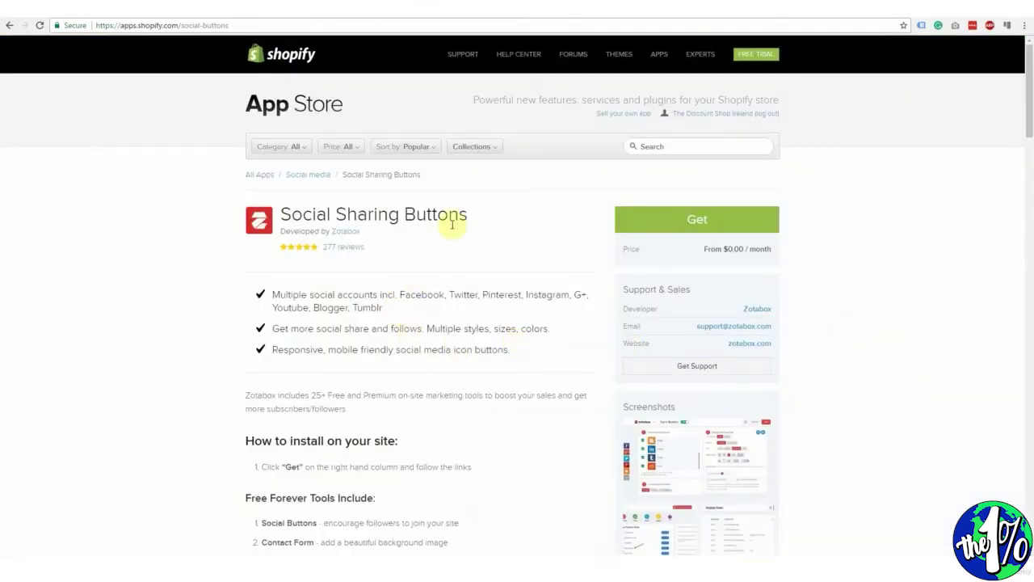
Step: Switch to the Shopify App Store and install Zotabox's Social Sharing Buttons app on the LittlePetz demo store
left_click_drag(469, 214, 279, 214)
left_click(723, 148)
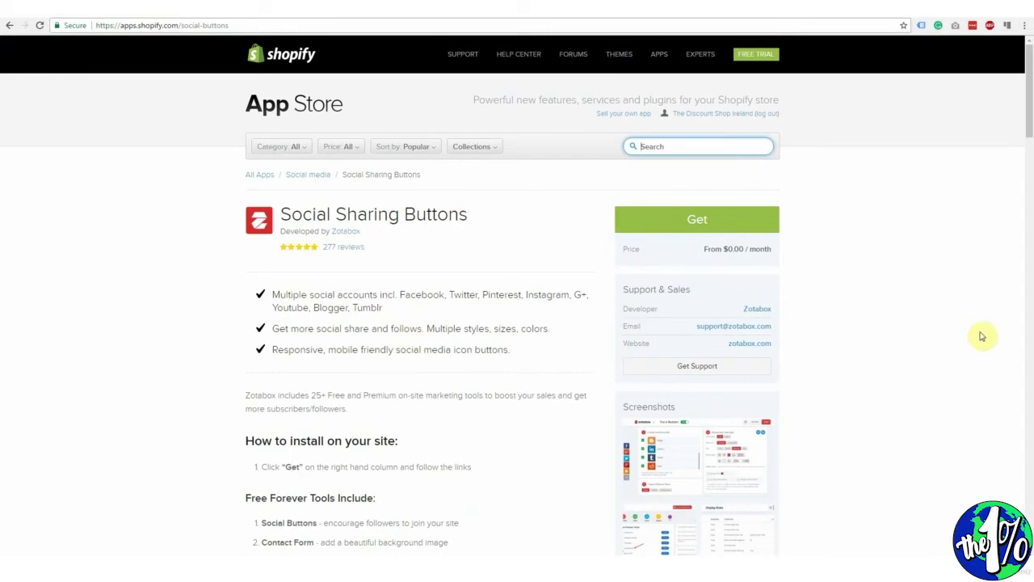
left_click(706, 223)
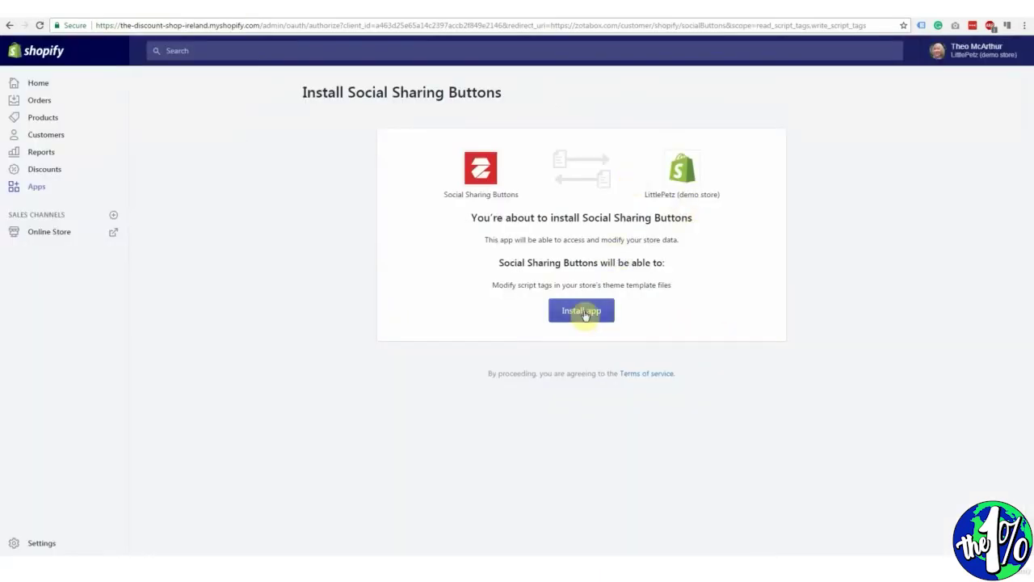
left_click(583, 313)
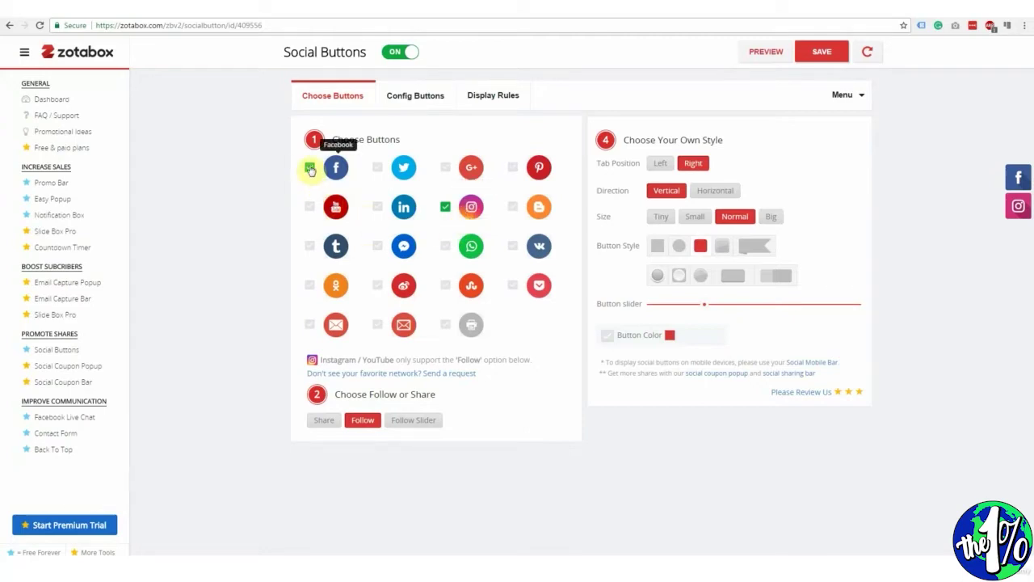
Step: Remove Instagram from the social buttons, leaving only Facebook, set the button type to Share and save
left_click(445, 208)
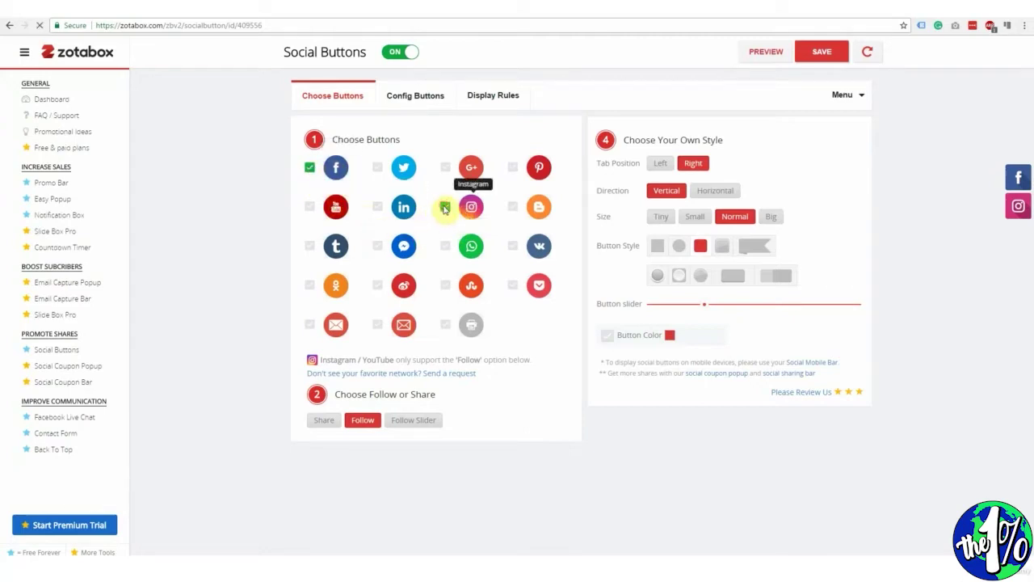
left_click(444, 208)
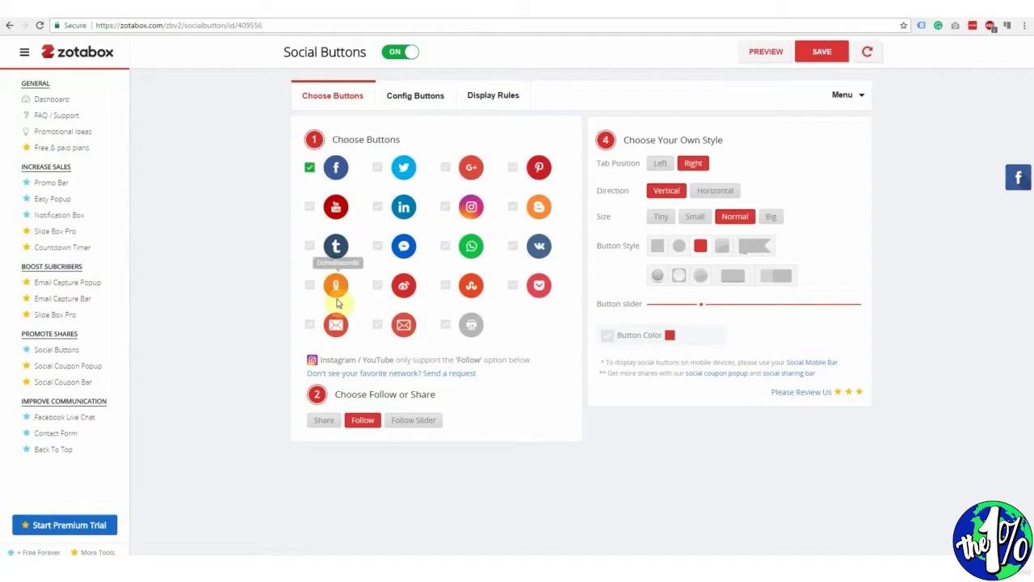
left_click(821, 51)
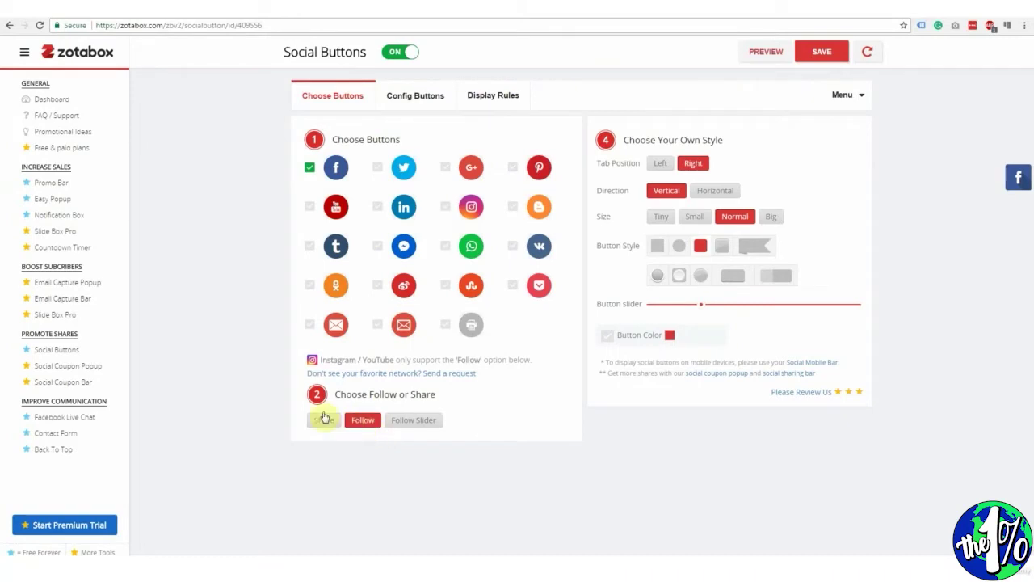
left_click(323, 423)
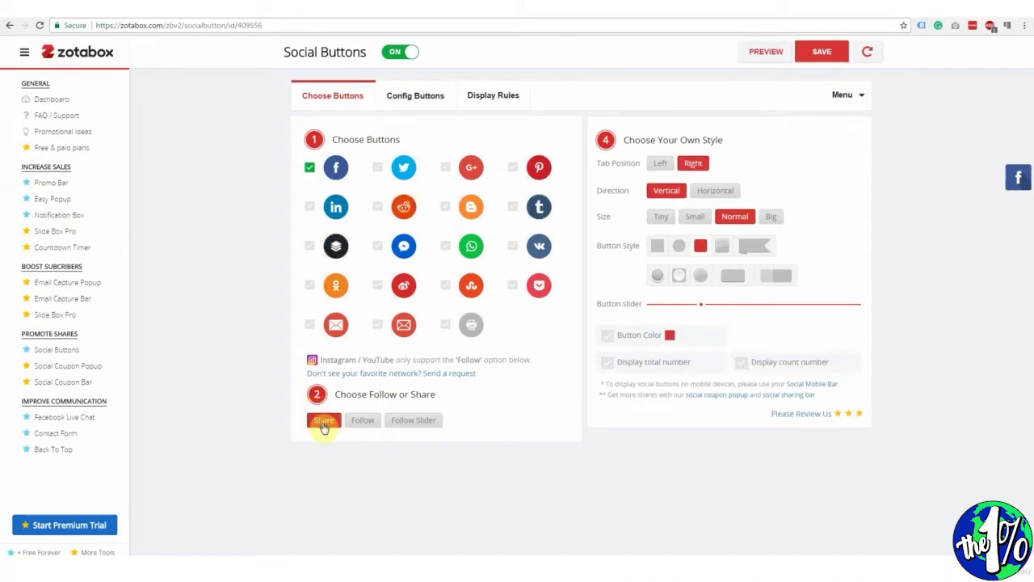
left_click(822, 51)
left_click(868, 52)
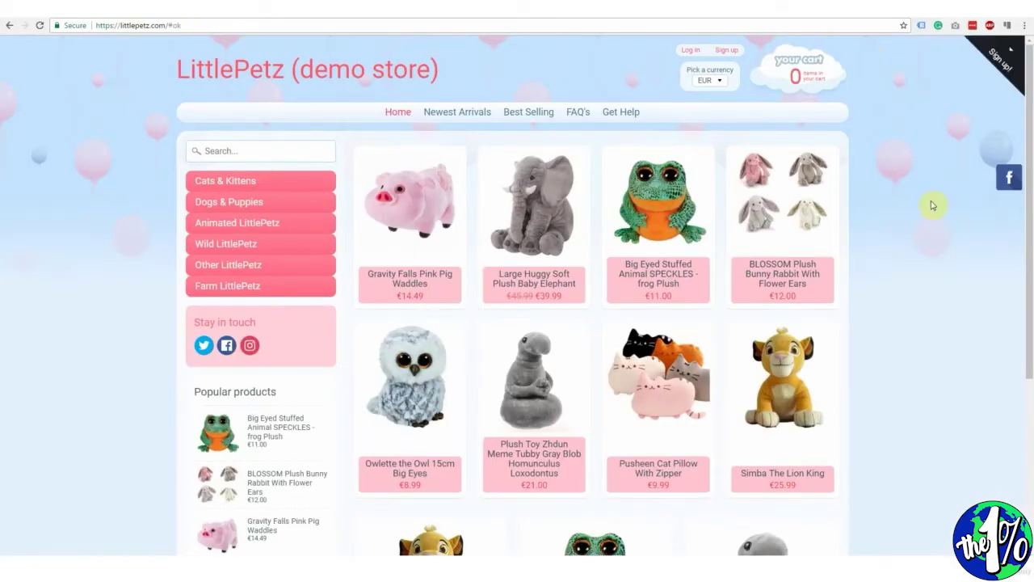
Step: Open the Big Eyed Stuffed Animal SPECKLES frog product in the LittlePetz store and share it on Facebook to the Demo Niche Page
left_click(671, 212)
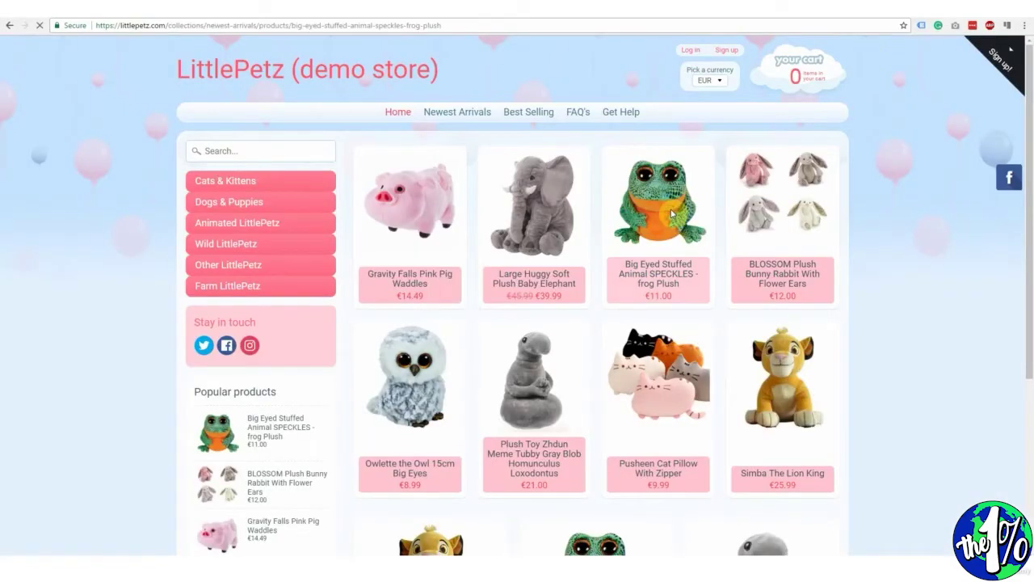
left_click(1009, 179)
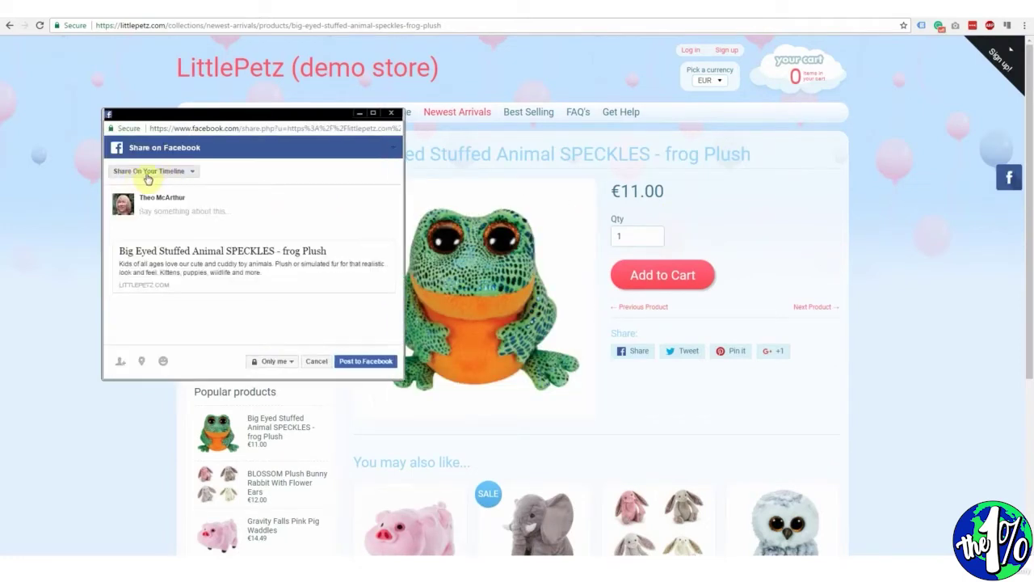
left_click(191, 174)
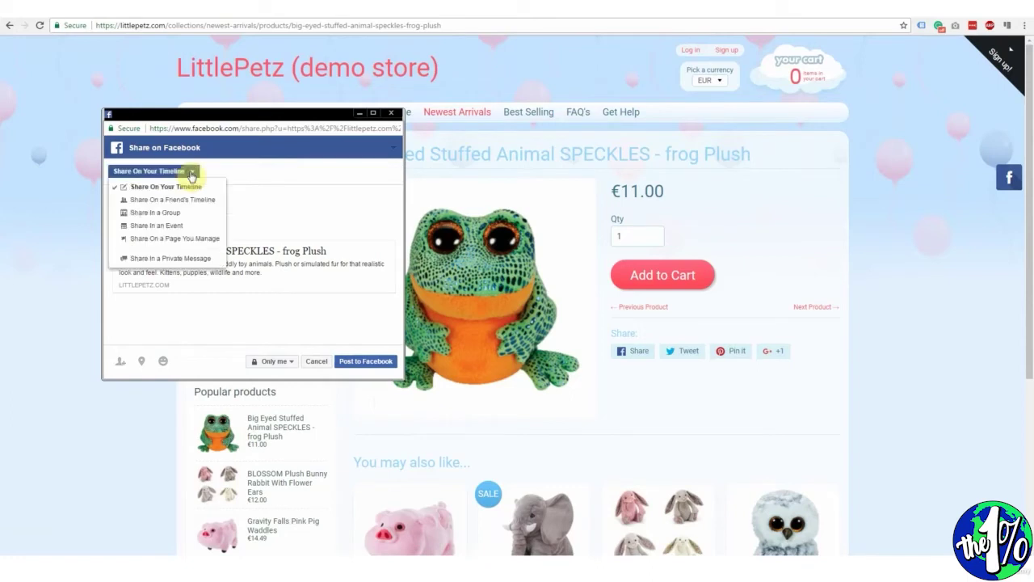
left_click(169, 238)
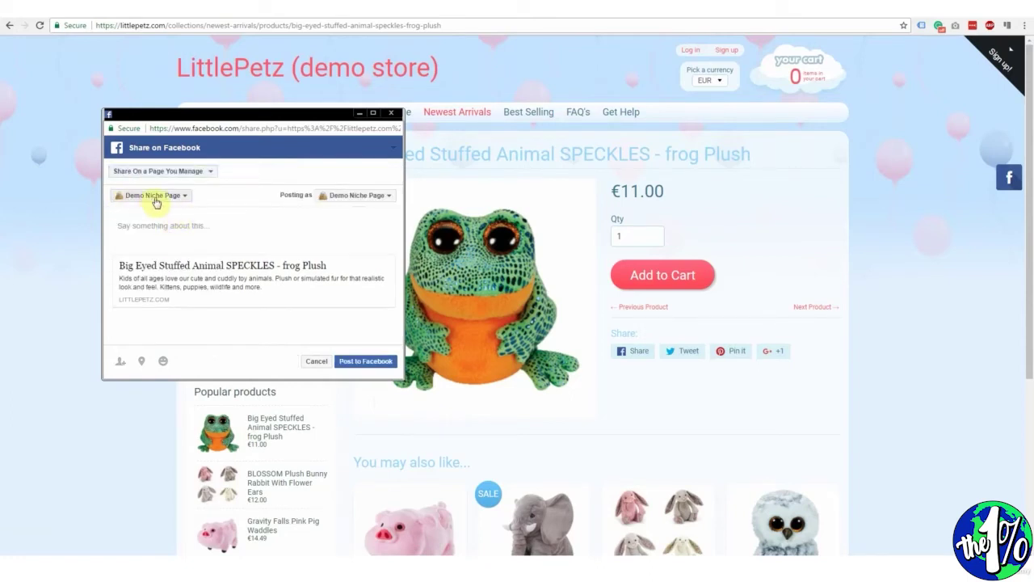
left_click(356, 363)
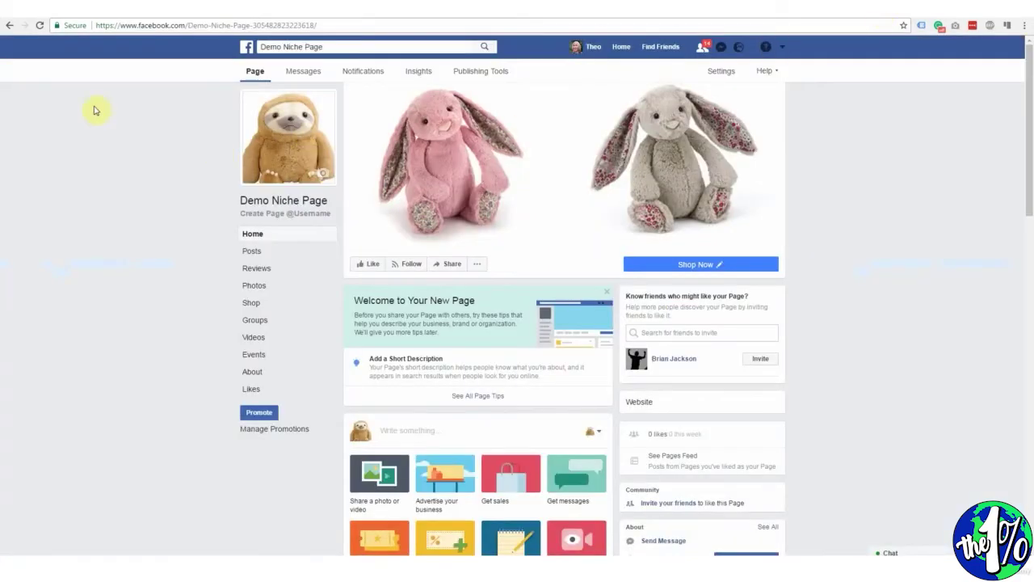
Step: Reload the Facebook page, check the shared frog post and test its product link, returning to the page
left_click(38, 26)
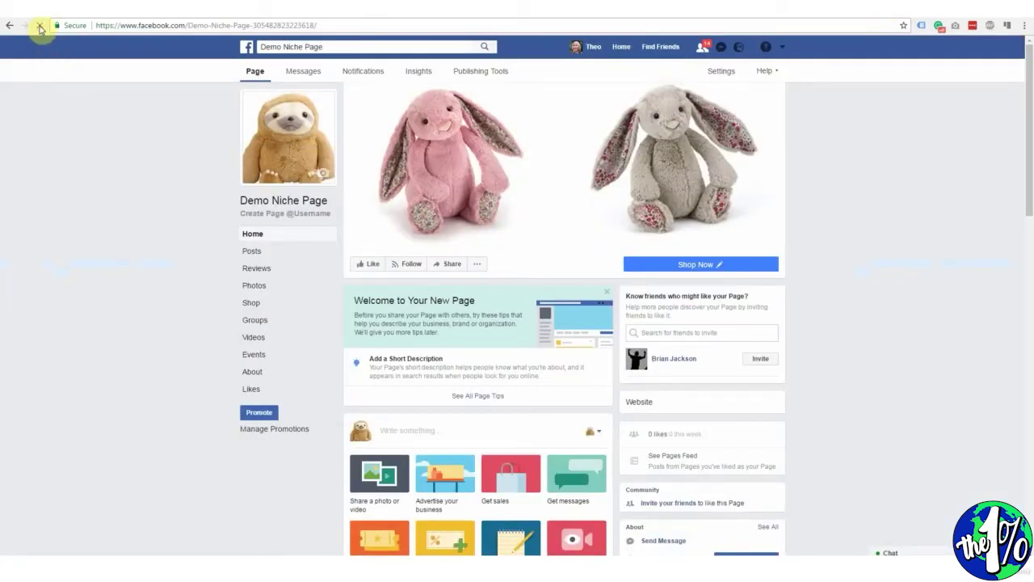
scroll(420, 230, "down", 2)
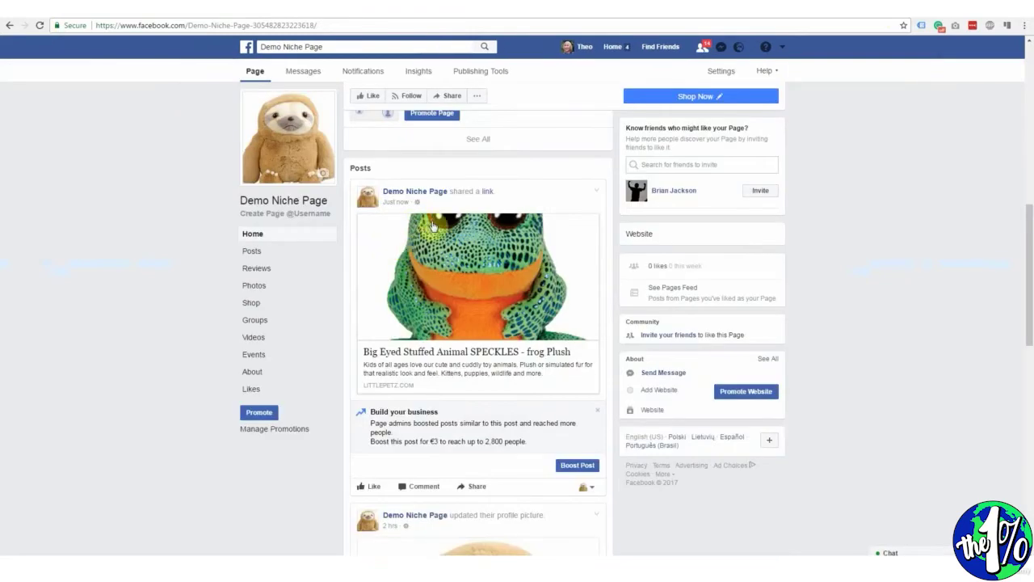
left_click(396, 369)
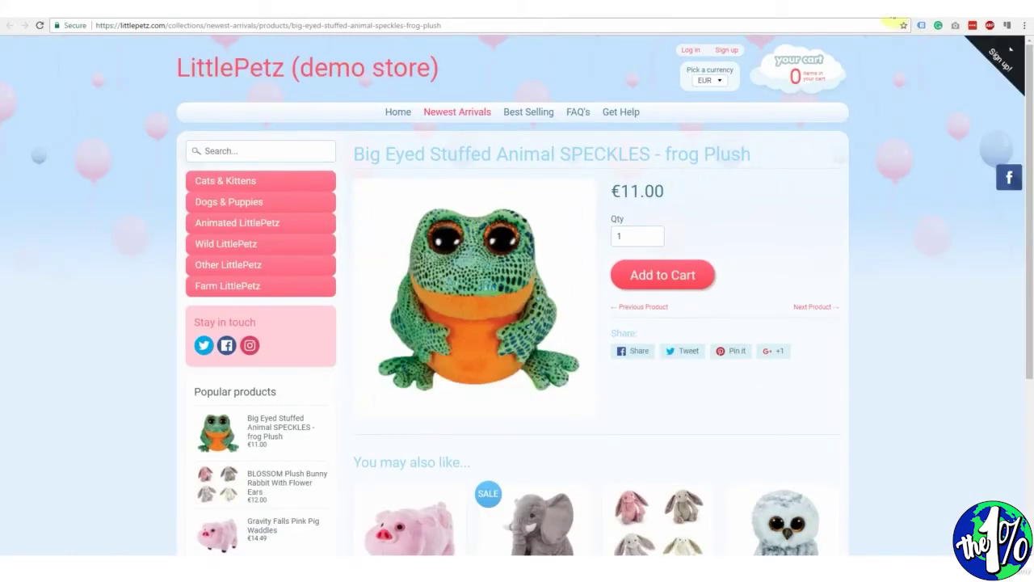
key("alt+Left")
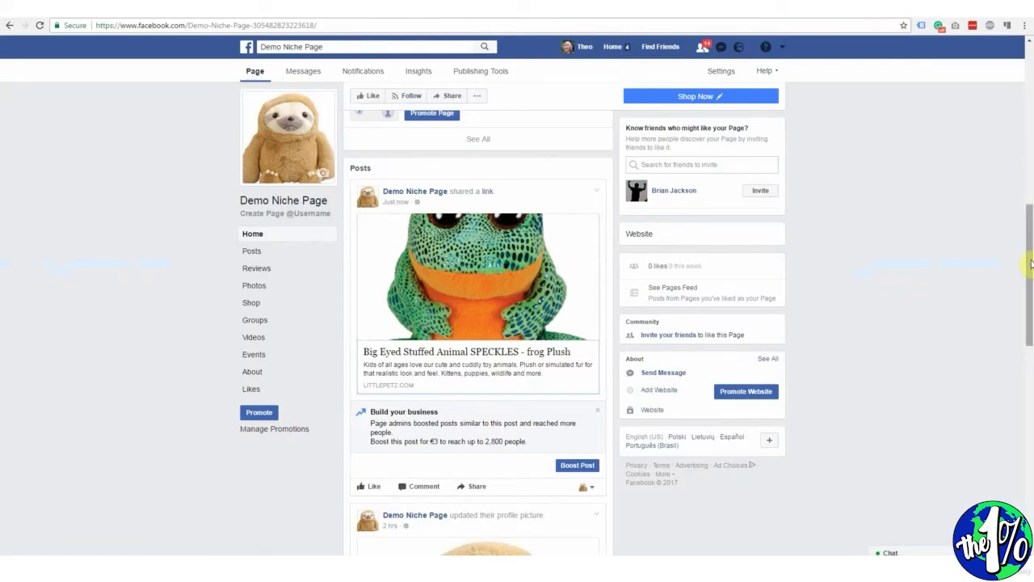
Step: Try to view the Demo Niche Page as a page visitor, and return to the previous page
left_click_drag(1027, 261, 1027, 88)
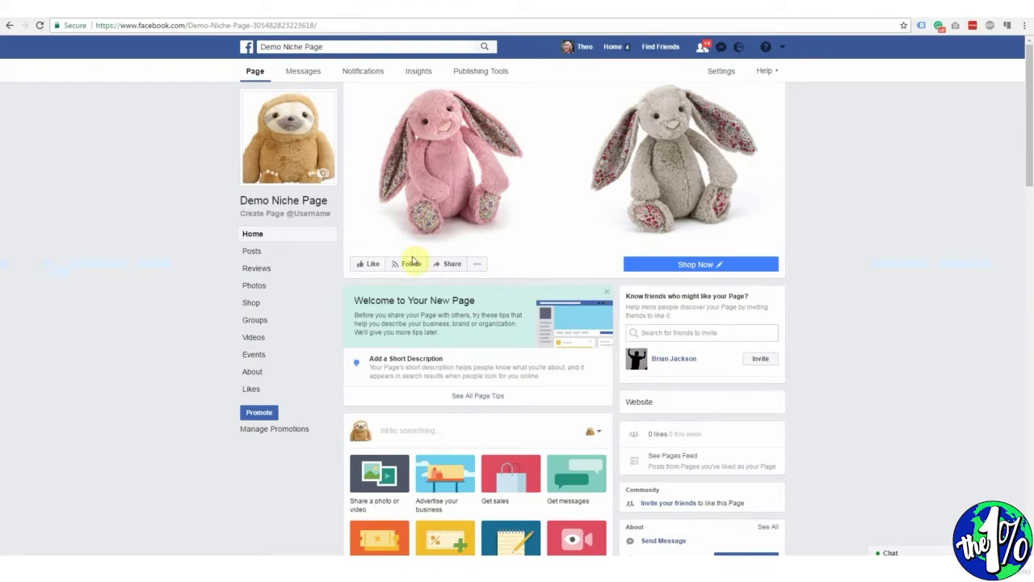
left_click(478, 267)
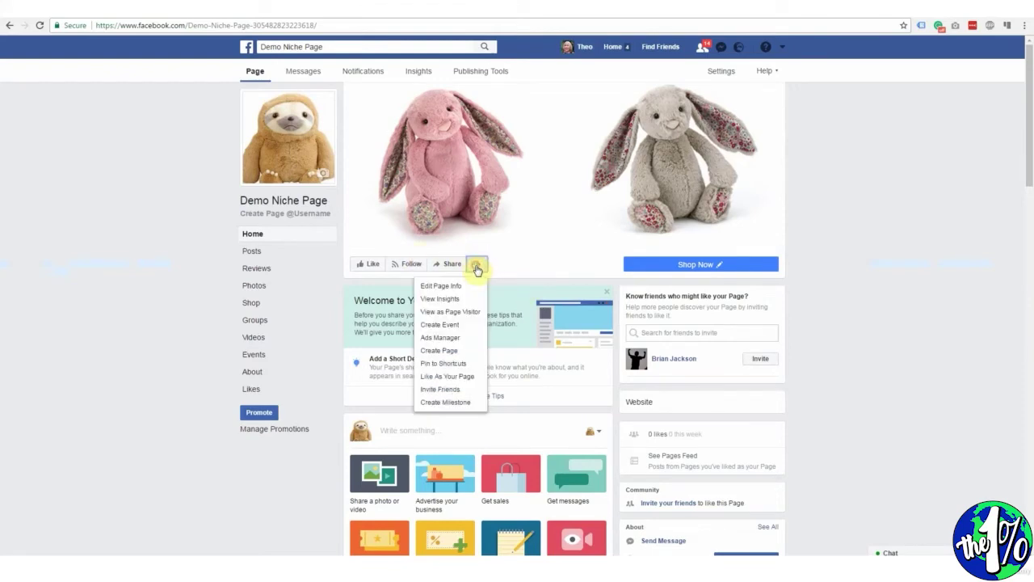
left_click(444, 315)
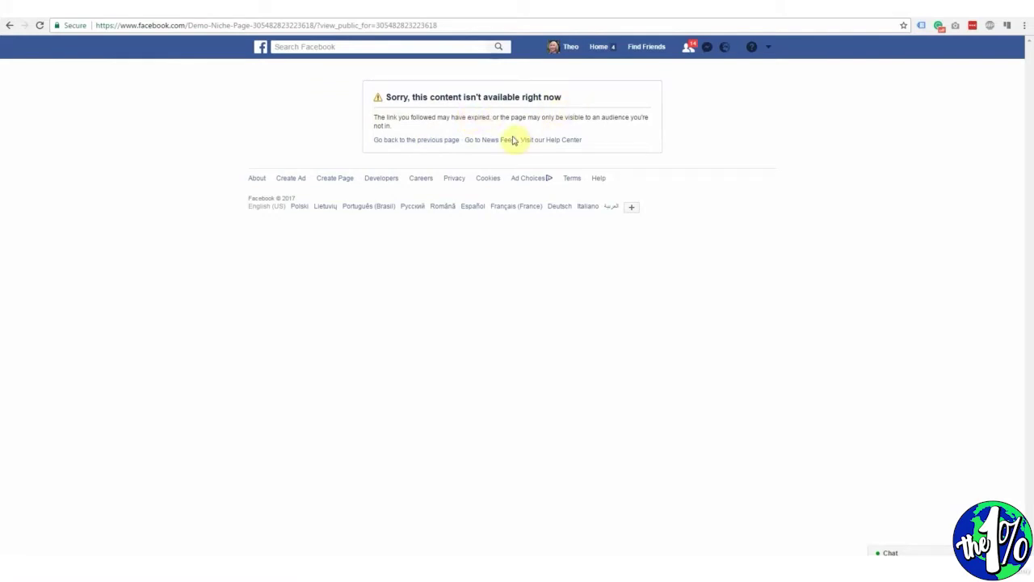
left_click(439, 141)
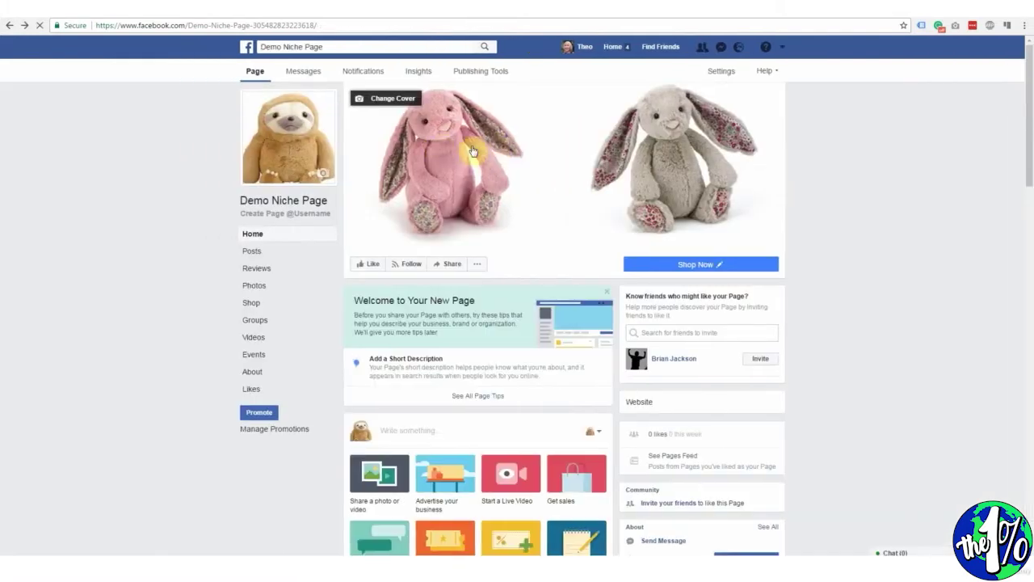
Step: Remove United States from the page's country restrictions in the settings and save the change
left_click(722, 71)
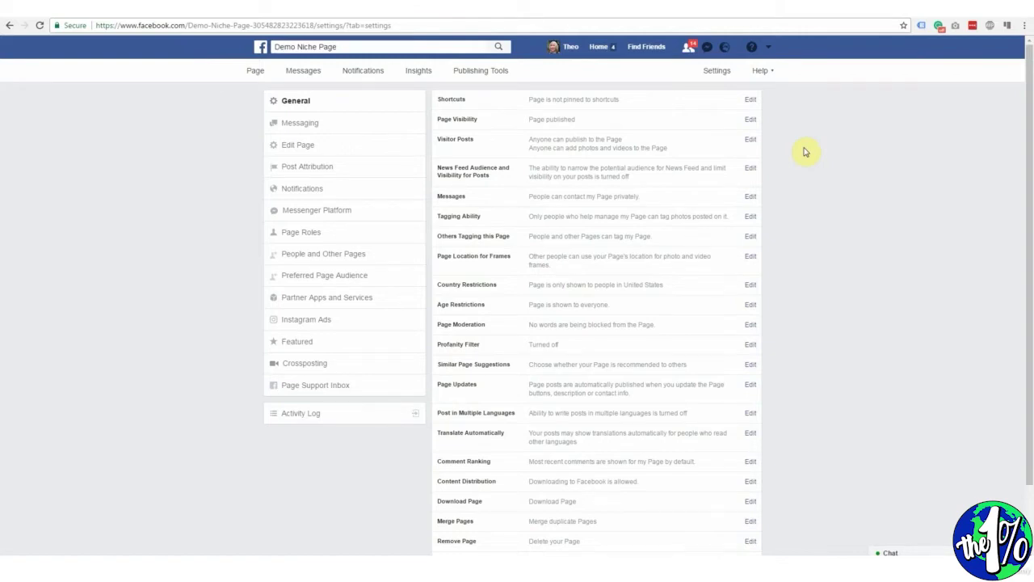
scroll(805, 151, "down", 1)
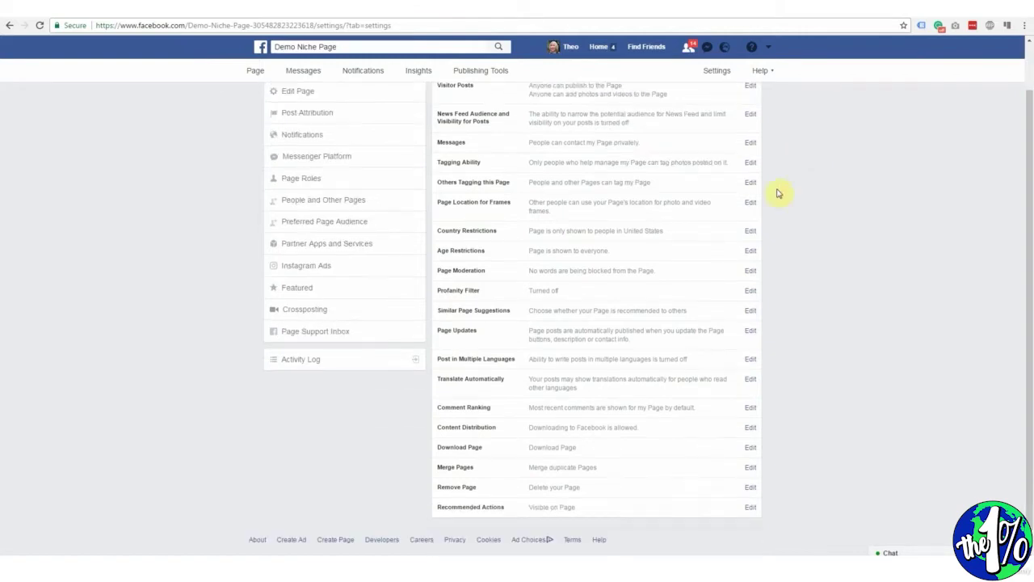
left_click(750, 233)
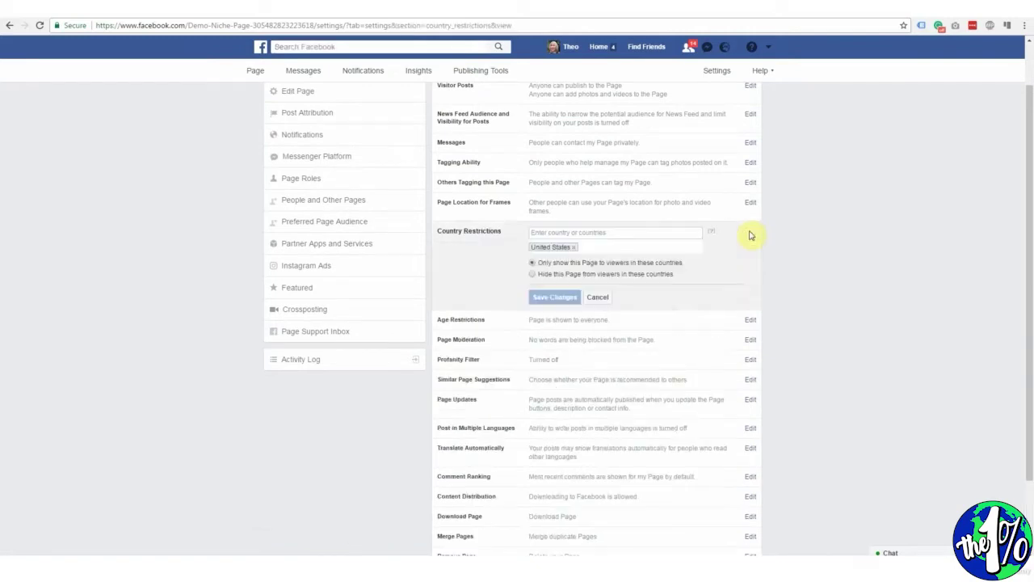
left_click(573, 247)
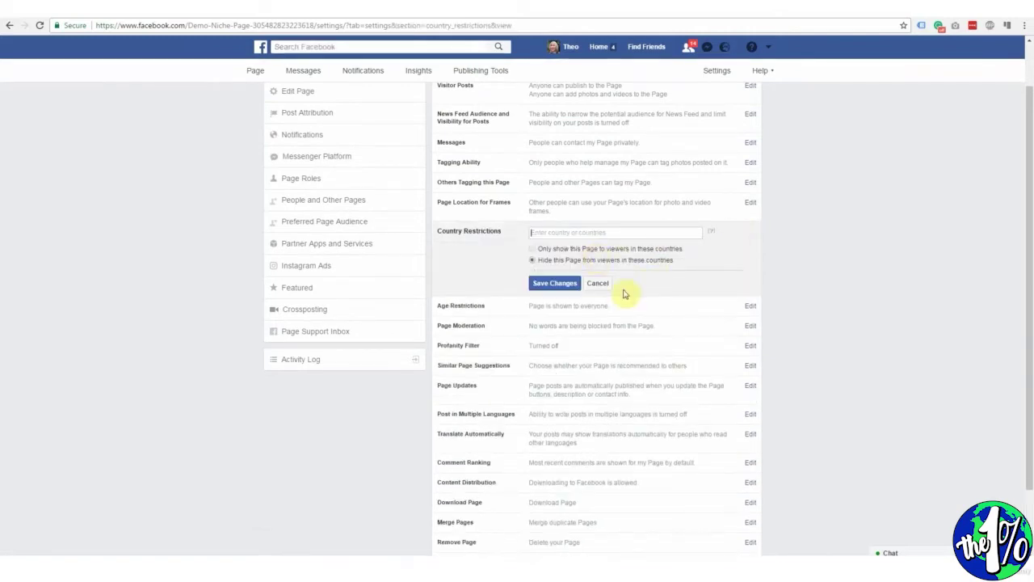
left_click(555, 285)
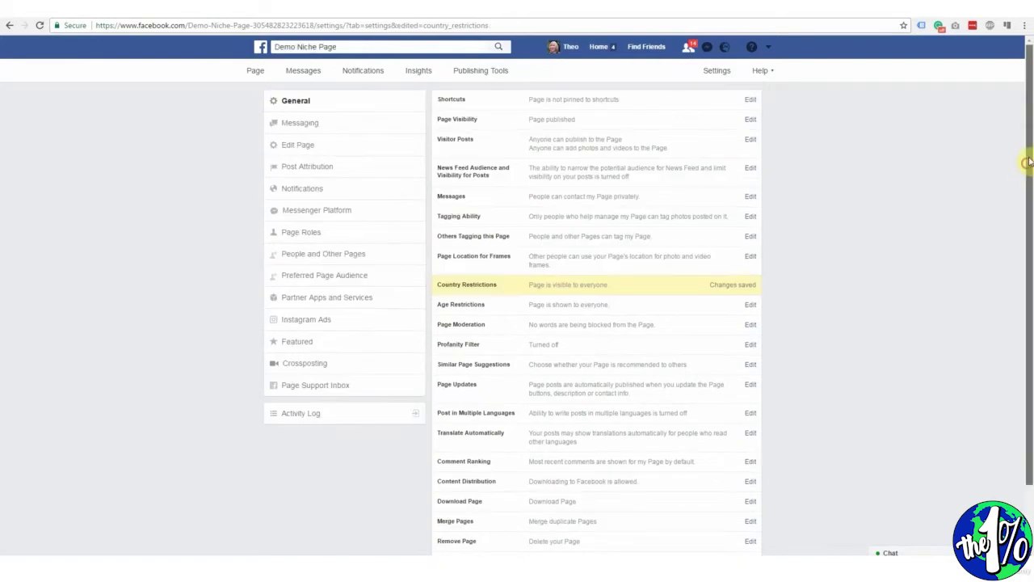
Step: Return to the page, view it as a page visitor, look through its posts and leave the visitor view
left_click(255, 71)
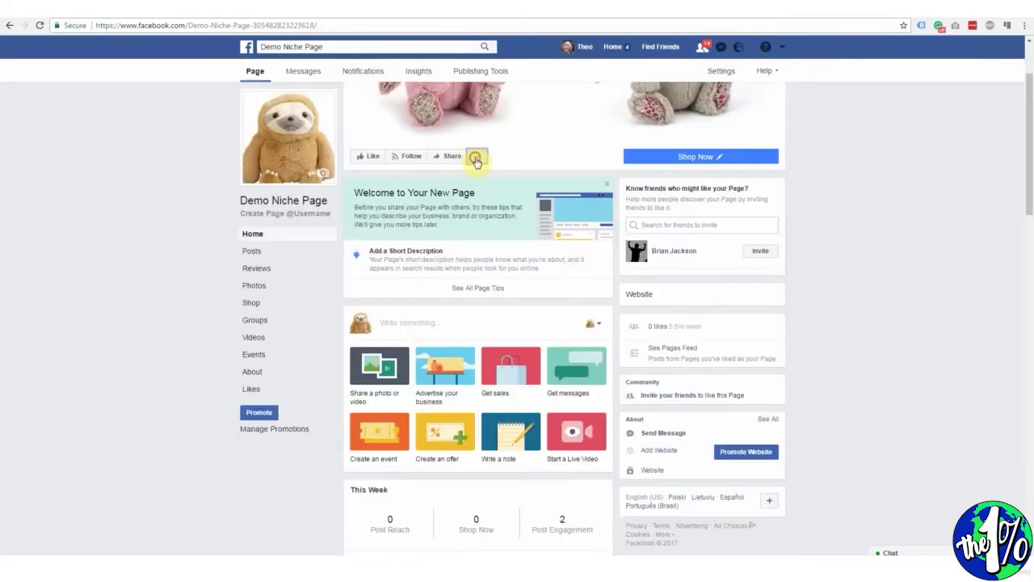
left_click(477, 158)
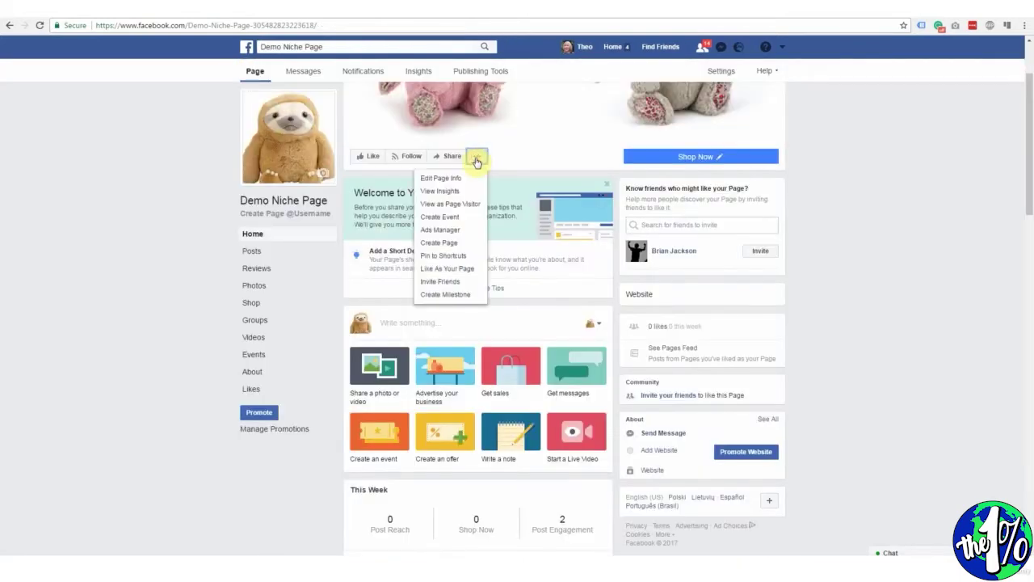
left_click(441, 204)
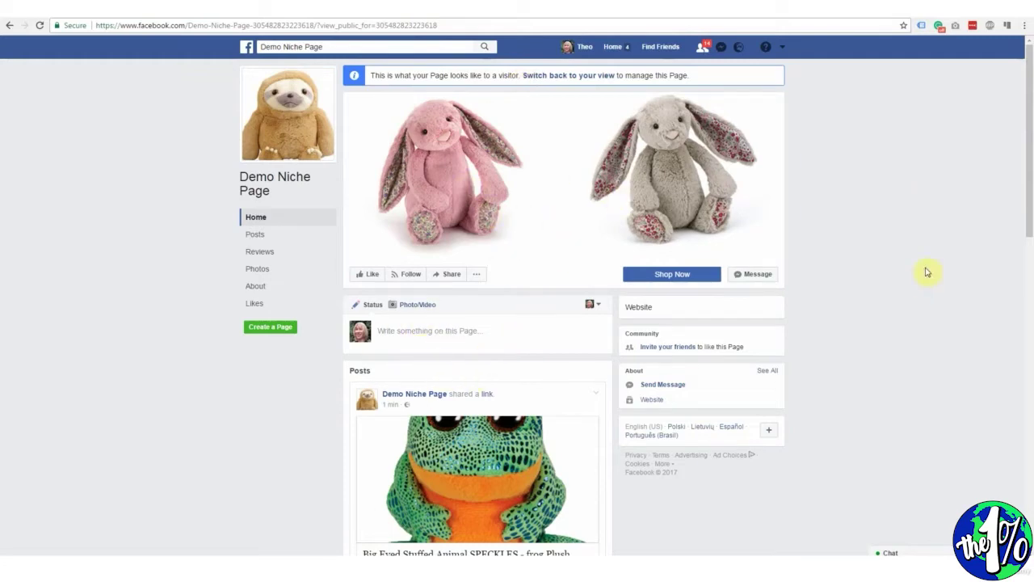
scroll(927, 271, "down", 1)
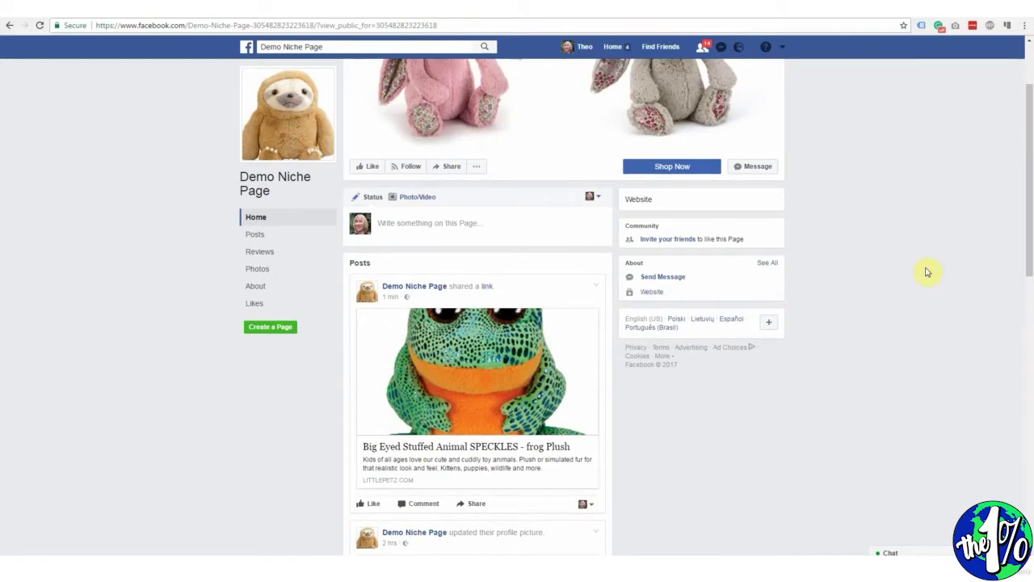
scroll(927, 271, "down", 1)
scroll(928, 270, "up", 3)
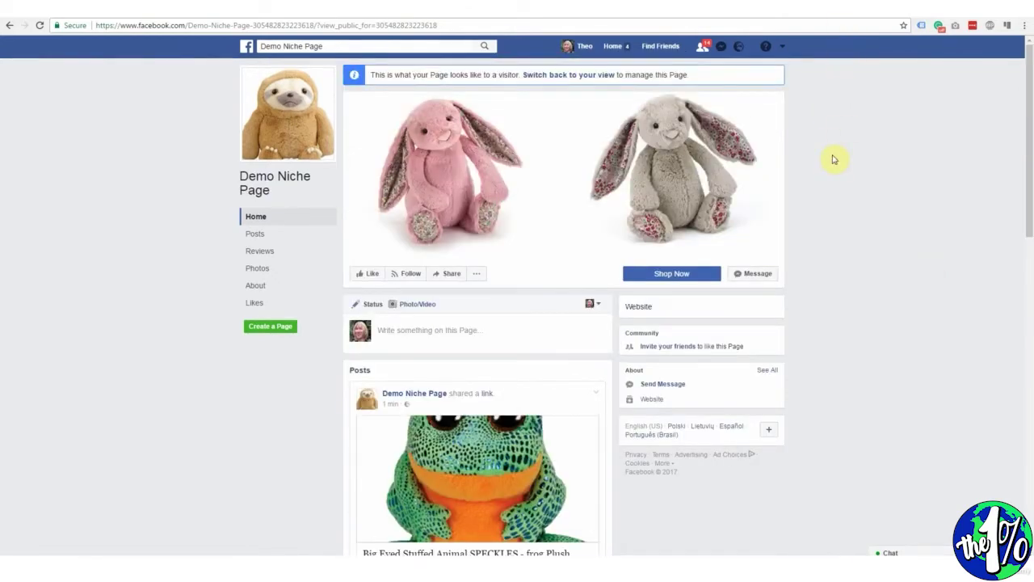
left_click(10, 25)
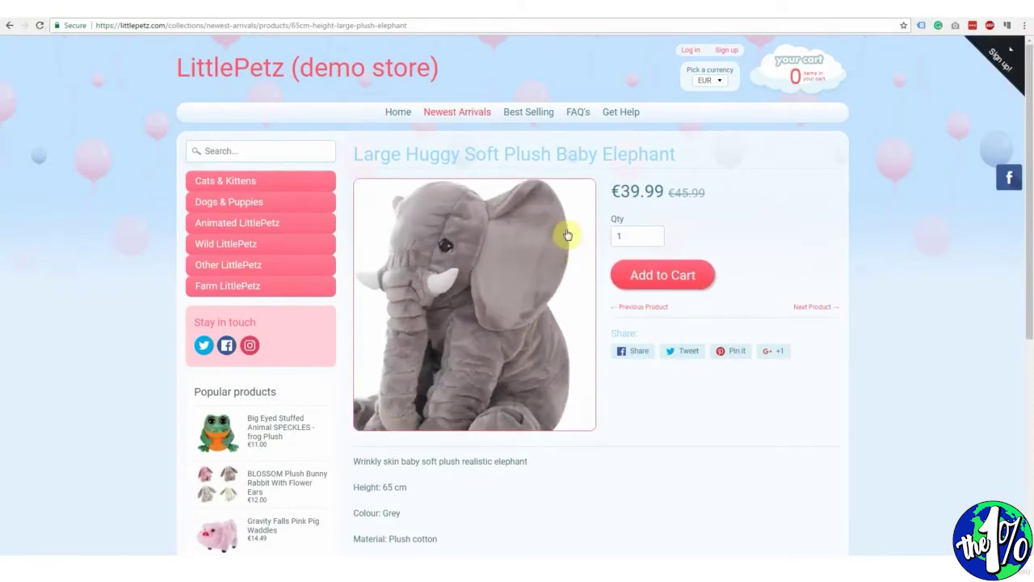
Step: Share the Large Huggy Soft Plush Baby Elephant product to the Demo Niche Page with the text "Only 5 left in stock, hurry!"
left_click(1009, 192)
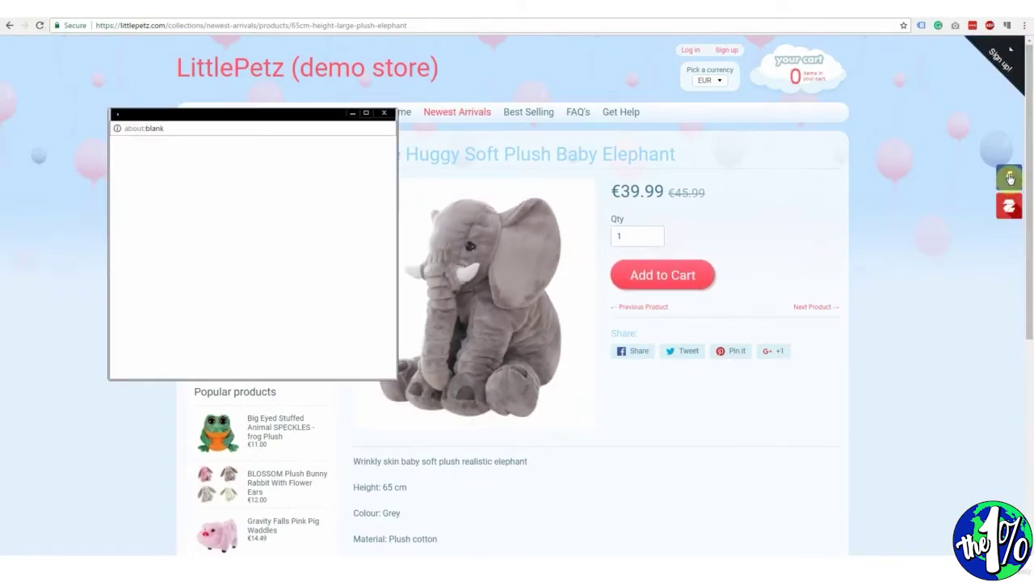
left_click(185, 172)
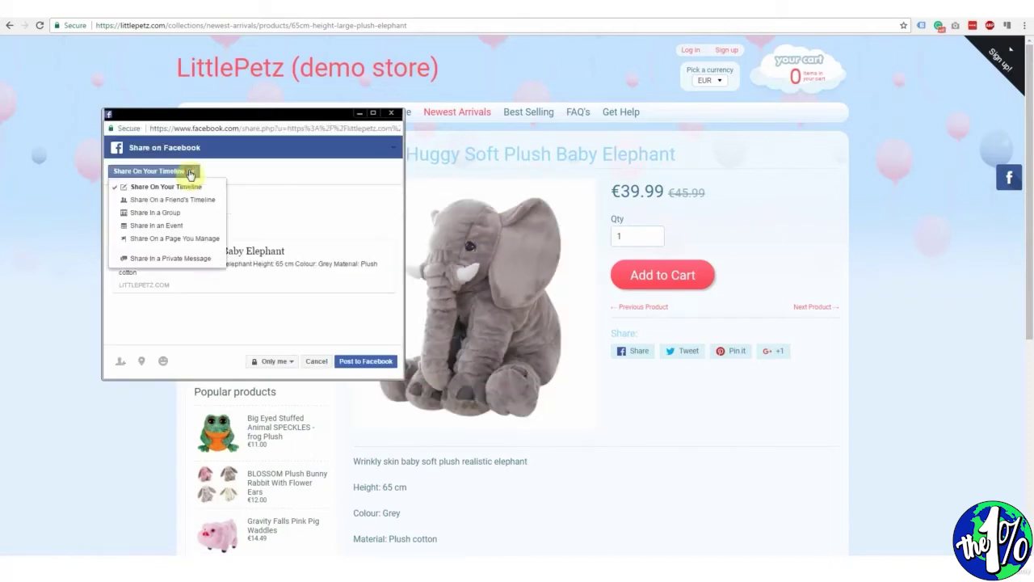
left_click(173, 238)
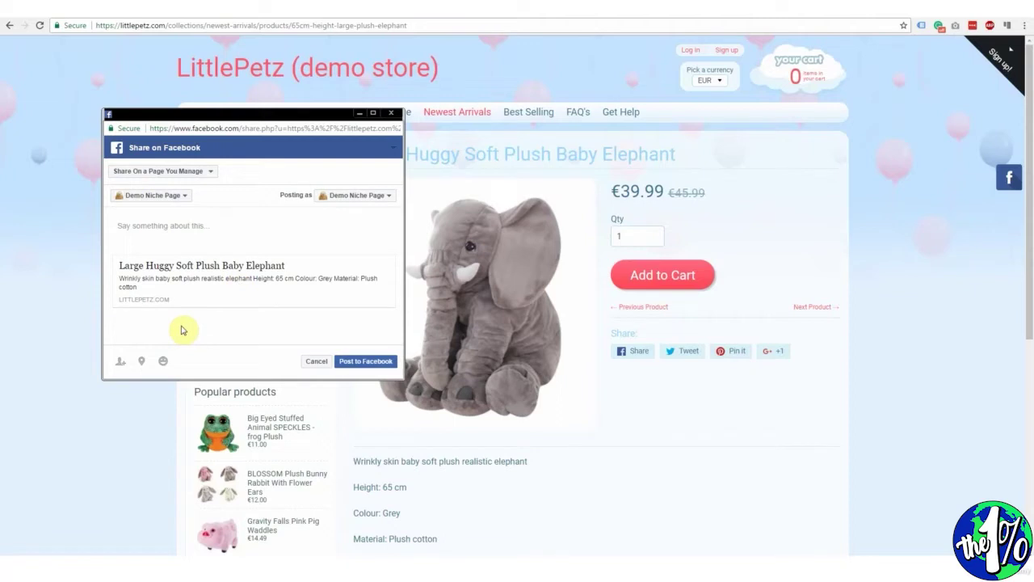
left_click(165, 223)
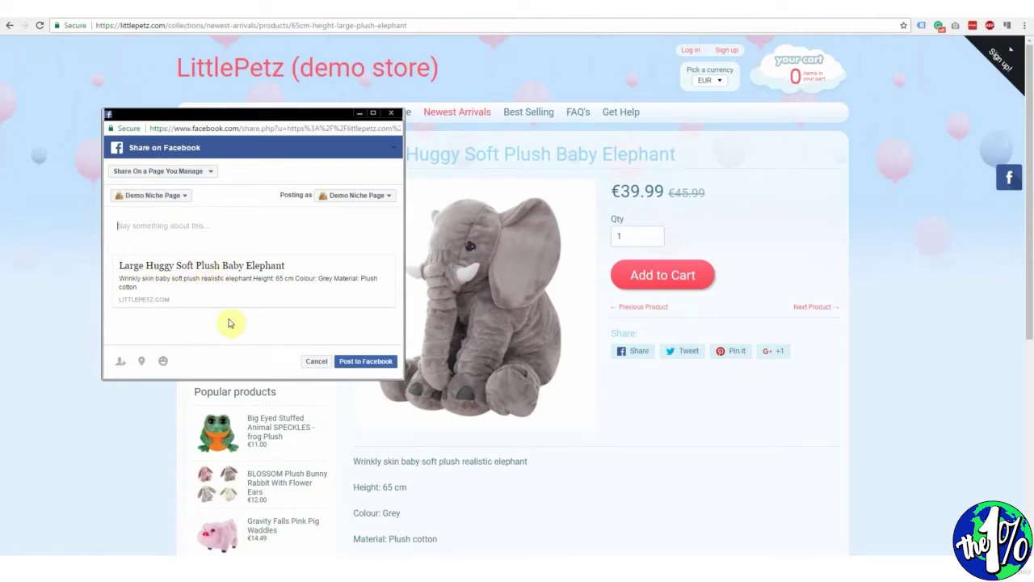
type("Only 5 left in stock, hurry!")
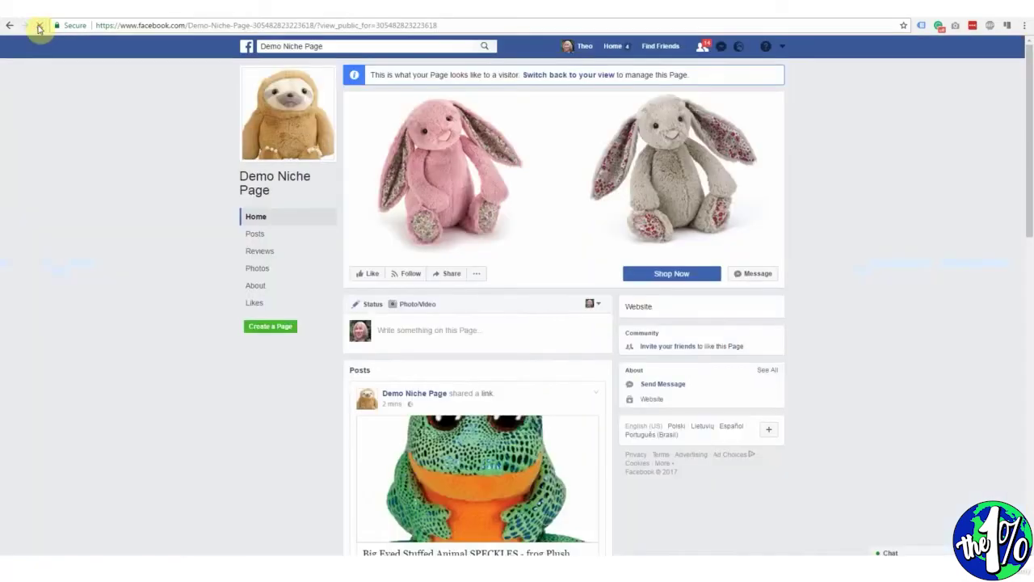
Step: Reload the visitor view of the Demo Niche Page and check the shared elephant post
left_click(39, 27)
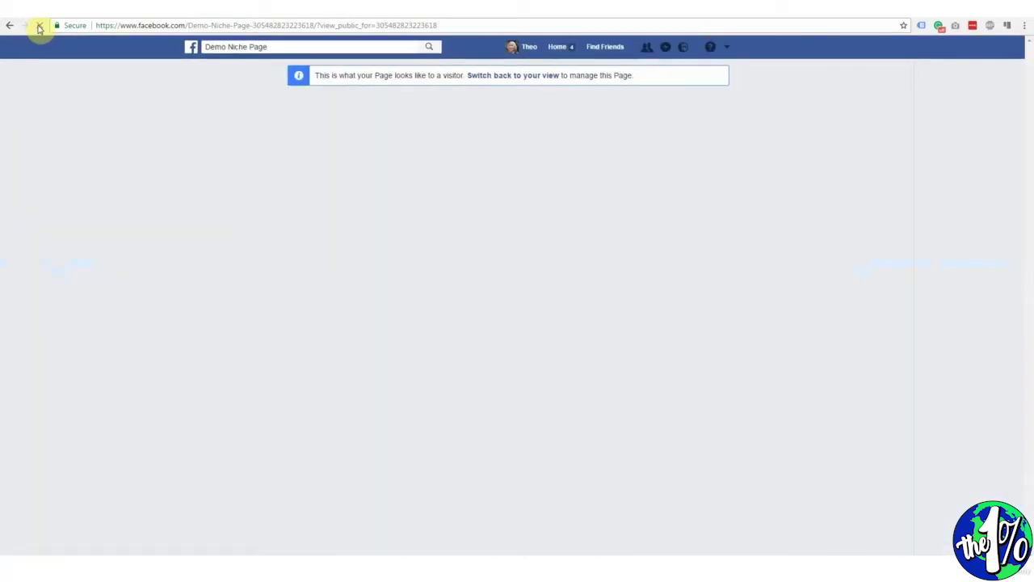
scroll(965, 295, "down", 3)
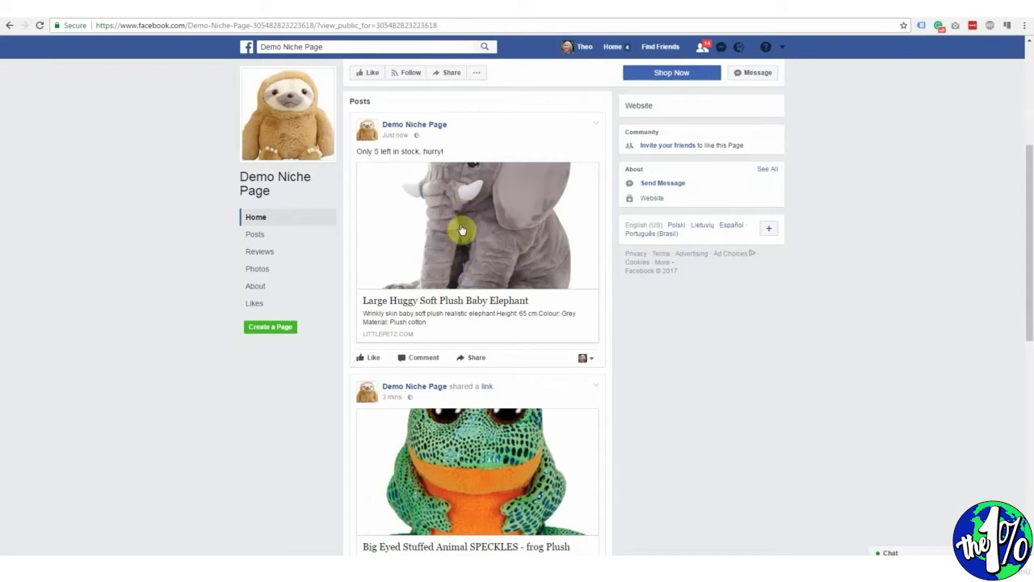
scroll(817, 321, "up", 1)
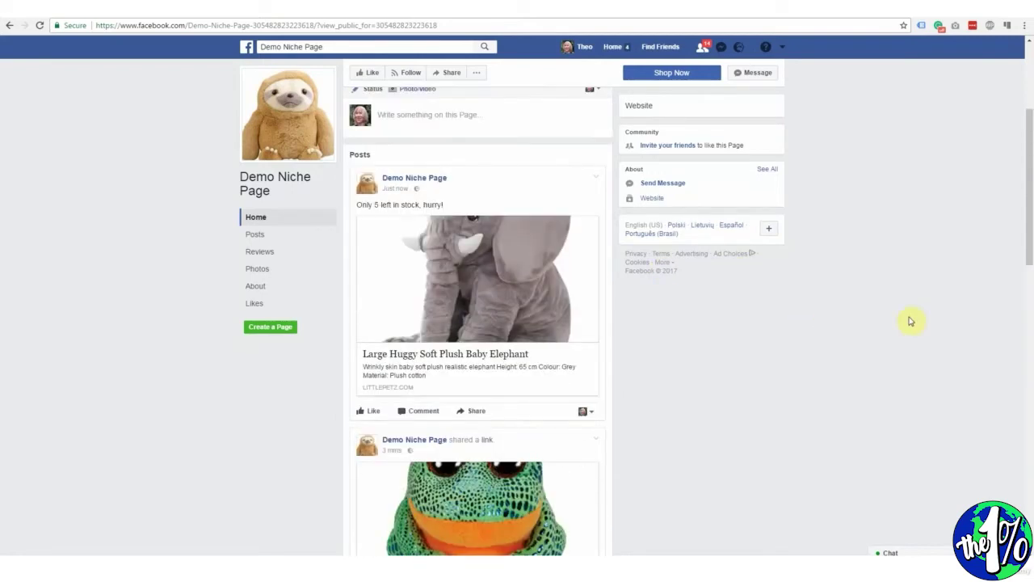
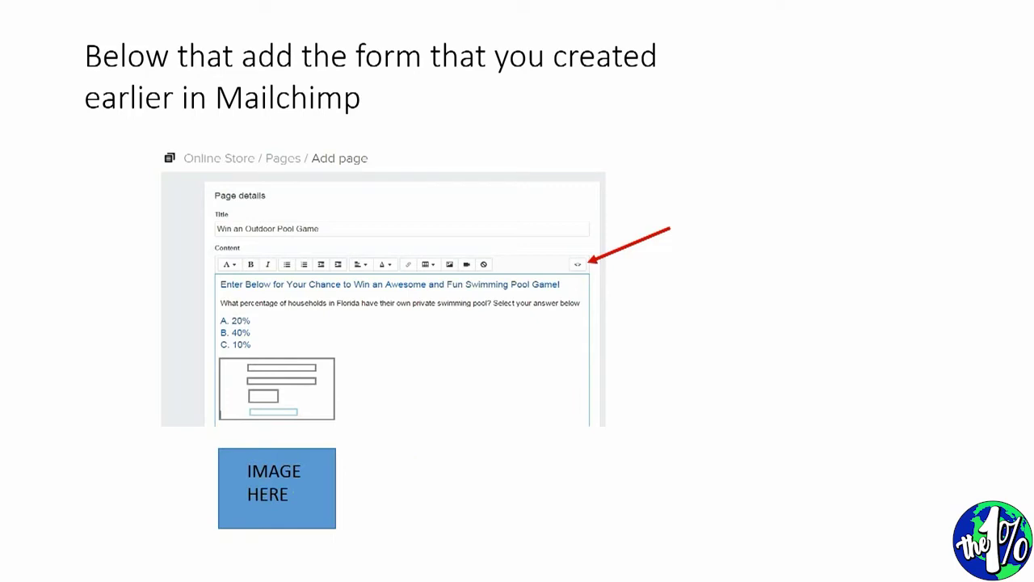
key("Right")
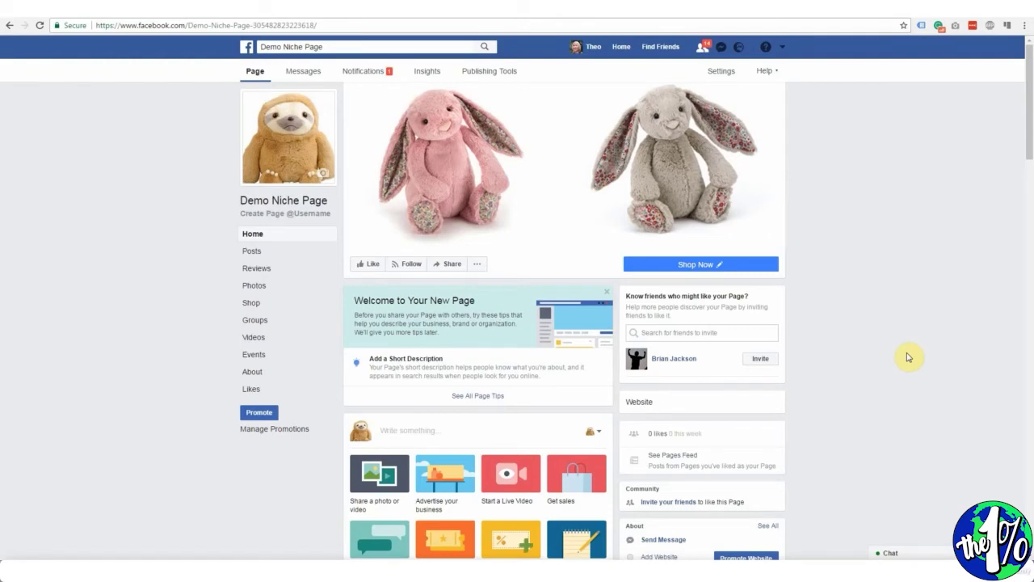
Step: Start a page post reading "Win 'Herman' the Cute and Cuddly Rainforest Sloth" and, after a blank line, "Answer A, B or C for your chance to win"
left_click(249, 255)
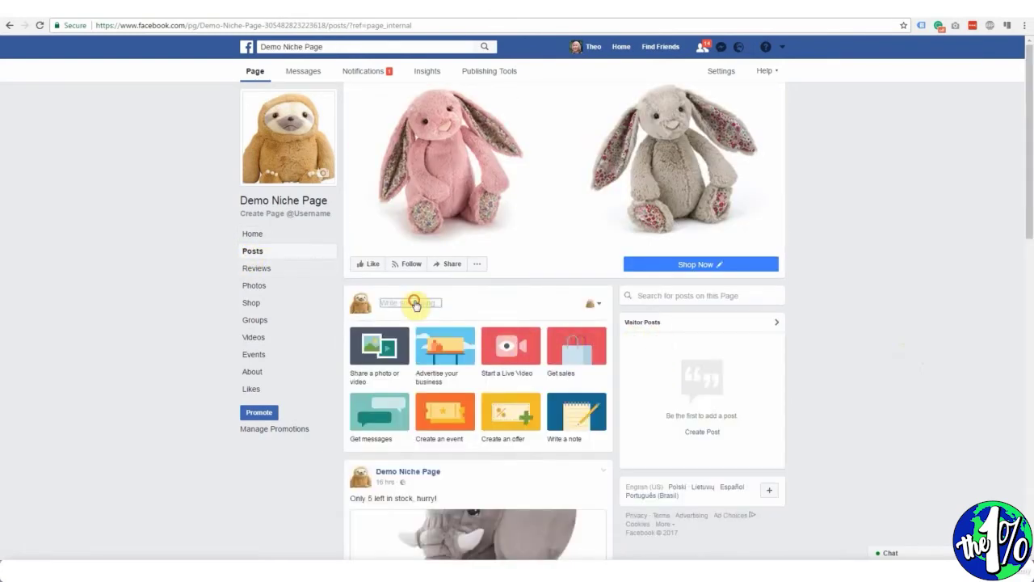
left_click(408, 304)
type("Win 'Herman' the Cute and Cuddly Rainforest Sloth")
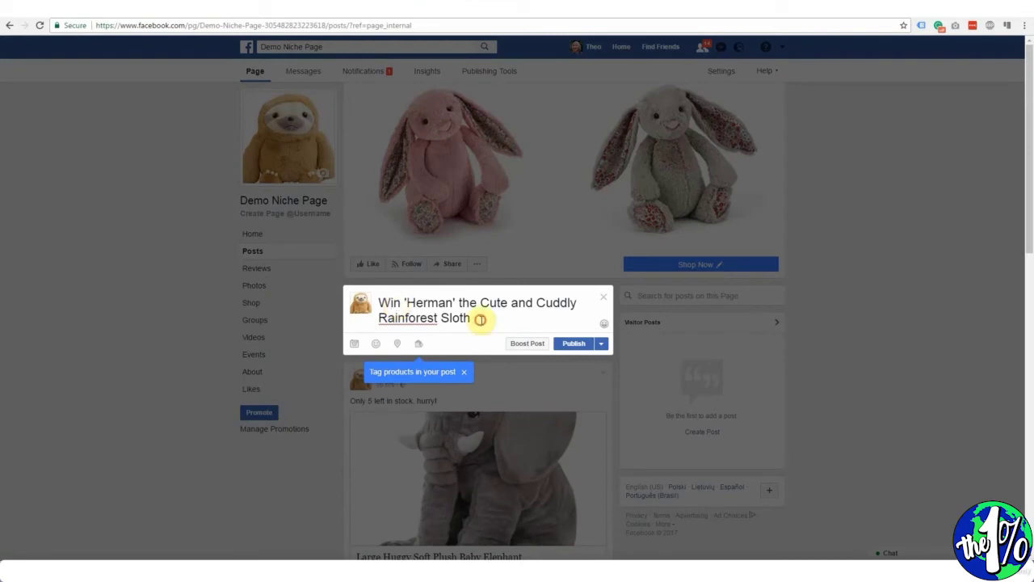
key("Return")
key("Return")
type("Answer A, B ")
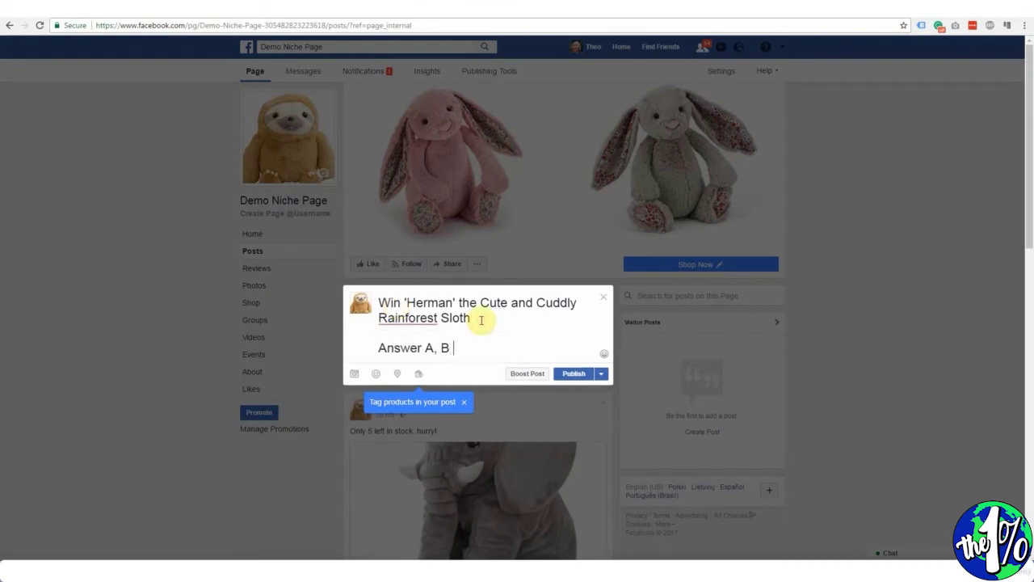
type("or C for your chan")
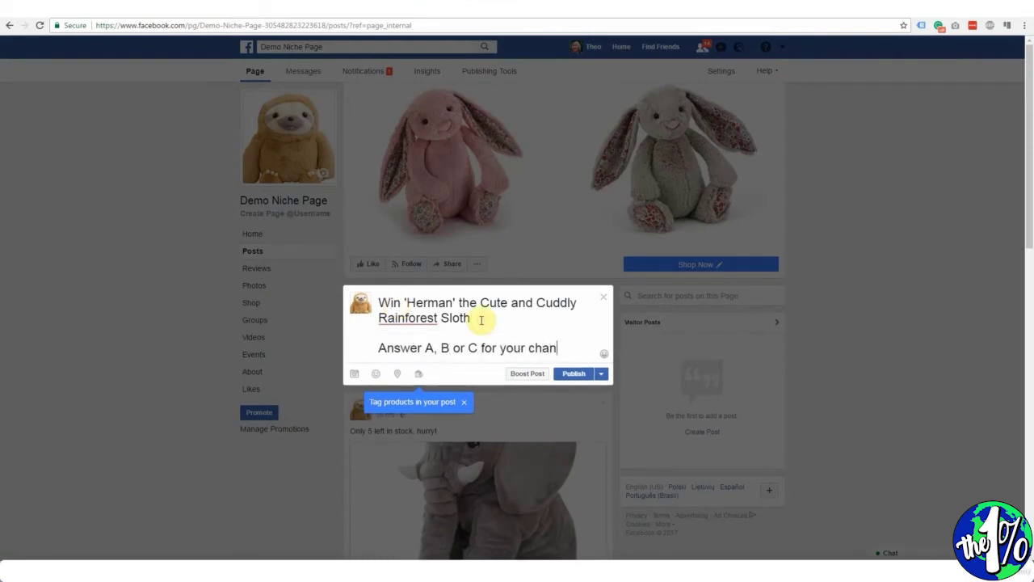
type("ce to win")
key("Return")
key("Return")
Step: Insert the question "What do sloths eat?" as its own paragraph between the post's headline and the answer instruction
left_click(561, 305)
key("Return")
key("Return")
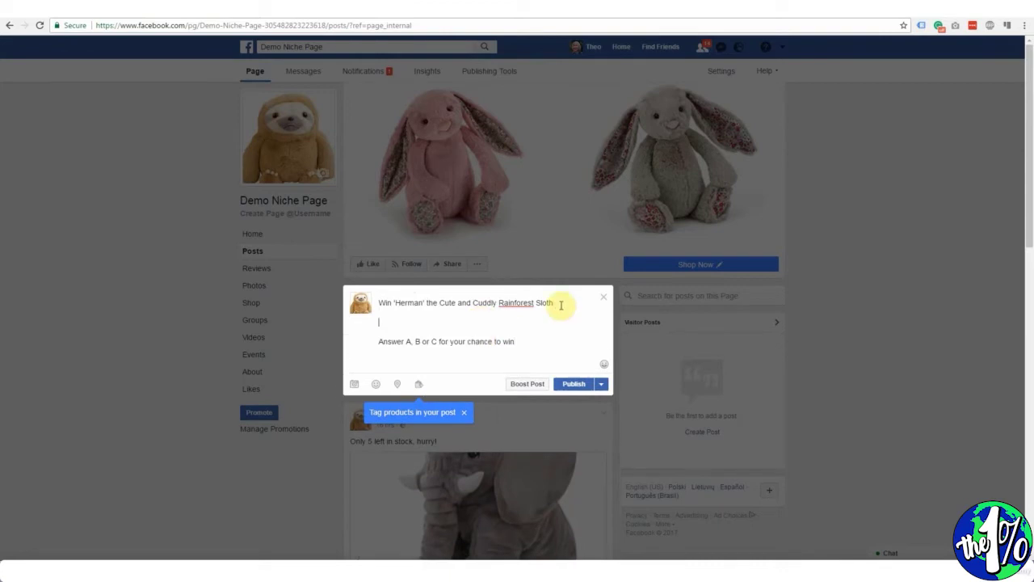
type("What do sloths eat?")
Step: List the answers "A. Honey", "B. Leaves" and "C. Hamburgers" on separate lines below the answer instruction
left_click(533, 342)
key("Return")
type("A. Ho")
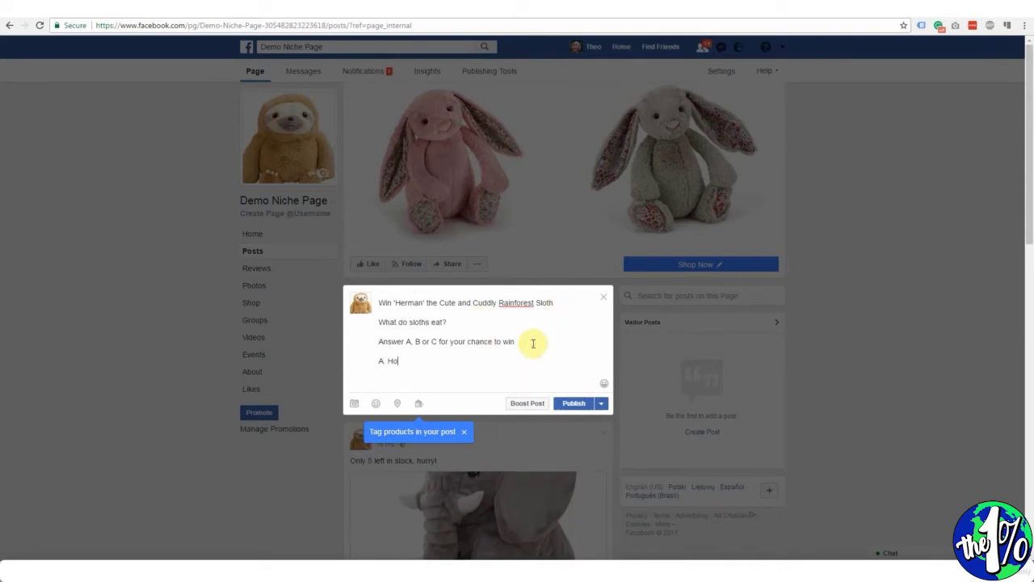
type("ney")
key("Return")
type("B. Leaves")
key("Return")
type("C. H")
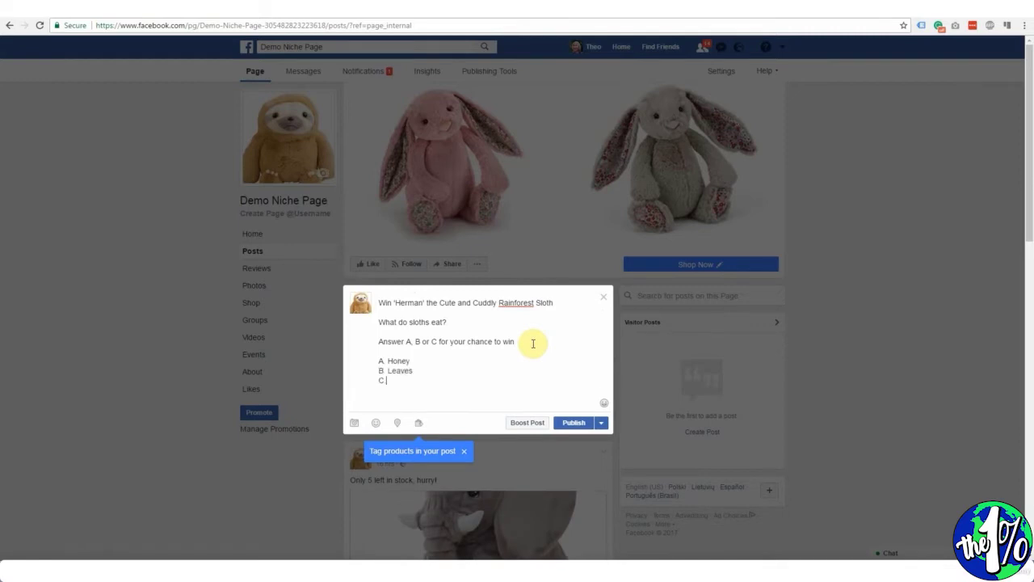
type("amburgers")
Step: Add the closing line "Click the link below to enter free!" to the post and end its headline with an exclamation mark
key("Return")
key("Return")
type("Clic")
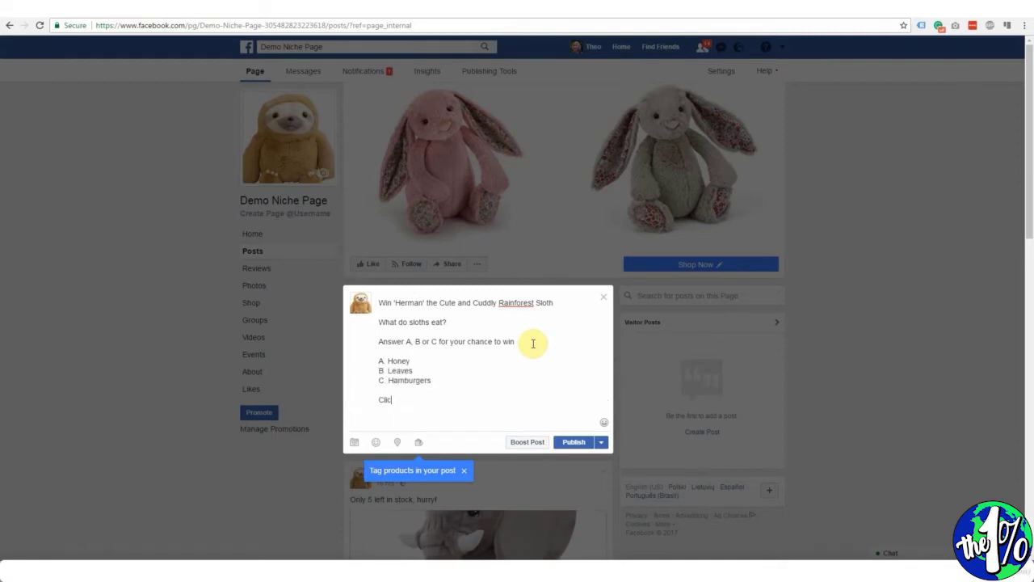
type("k the link below to enter free!")
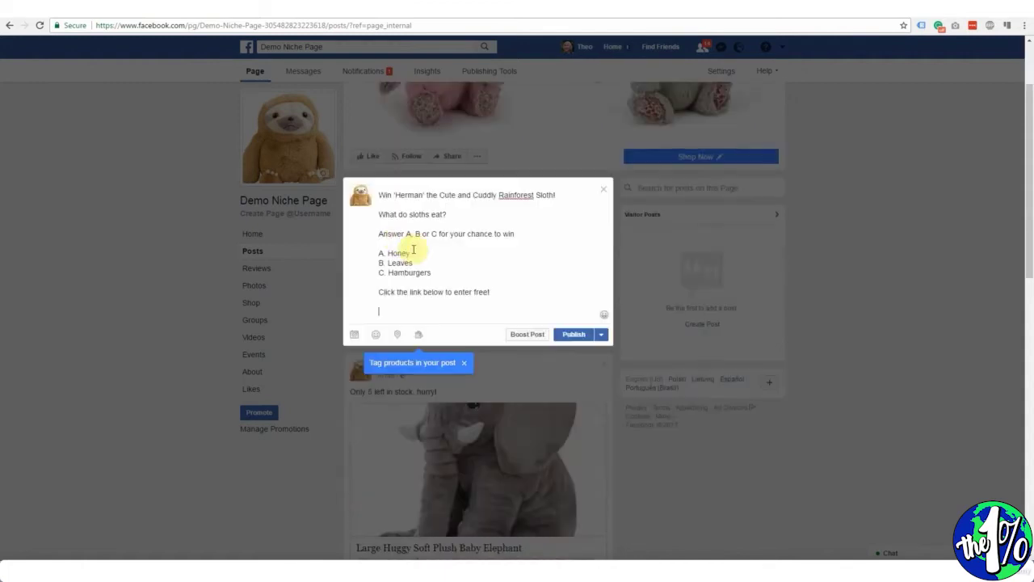
key("ctrl+Home")
key("End")
type("!")
scroll(485, 307, "down", 1)
left_click(435, 311)
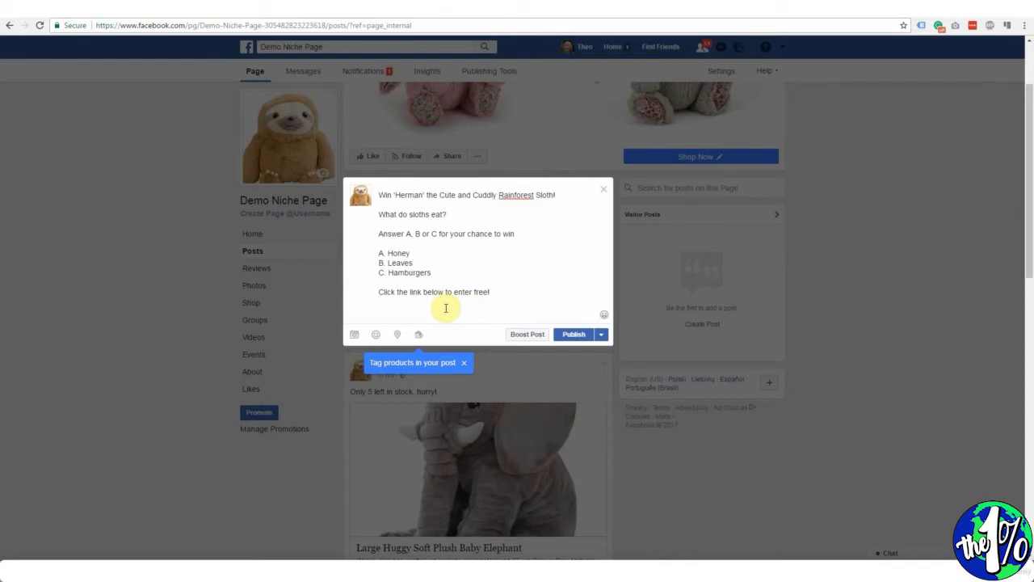
left_click(356, 336)
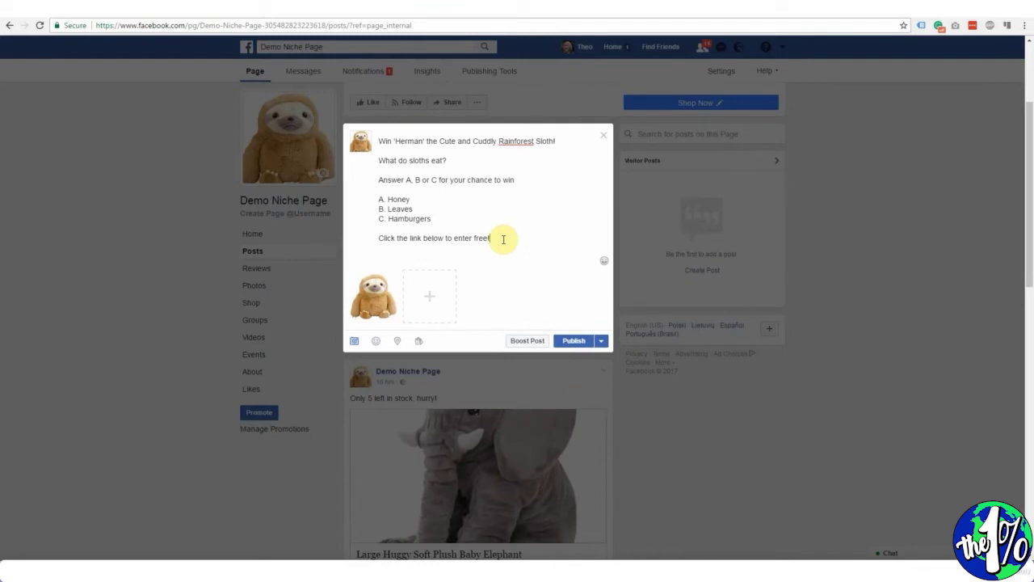
key("Return")
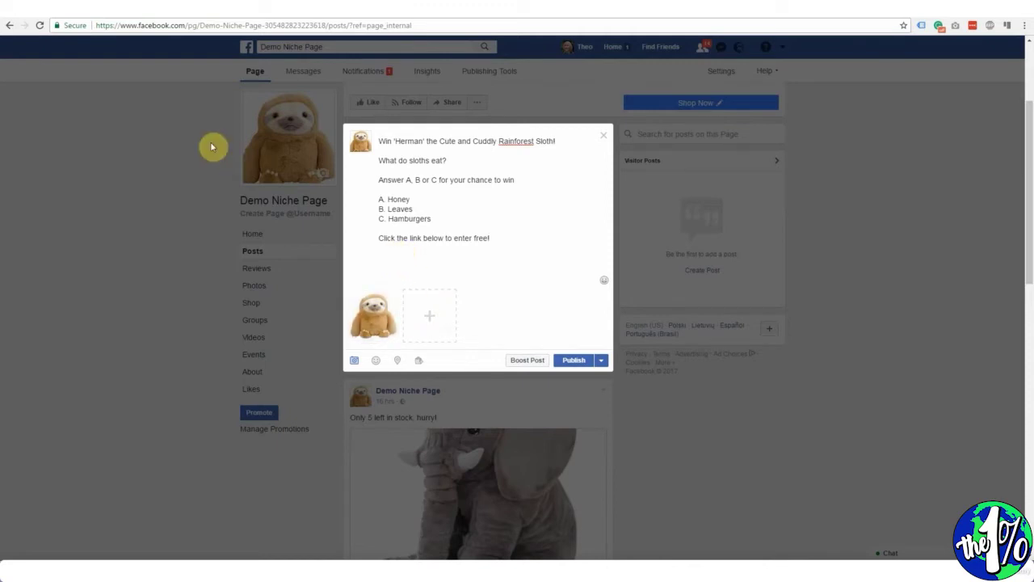
type("https://littlepetz.com/pages/win-a-cuddly-sloth")
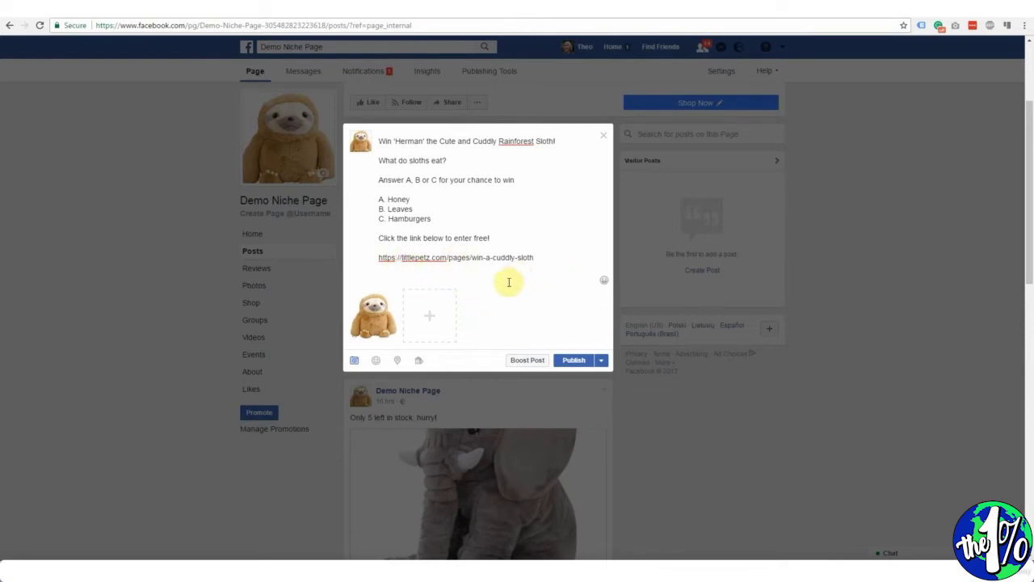
left_click(575, 362)
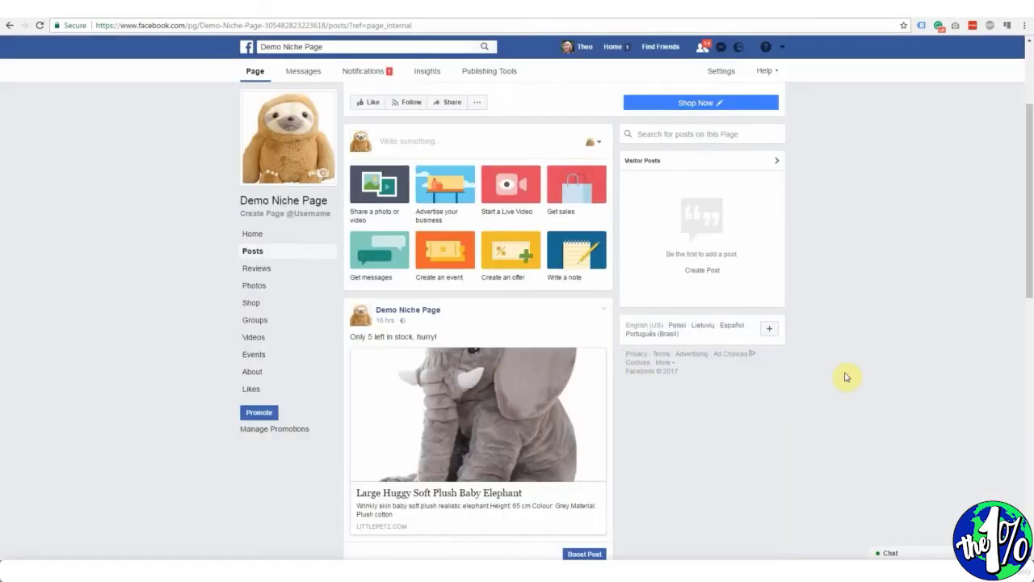
Step: View the page as a page visitor and check the full text and picture of the sloth contest post
scroll(895, 366, "down", 2)
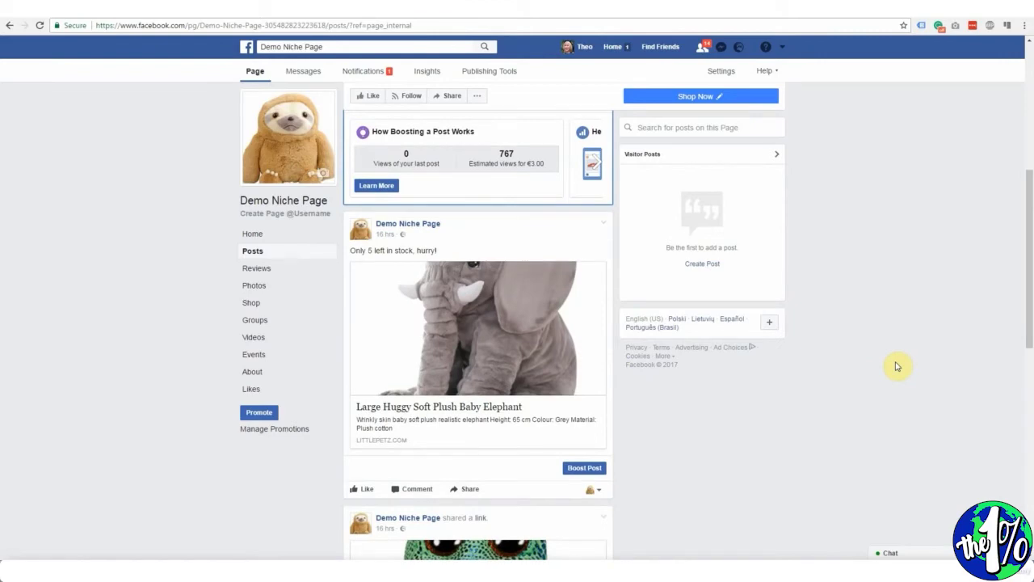
scroll(461, 296, "up", 5)
left_click(476, 268)
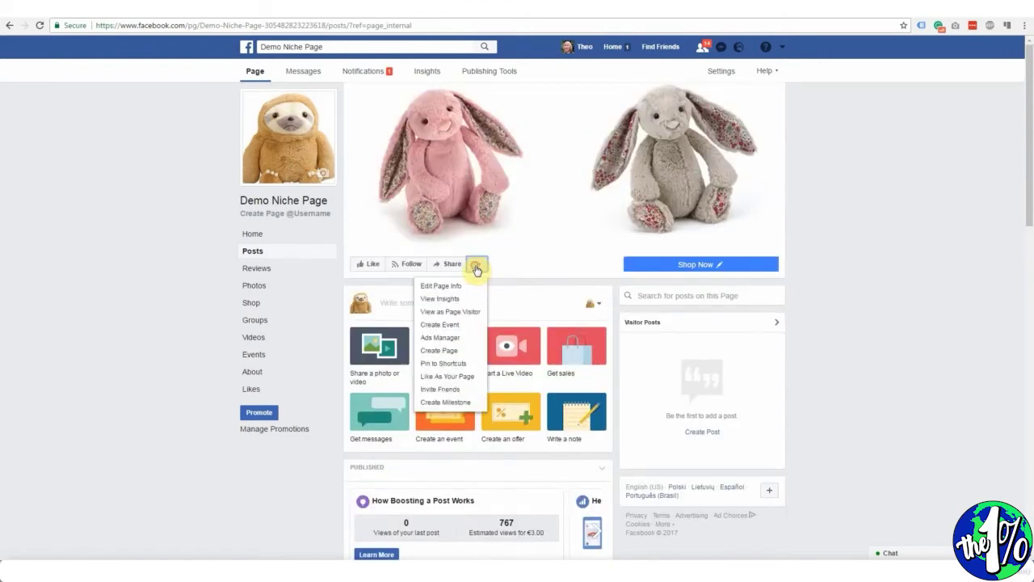
left_click(452, 312)
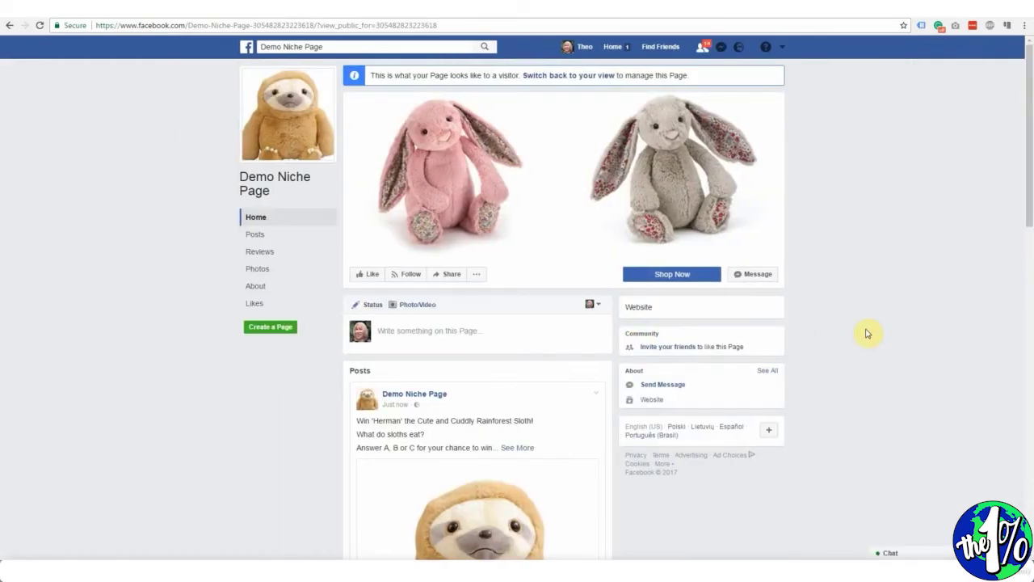
scroll(867, 333, "down", 3)
scroll(867, 333, "down", 2)
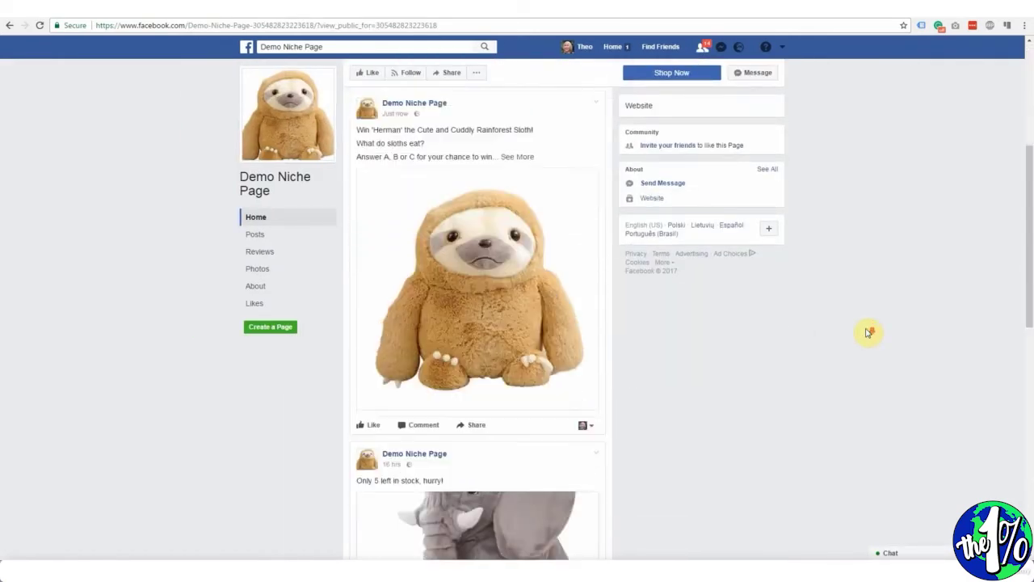
scroll(867, 332, "up", 2)
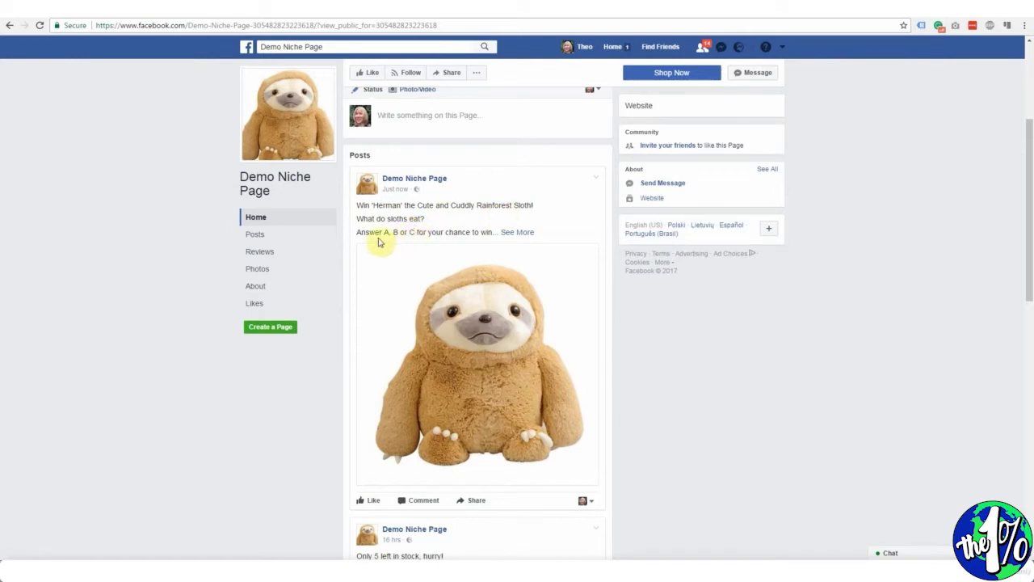
left_click(515, 232)
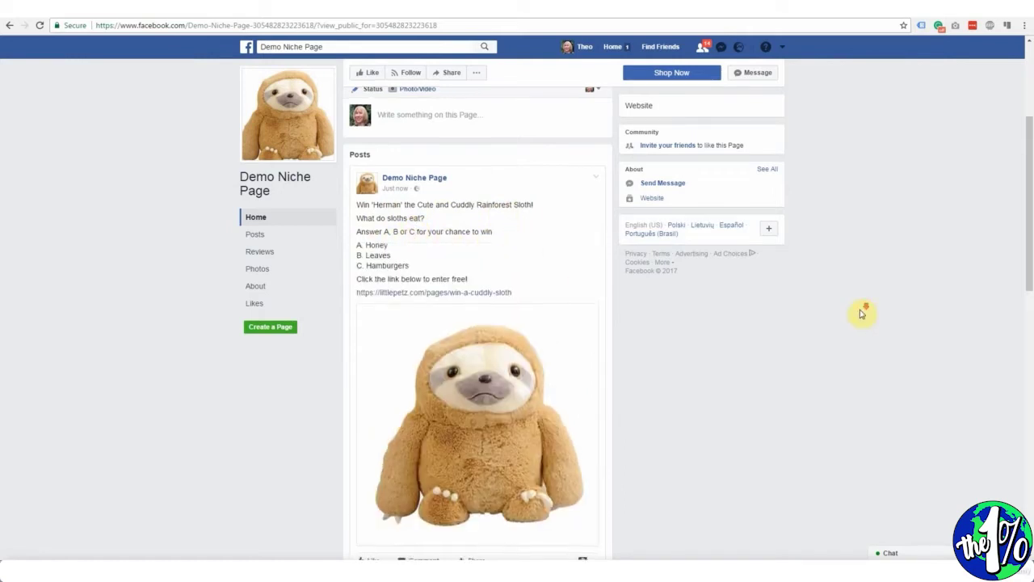
scroll(861, 314, "down", 1)
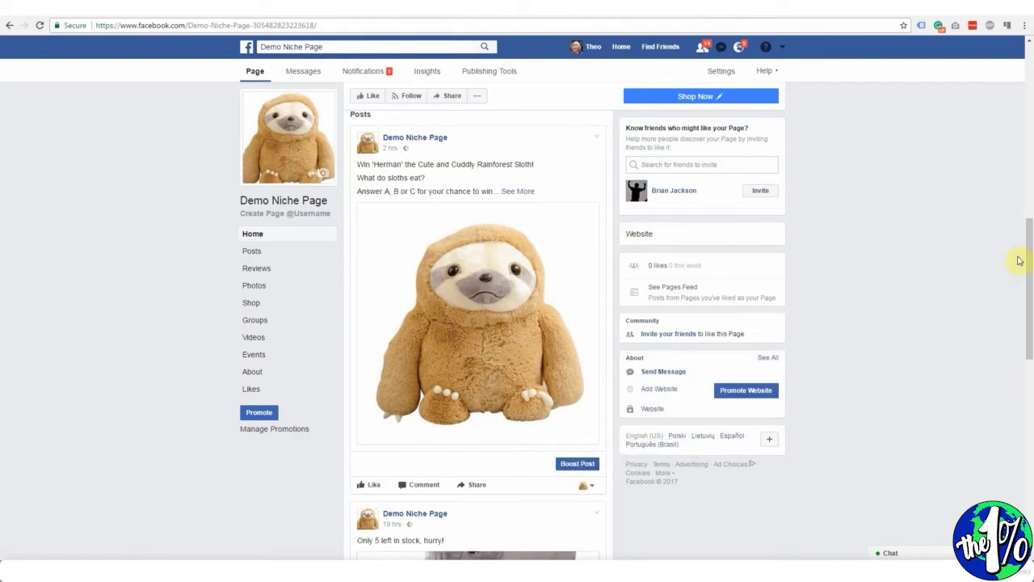
Step: Open Facebook's ad creation in Ads Manager, and go from there to the Demo Niche Page
left_click(782, 48)
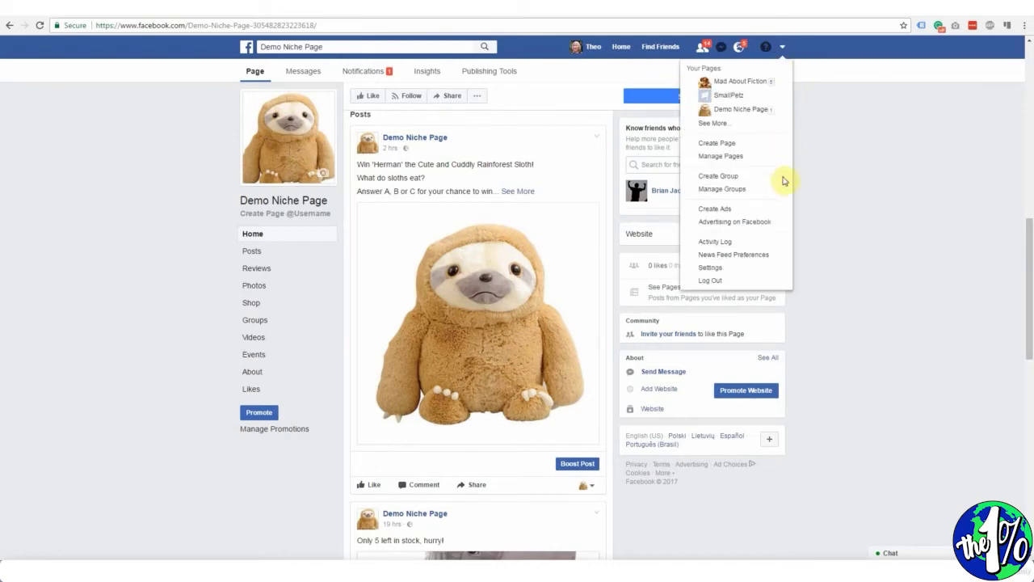
left_click(715, 209)
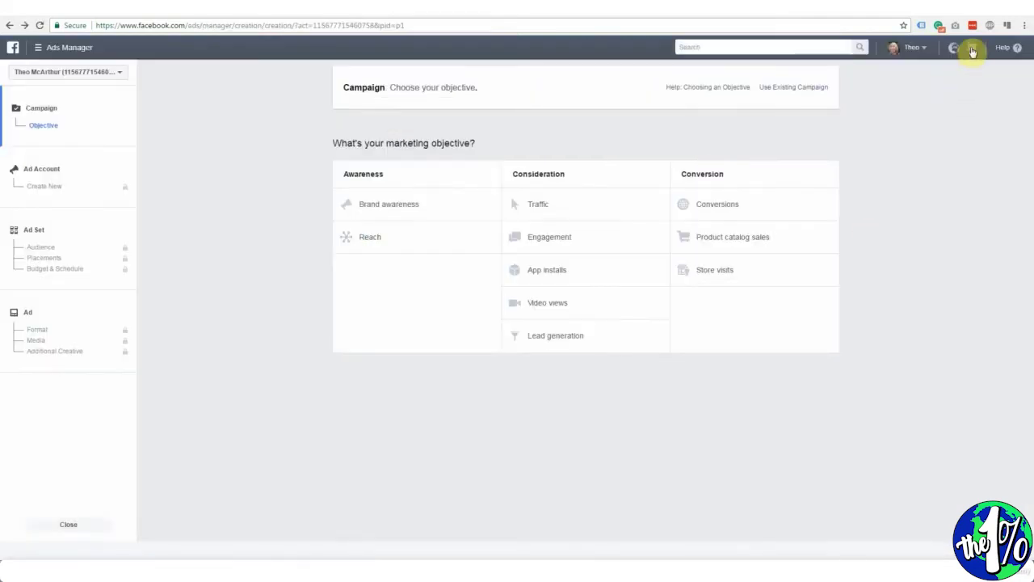
left_click(972, 46)
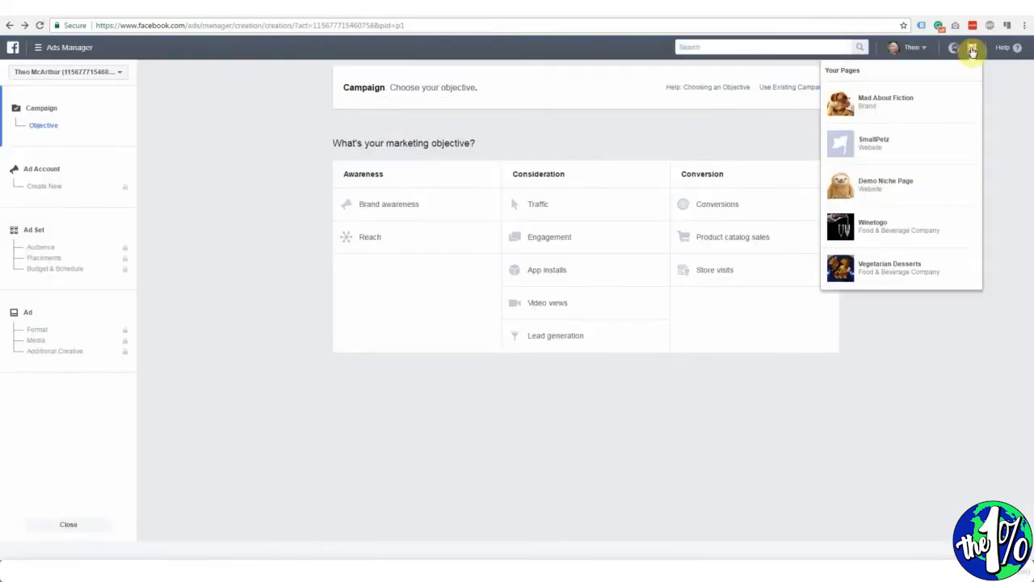
left_click(889, 186)
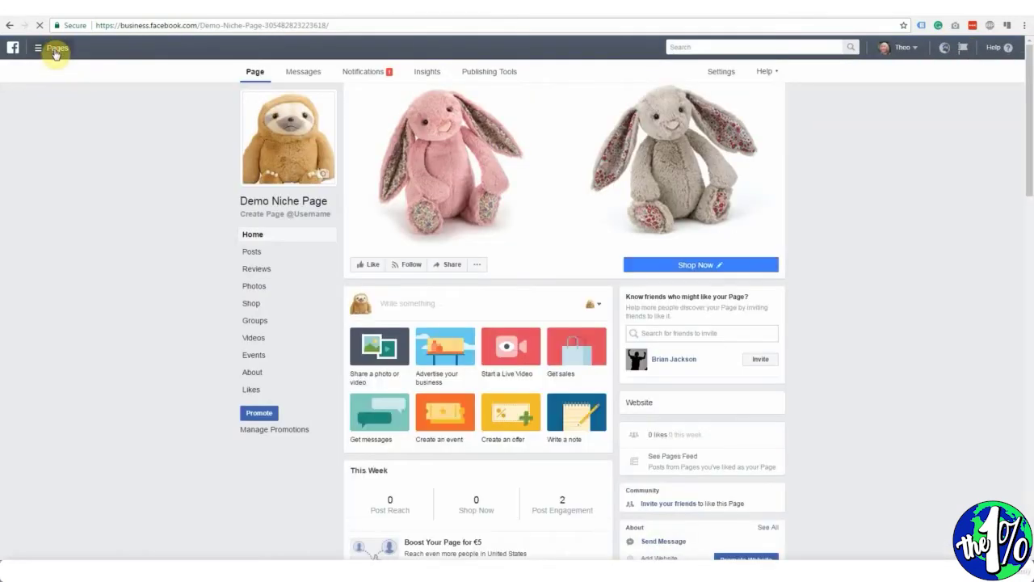
Step: View the payment method options in the ad account's billing section without adding one, and return to the Demo Niche Page
left_click(53, 49)
left_click(607, 126)
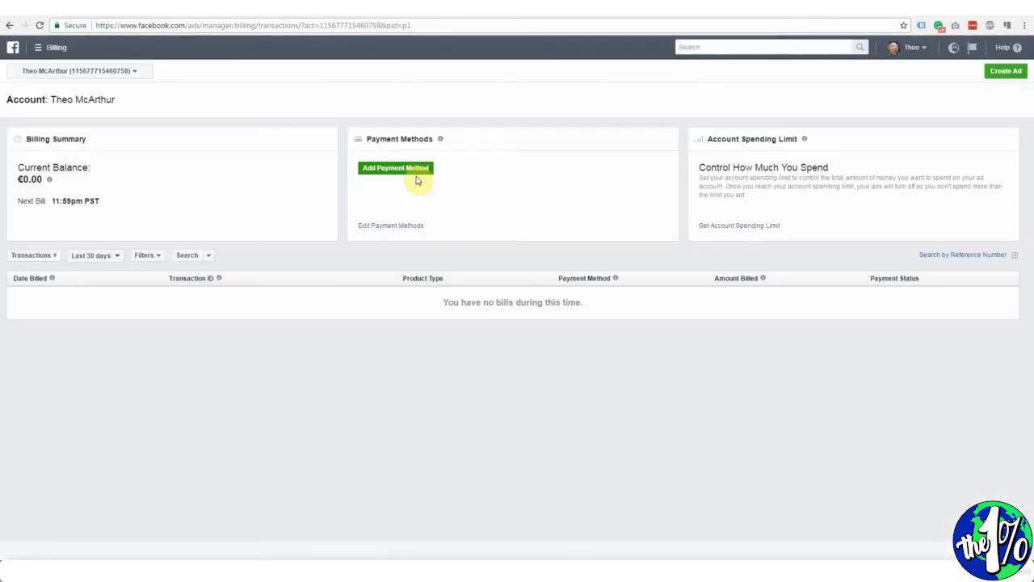
left_click(412, 170)
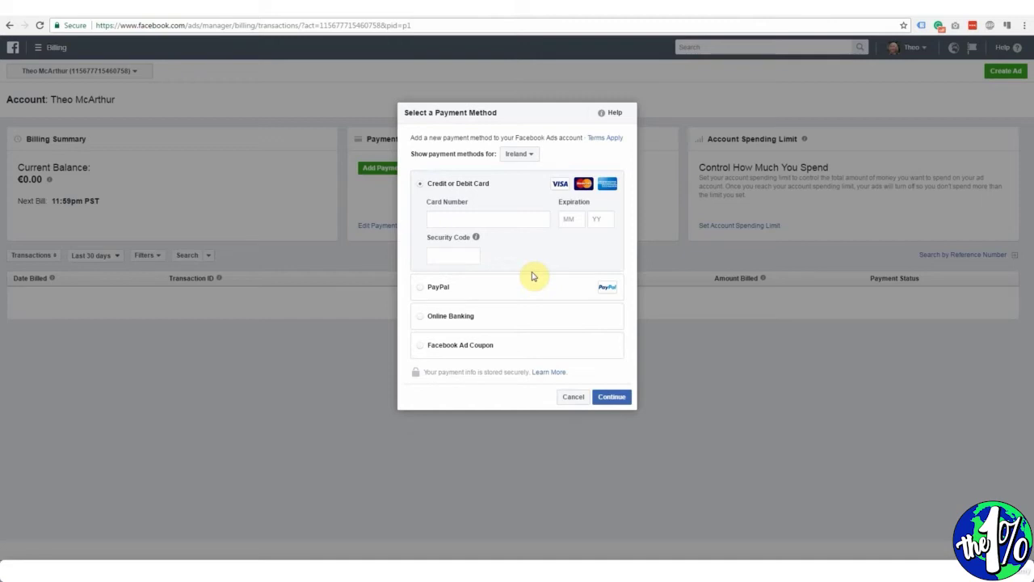
left_click(573, 397)
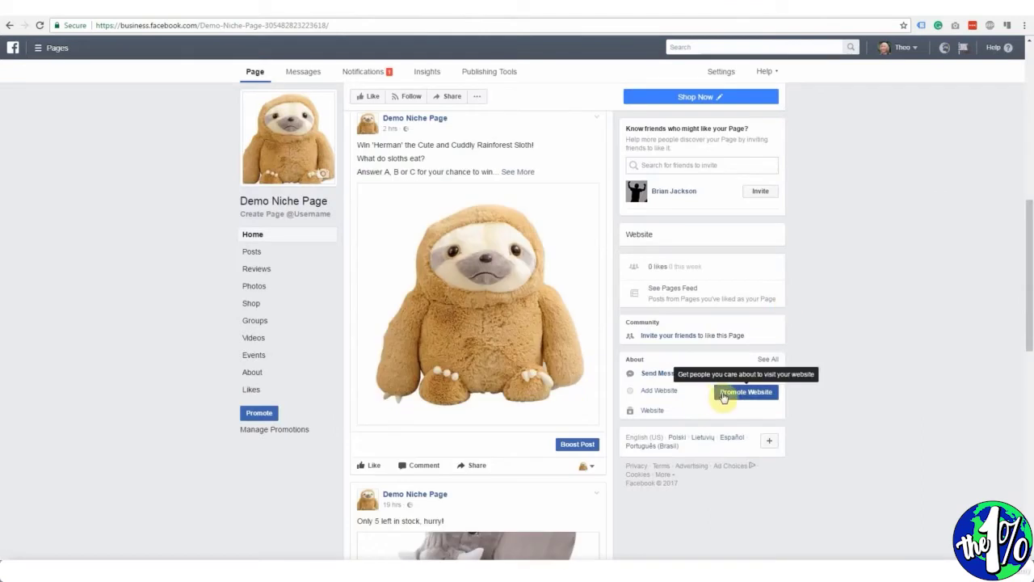
Step: Start boosting the sloth contest post and restrict its target audience to women
left_click(570, 444)
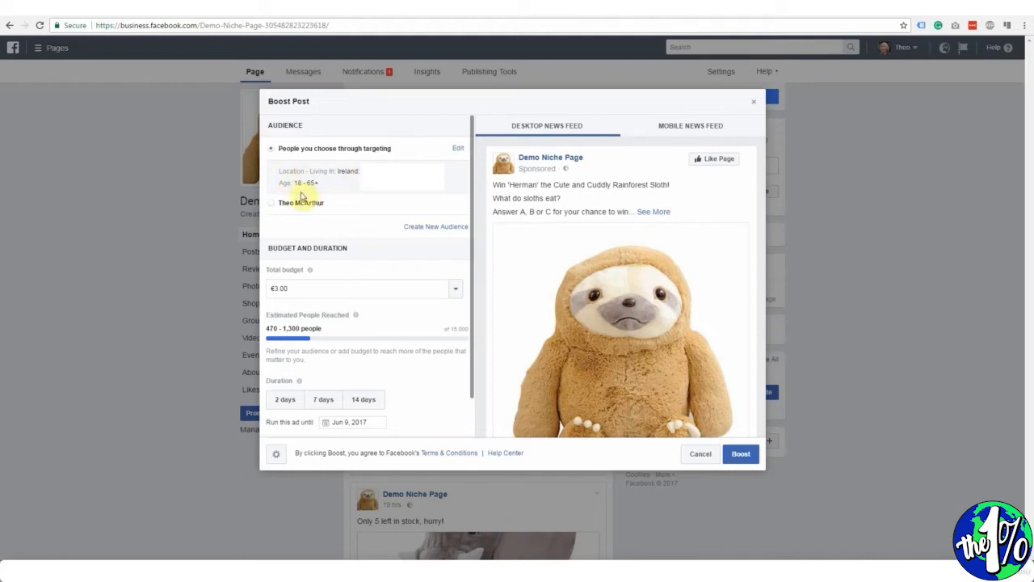
left_click(459, 151)
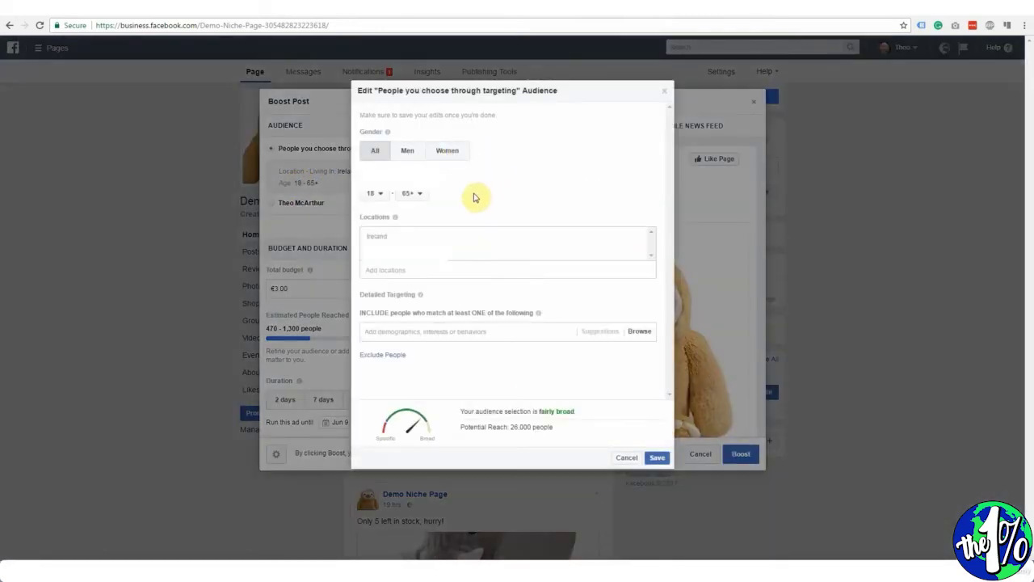
left_click(448, 151)
Step: Set the boost audience's age range to 28–40
left_click(380, 194)
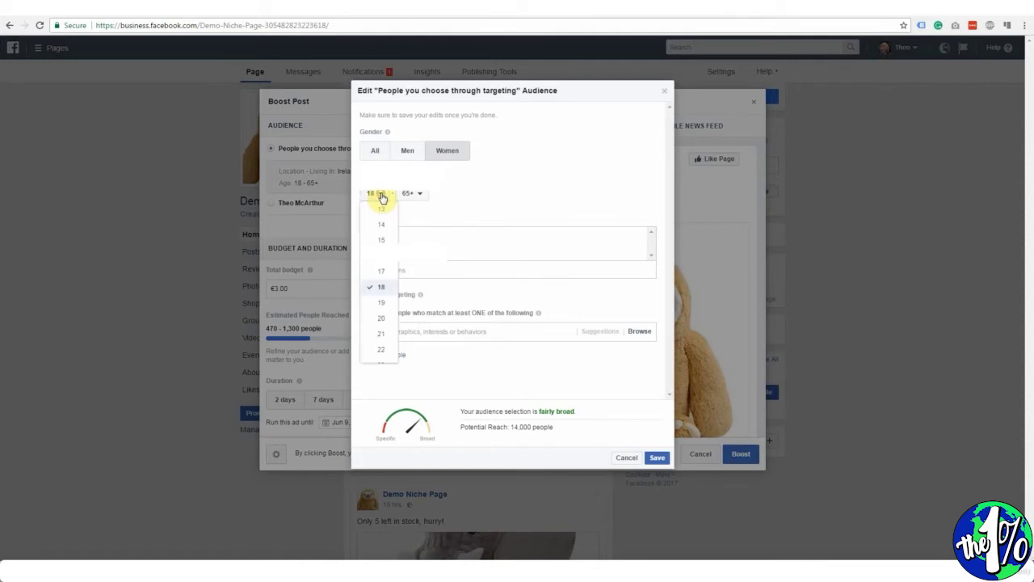
scroll(395, 234, "down", 1)
scroll(396, 265, "down", 1)
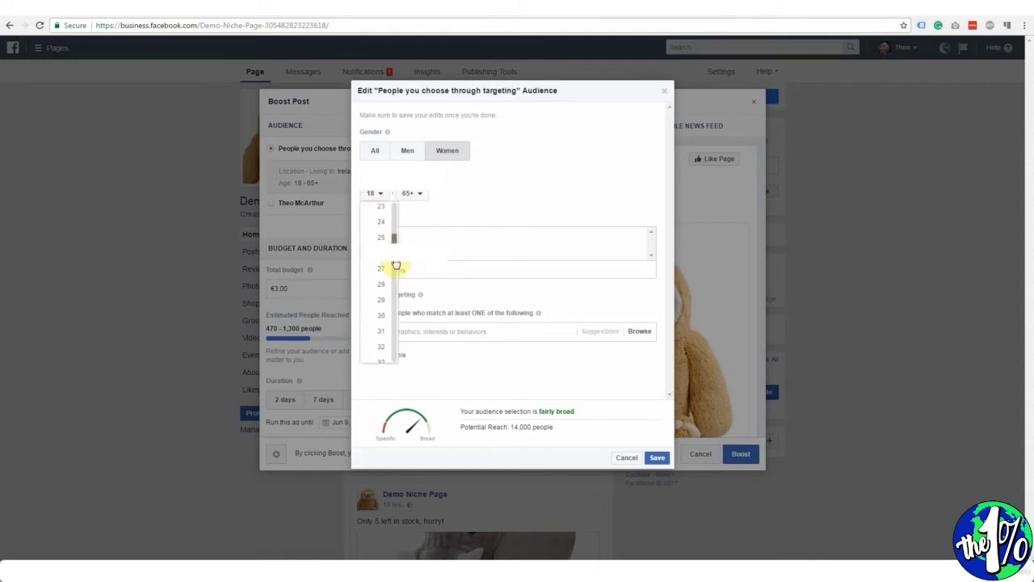
scroll(396, 265, "down", 1)
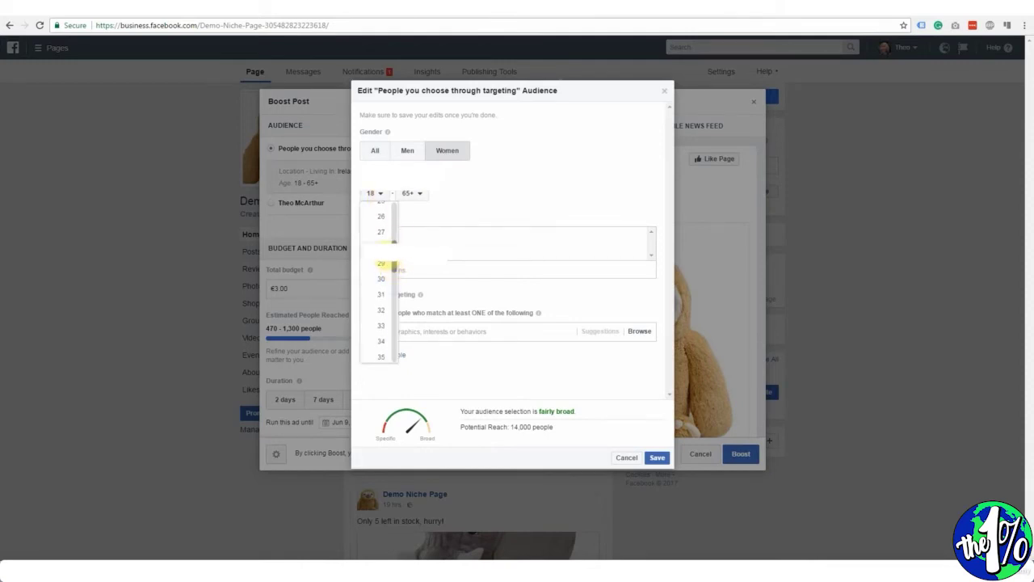
left_click(394, 267)
left_click(421, 197)
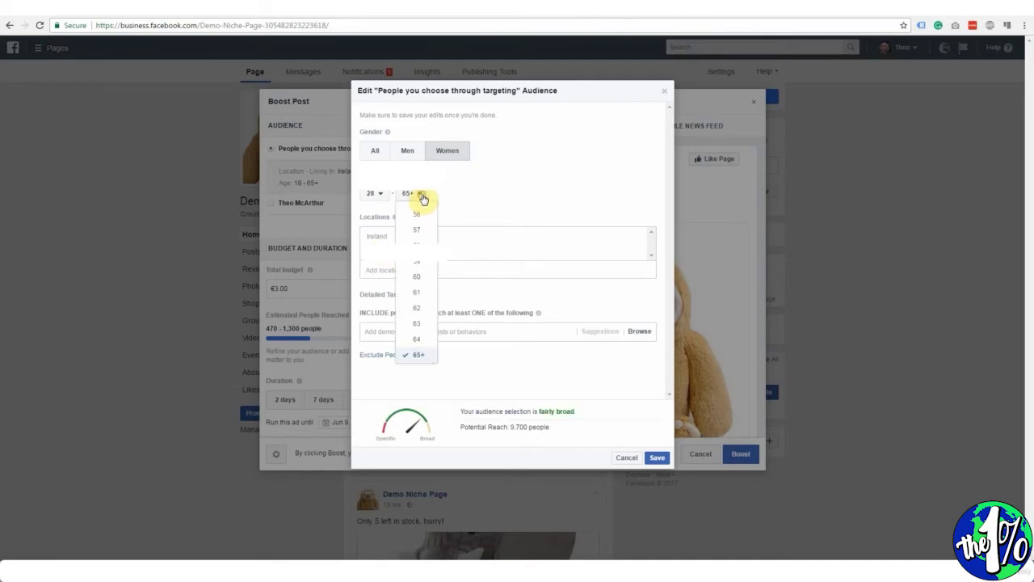
left_click_drag(434, 342, 434, 280)
left_click(417, 278)
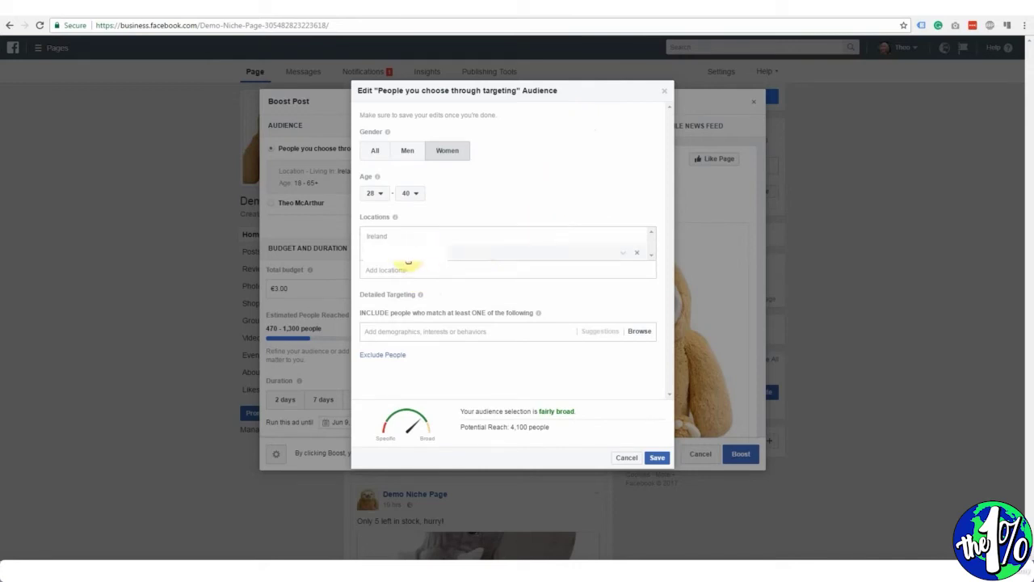
Step: Replace the audience's location with United States
left_click(636, 257)
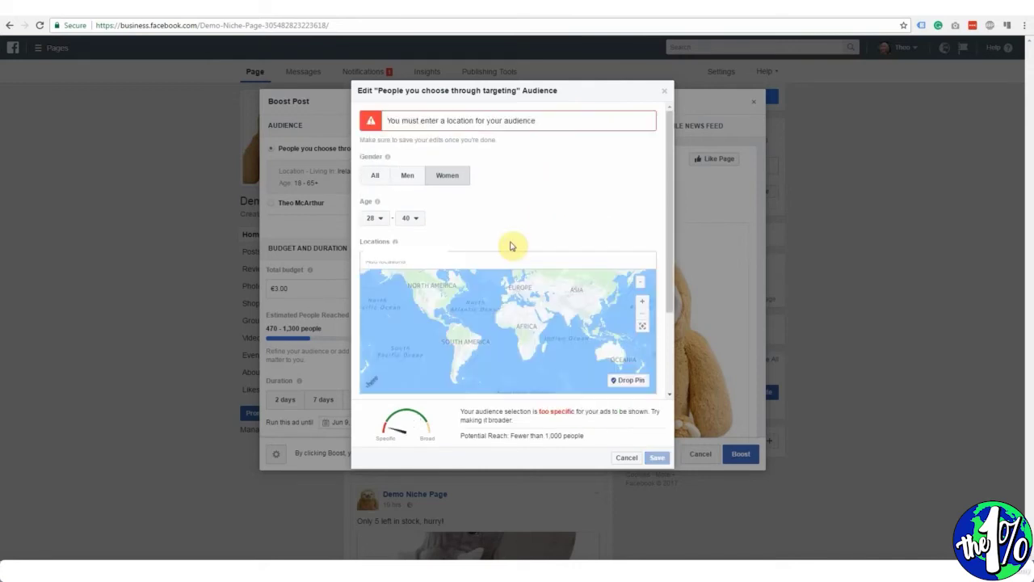
left_click(421, 263)
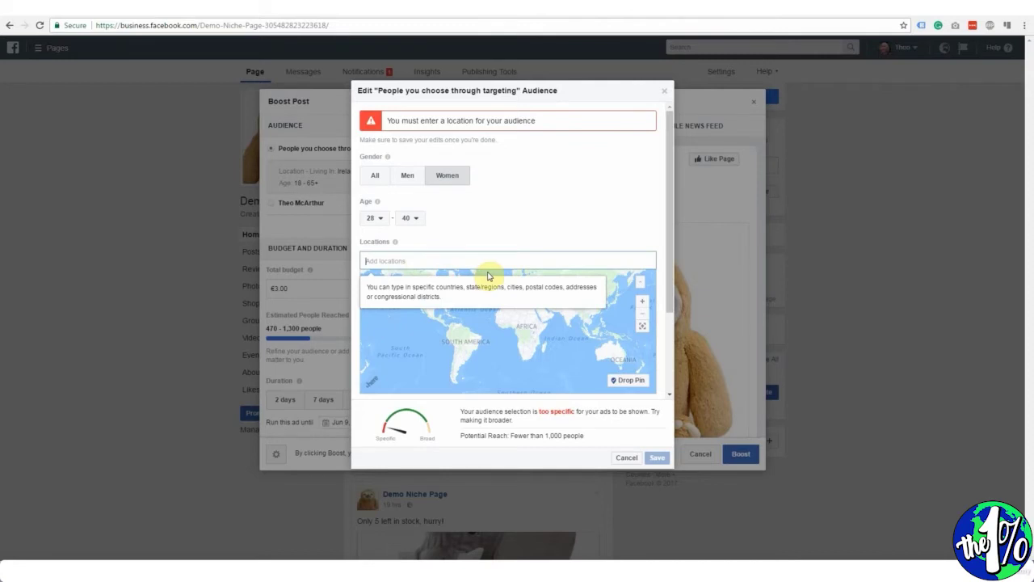
type("United")
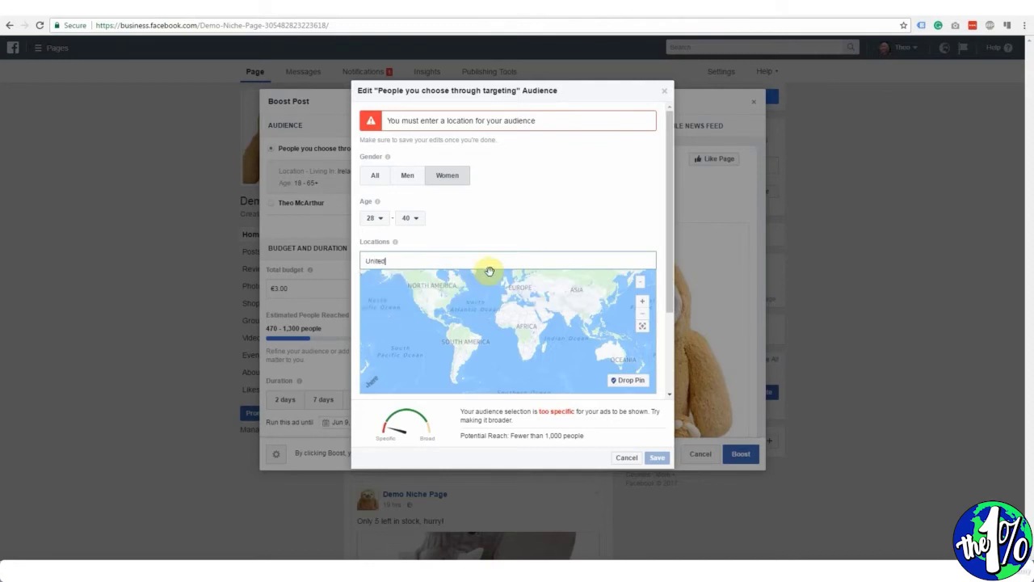
left_click(450, 297)
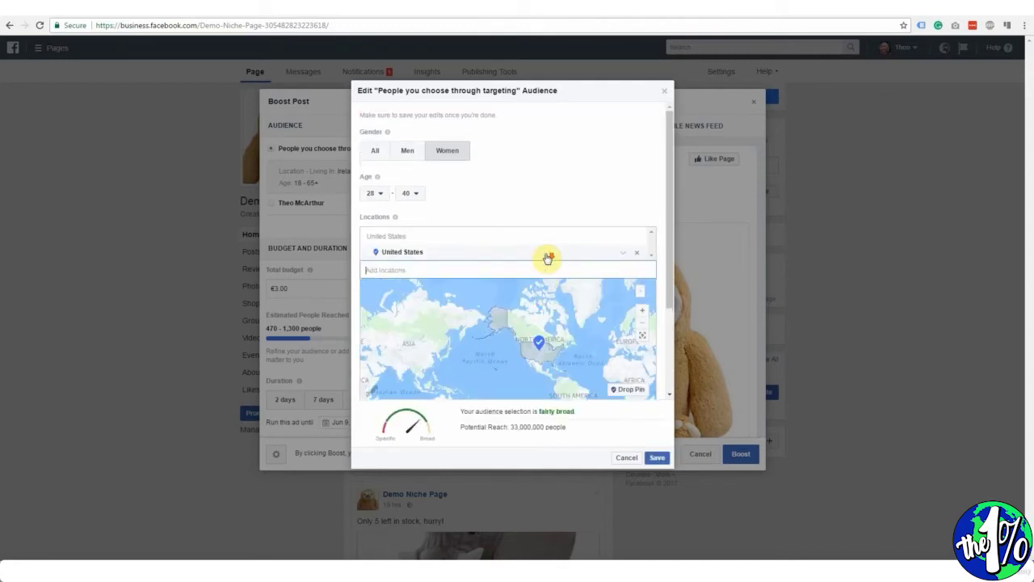
Step: Add the interest Parenting (magazine) to the audience's detailed targeting
scroll(548, 259, "down", 3)
scroll(548, 258, "down", 1)
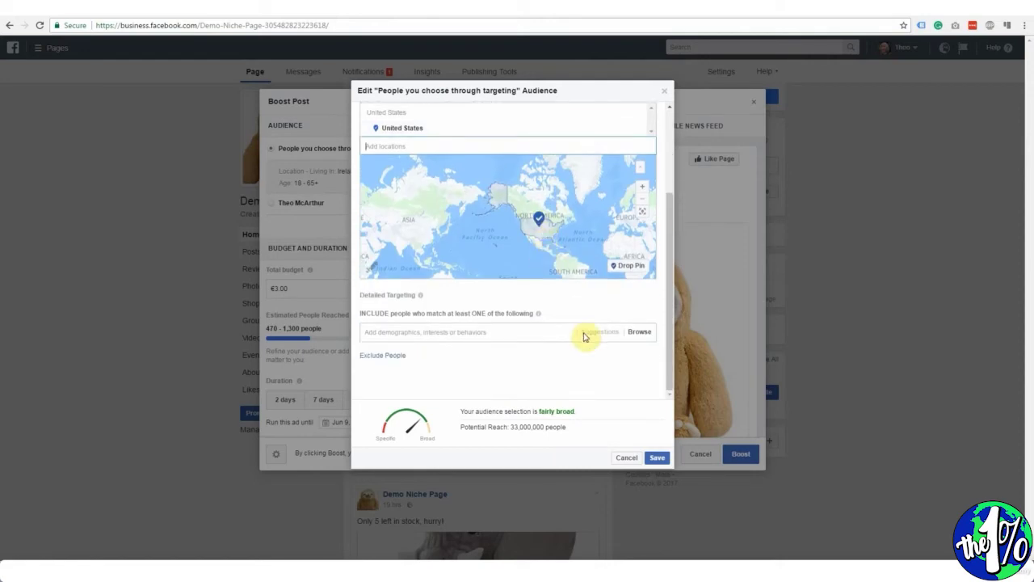
left_click(531, 331)
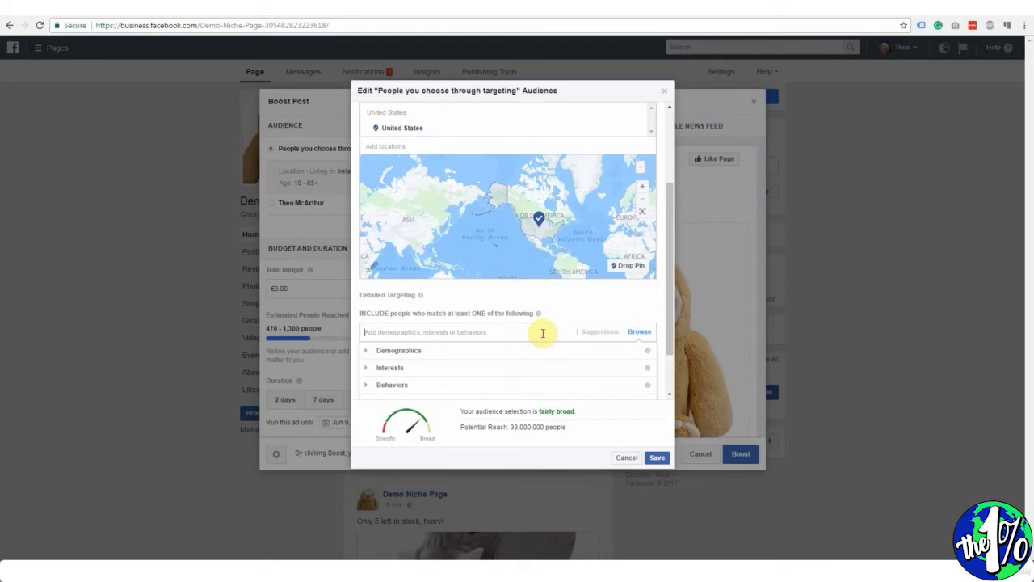
type("paren")
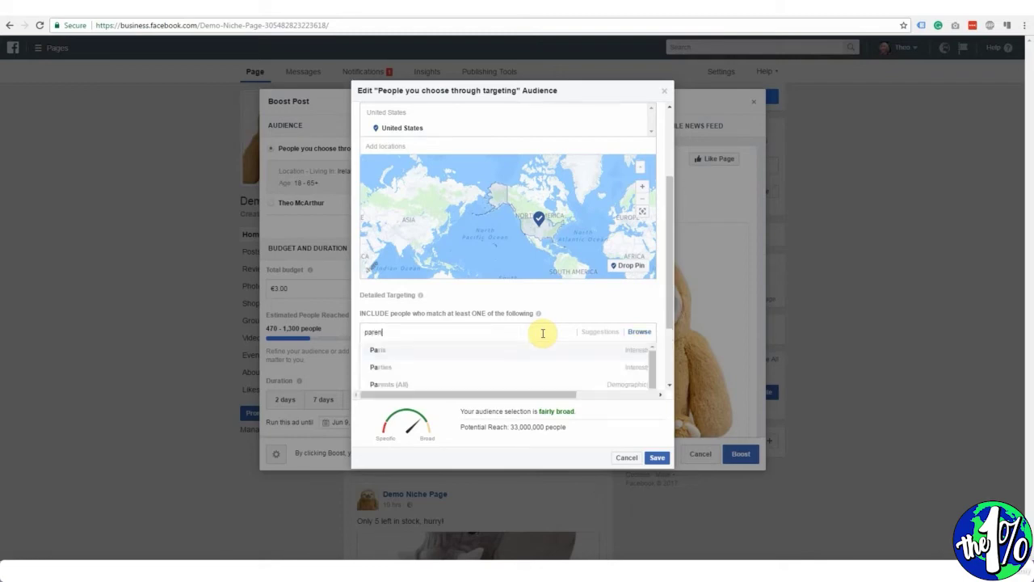
type("ting")
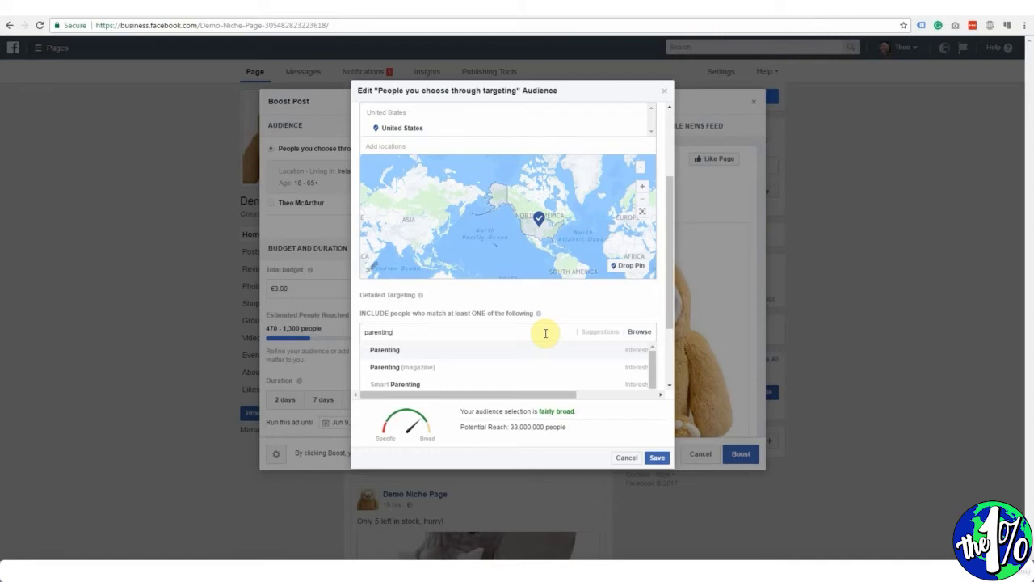
left_click(433, 368)
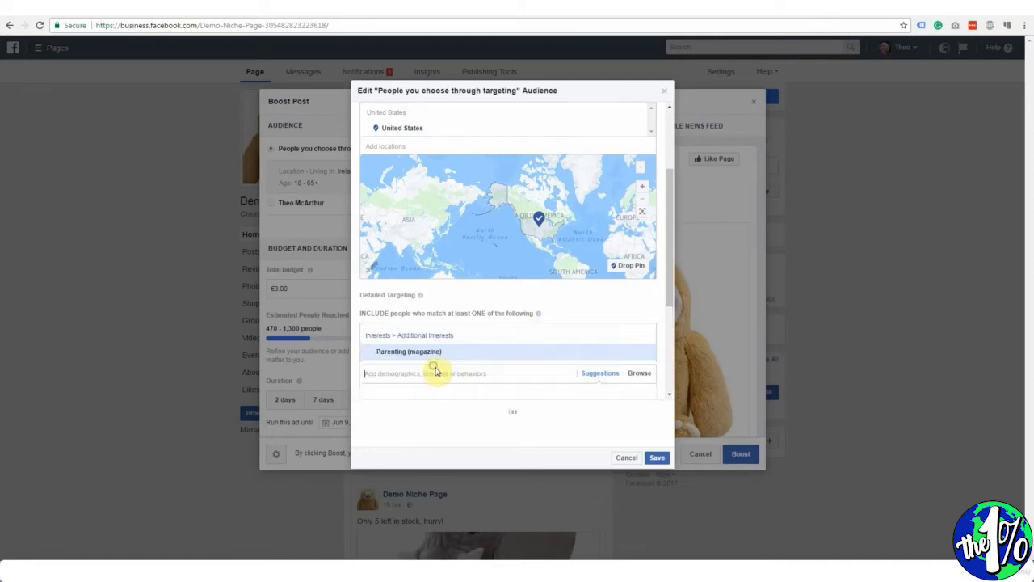
Step: Narrow the audience with an additional condition that people must also match
scroll(565, 374, "down", 1)
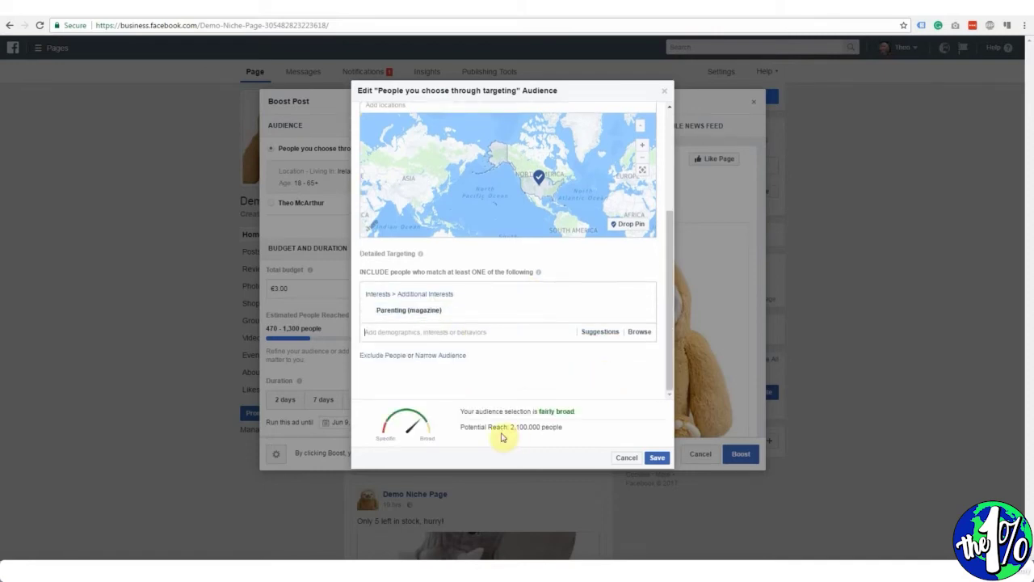
left_click(436, 355)
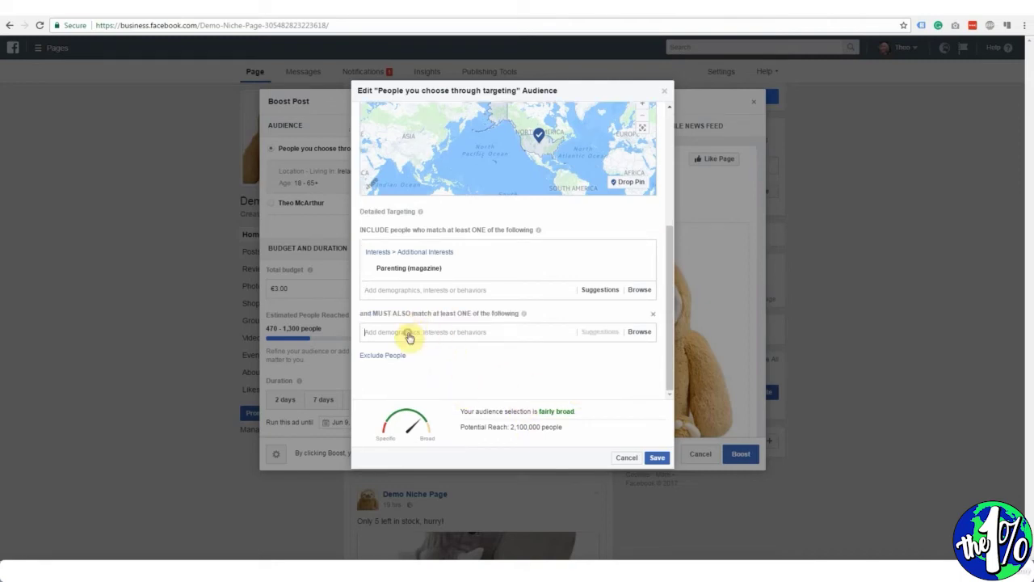
left_click(412, 331)
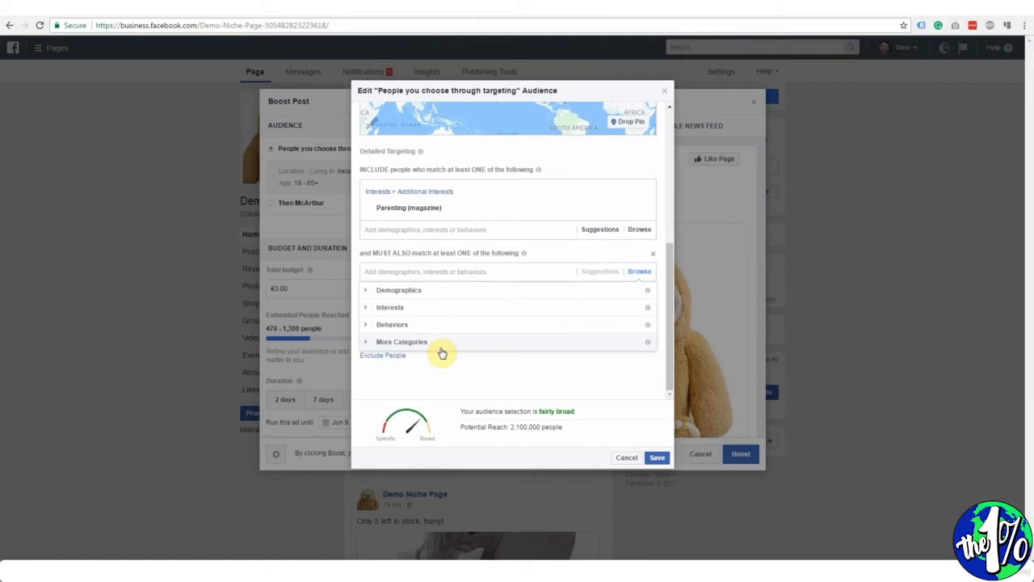
type("pre")
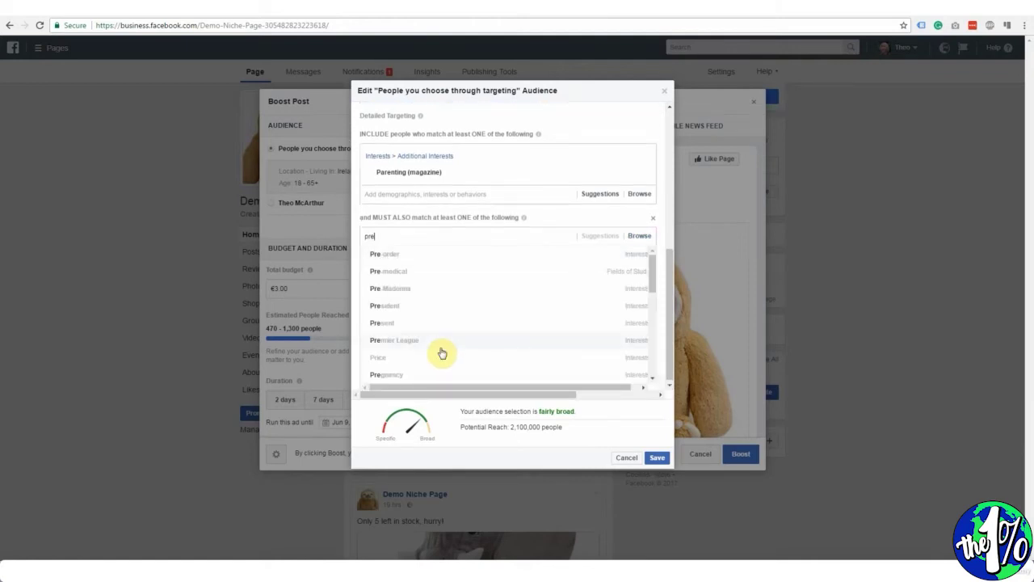
type("shc")
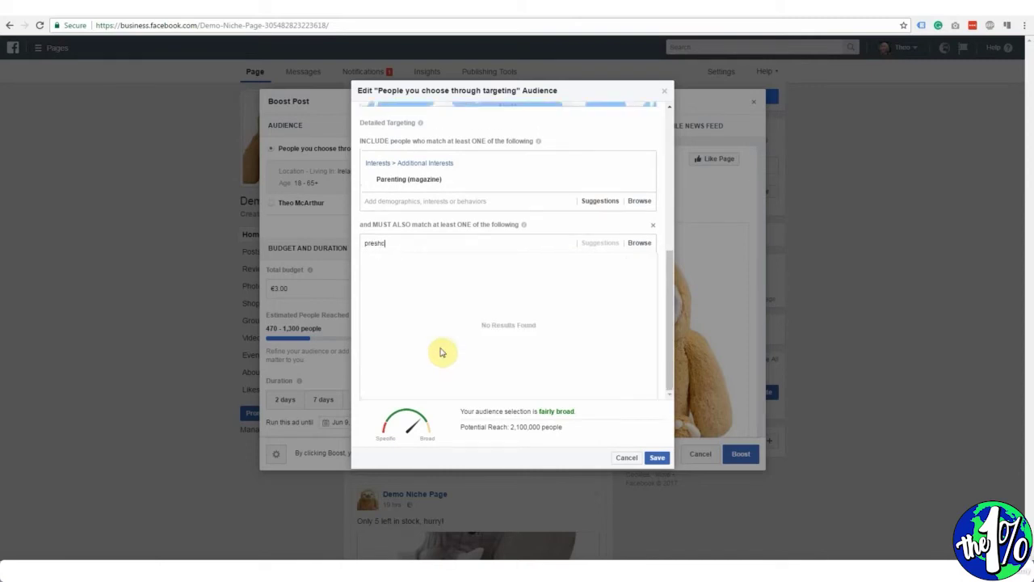
key("BackSpace")
key("BackSpace")
key("BackSpace")
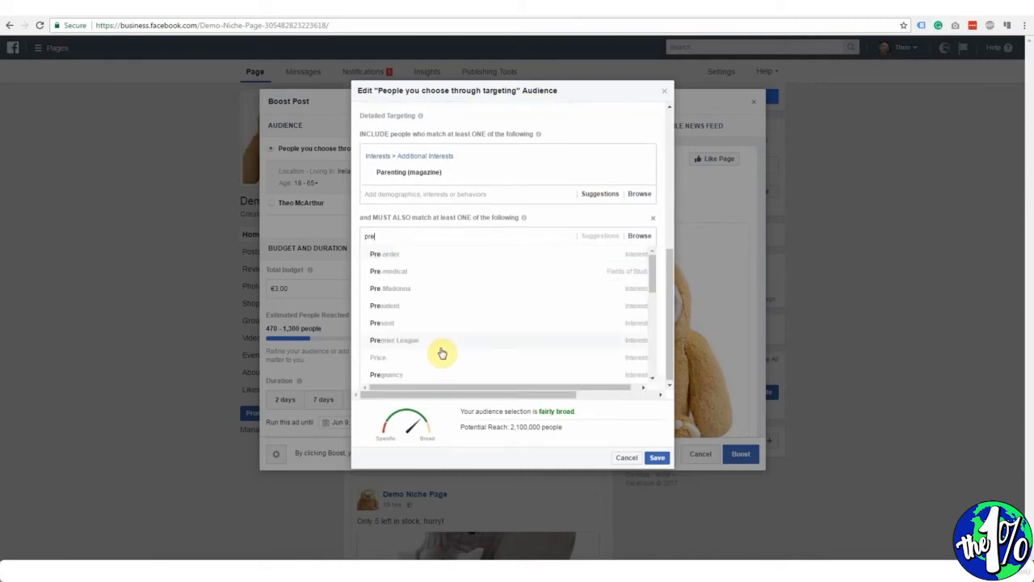
key("BackSpace")
key("BackSpace")
key("BackSpace")
Step: Search for "disney" and add the interest Walt Disney World to the must-also-match condition
type("disney")
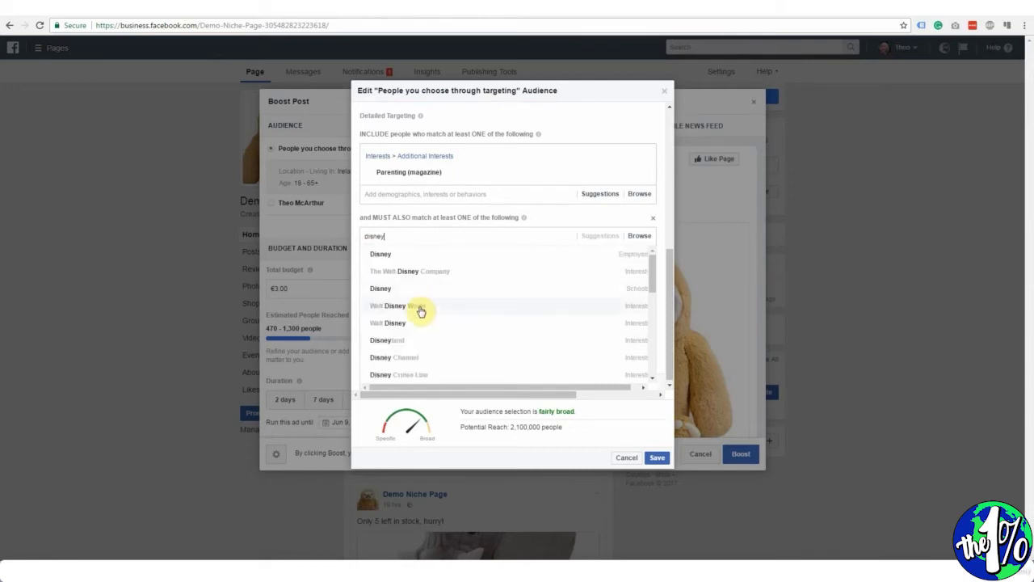
left_click(420, 311)
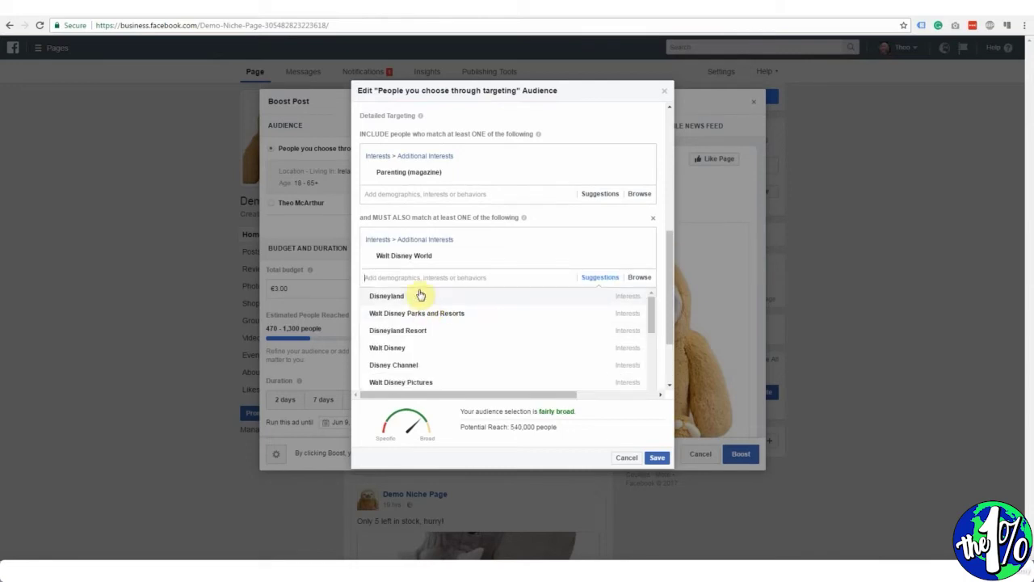
mouse_move(421, 269)
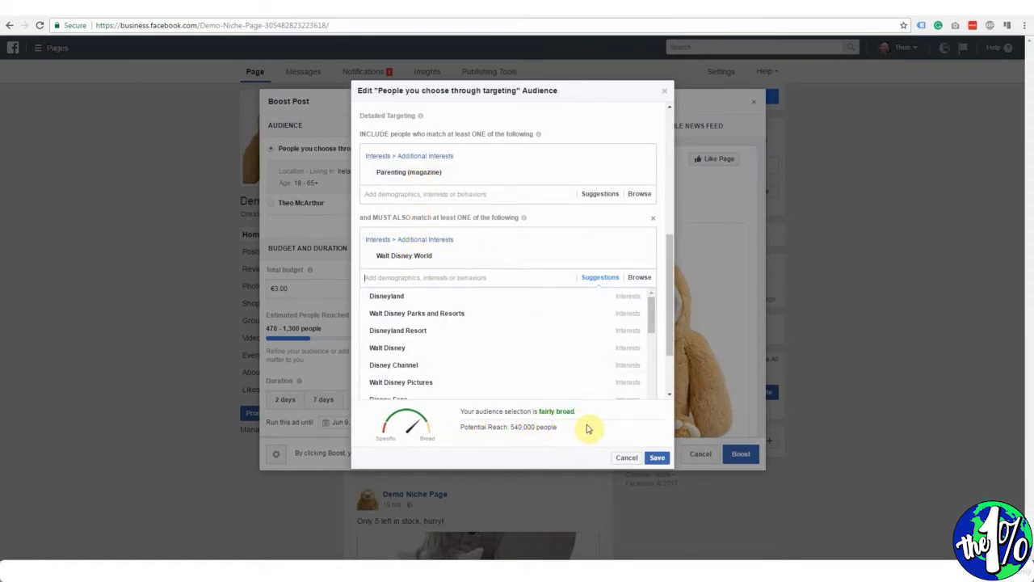
Step: Narrow the audience further with another, empty must-also-match condition and save the audience
left_click_drag(669, 345, 670, 379)
left_click(617, 397)
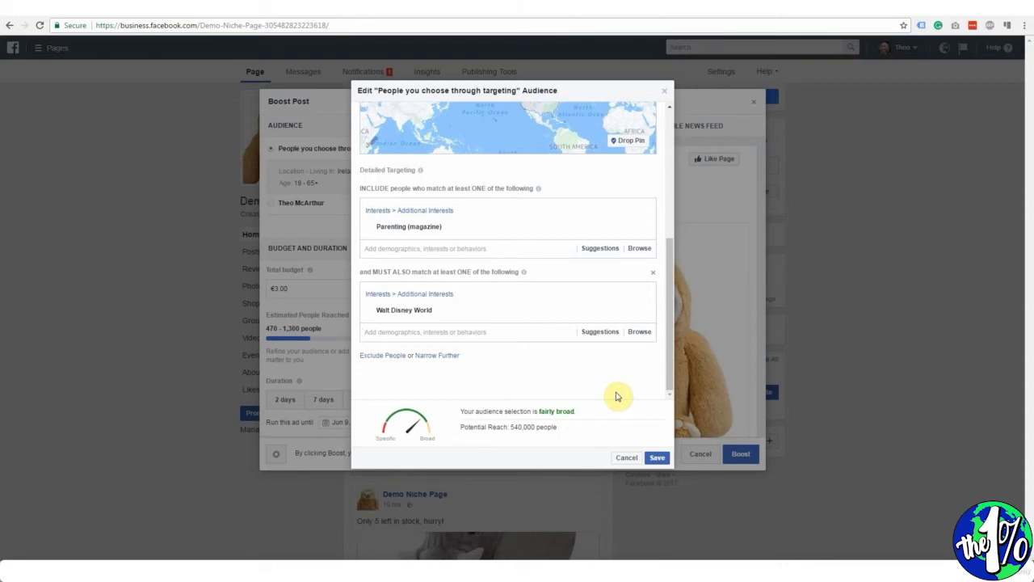
left_click(448, 356)
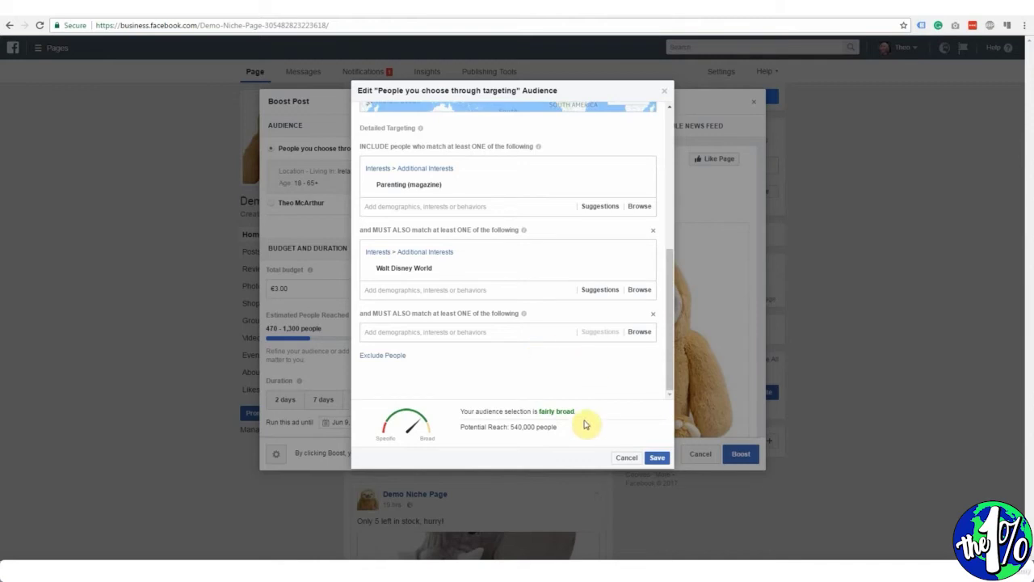
left_click(651, 458)
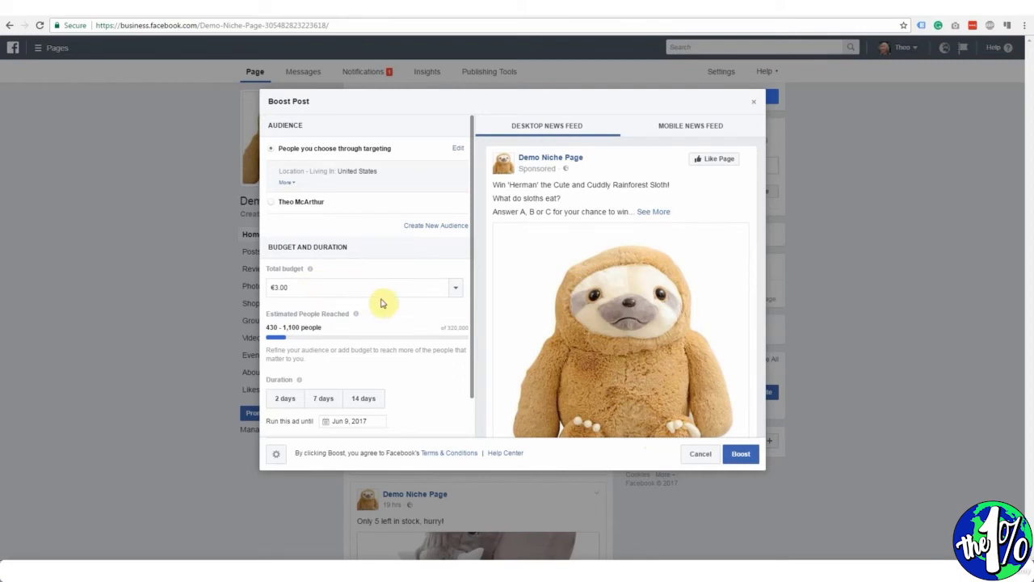
Step: Set the boost's total budget to the preset €9.00
left_click(455, 289)
left_click(455, 290)
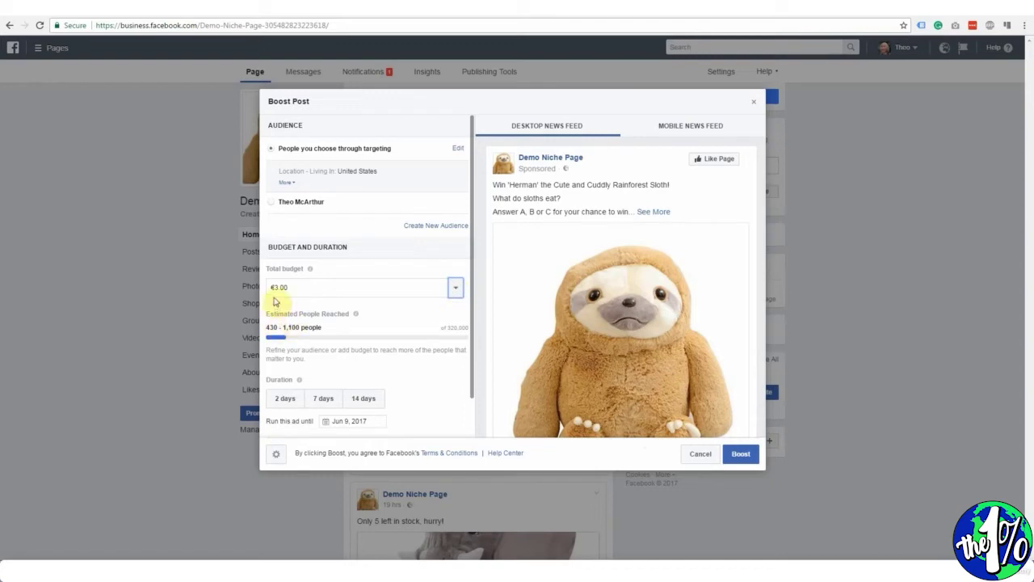
left_click(456, 288)
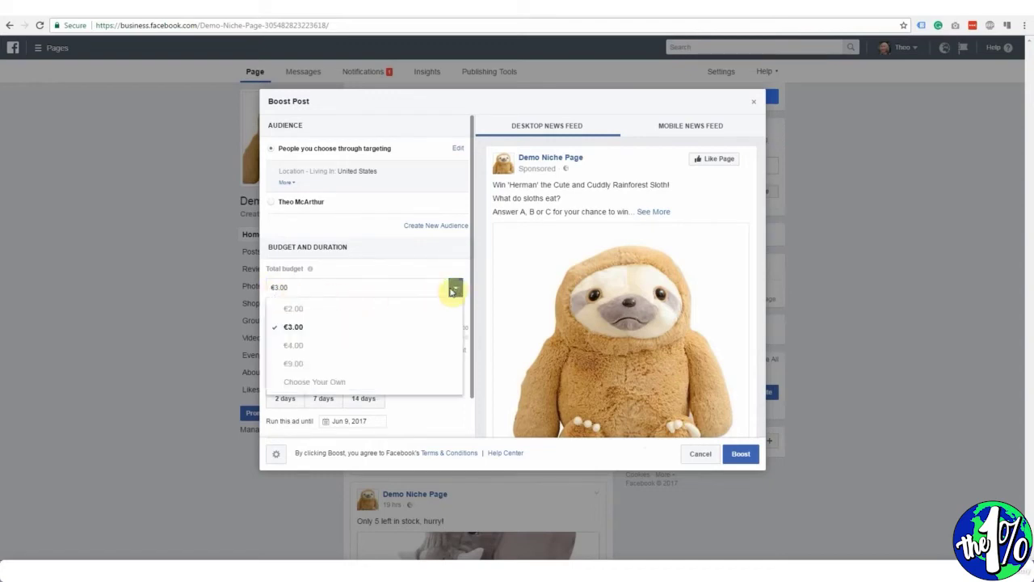
left_click(298, 362)
Step: Choose a custom total budget for the boost and set it to 20
left_click(455, 289)
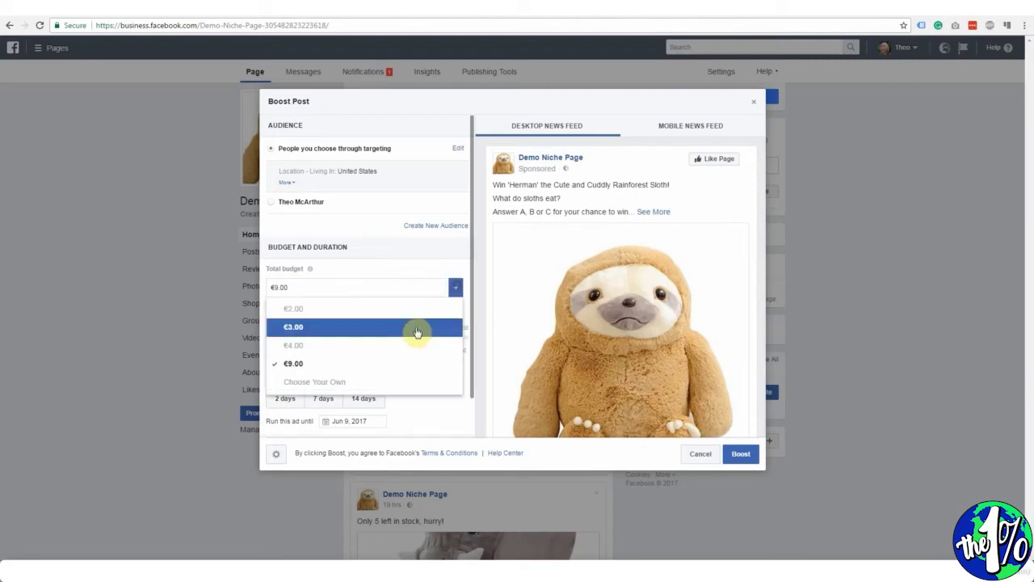
left_click(339, 383)
type("20")
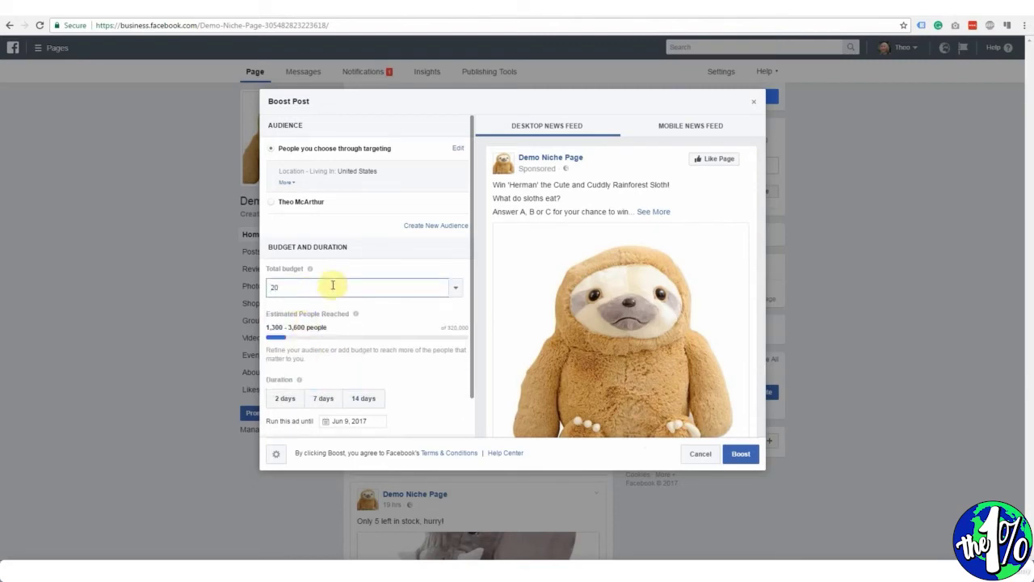
Step: Apply the €20.00 total budget and set the boost's duration to 7 days
left_click(358, 251)
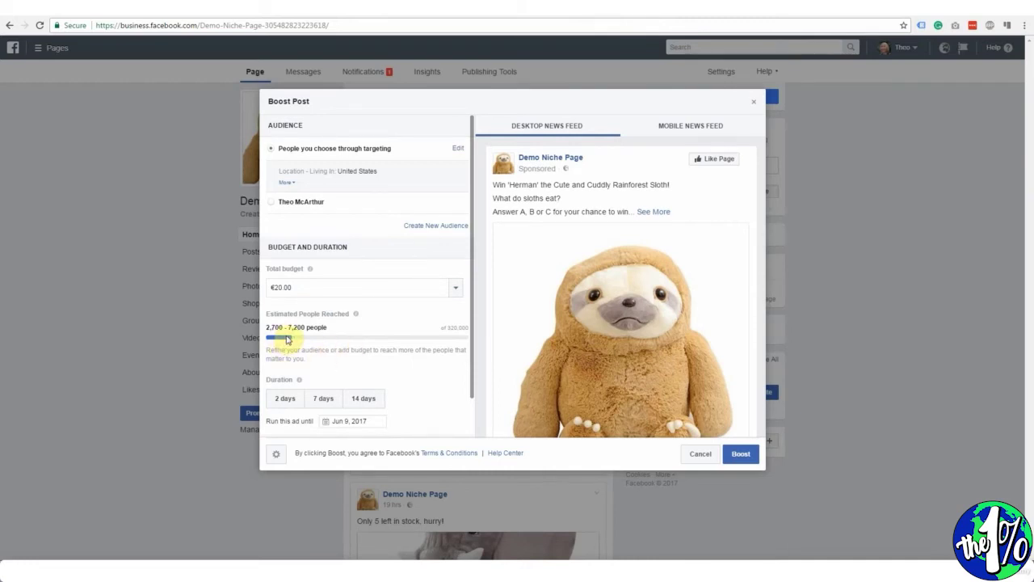
left_click(324, 400)
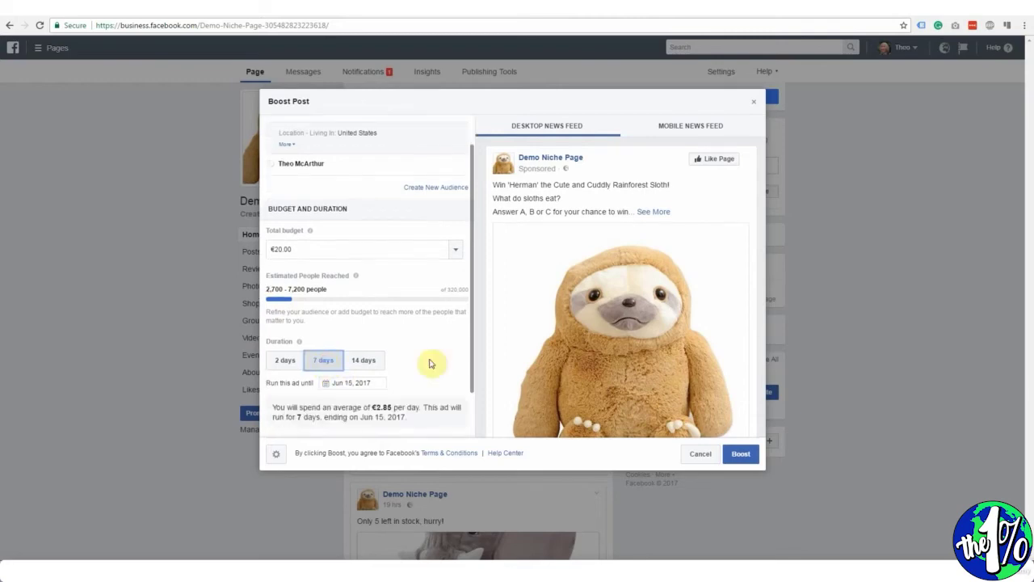
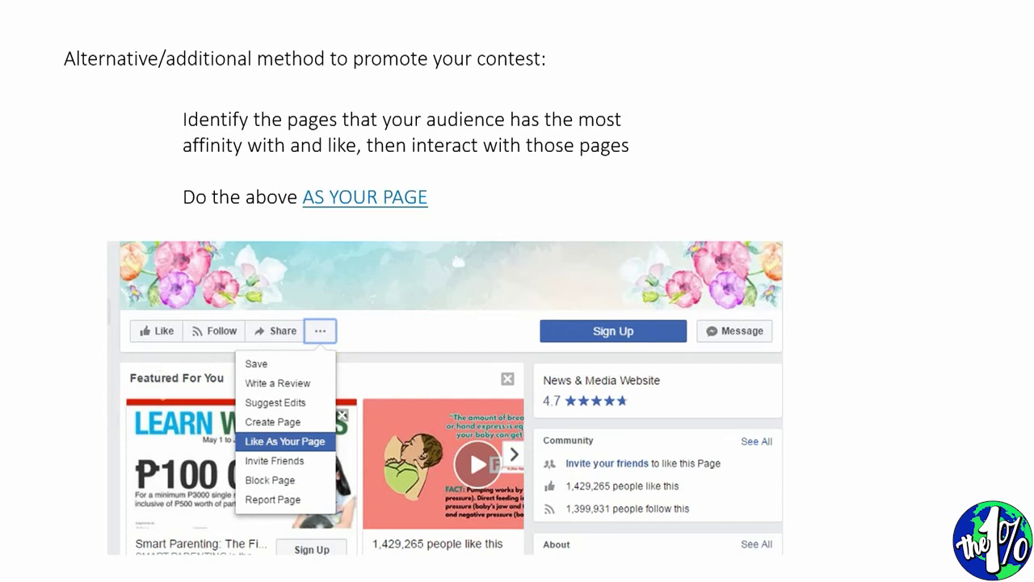
key("Right")
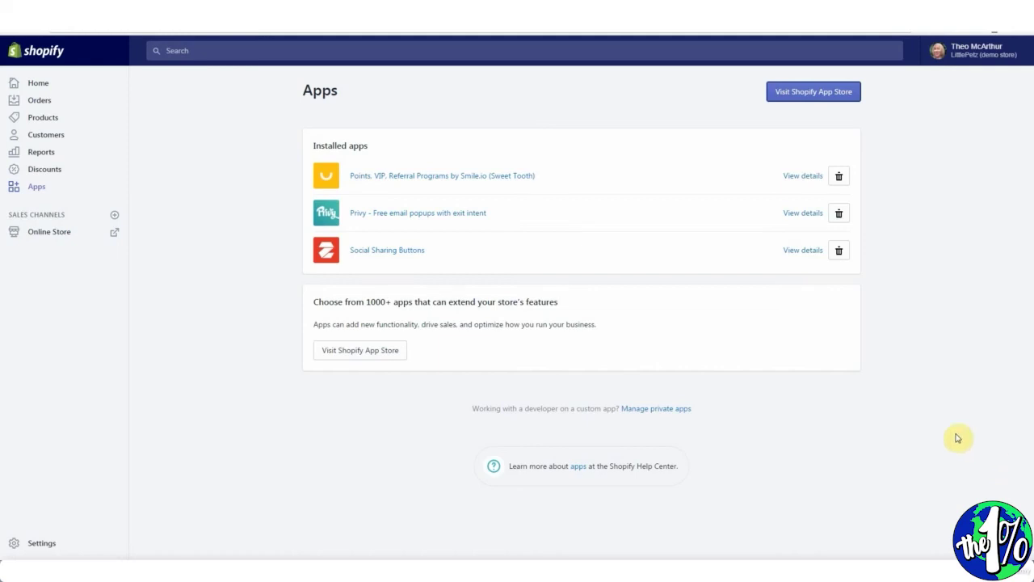
Step: Open the Social Sharing Buttons app from Shopify's installed apps, enable the Pinterest share button and save
left_click(385, 253)
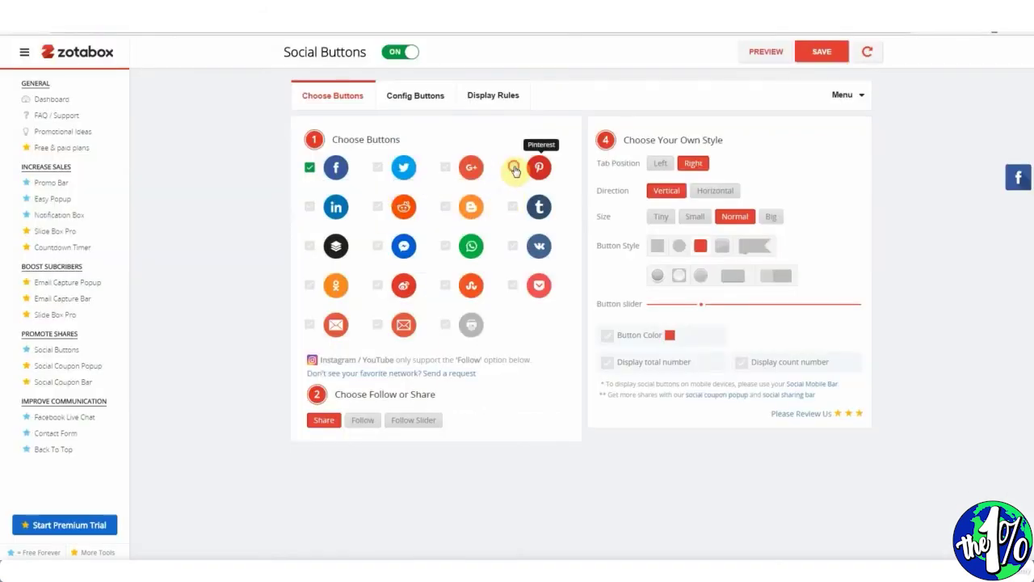
left_click(514, 168)
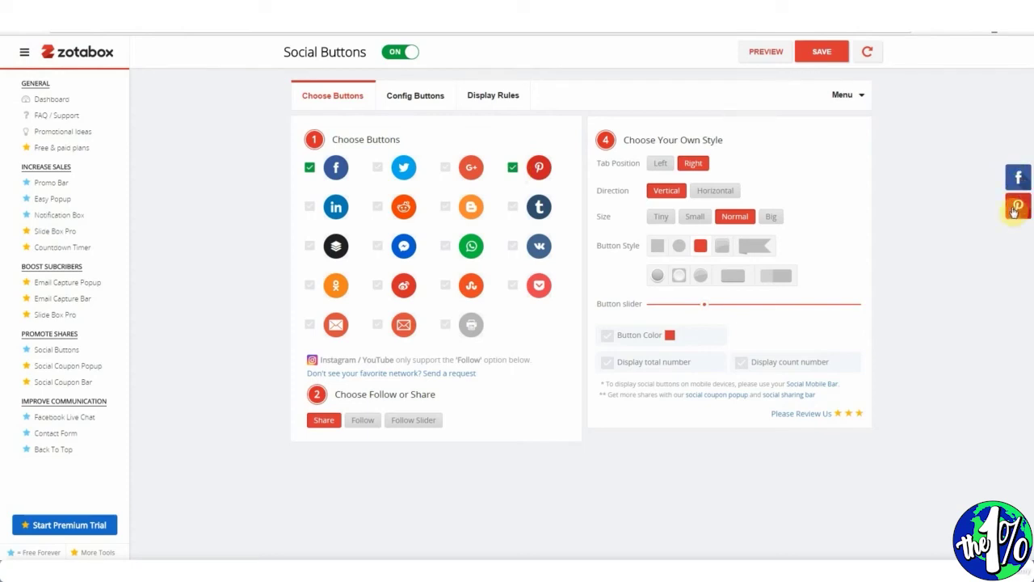
left_click(821, 51)
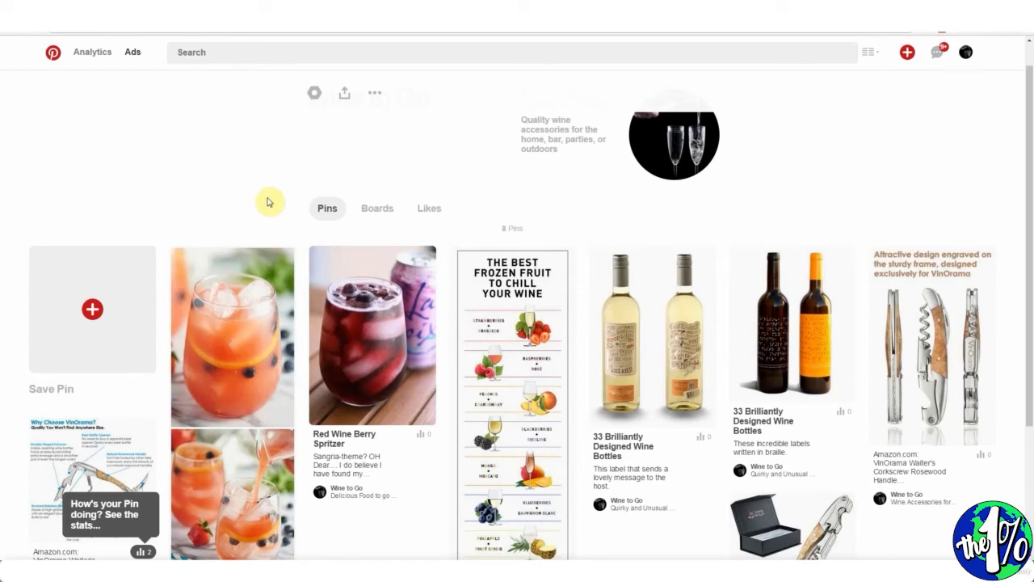
Step: On Pinterest, show the Wine to Go profile's boards and run the recent search "wine"
left_click(377, 212)
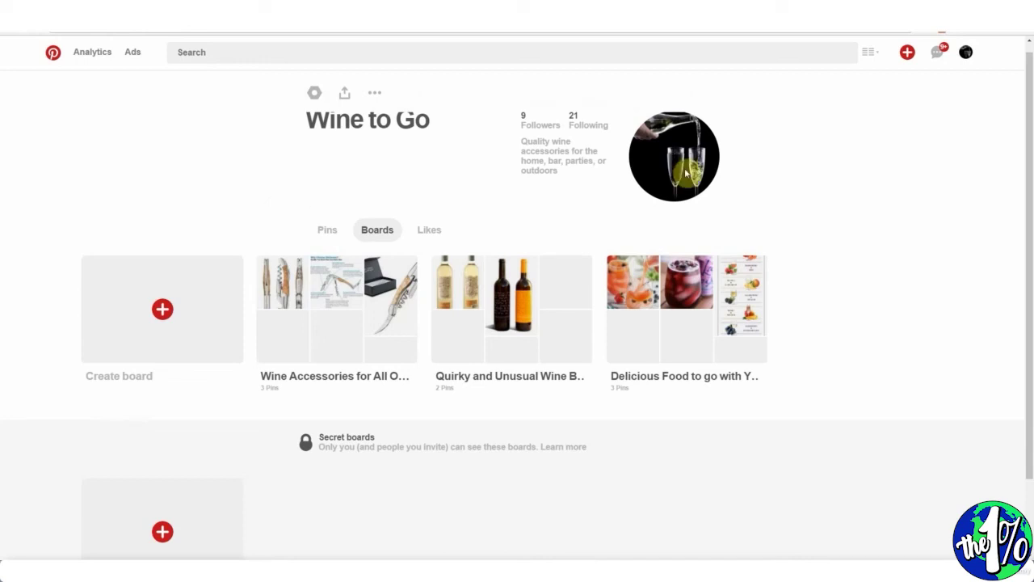
left_click(243, 52)
left_click(385, 132)
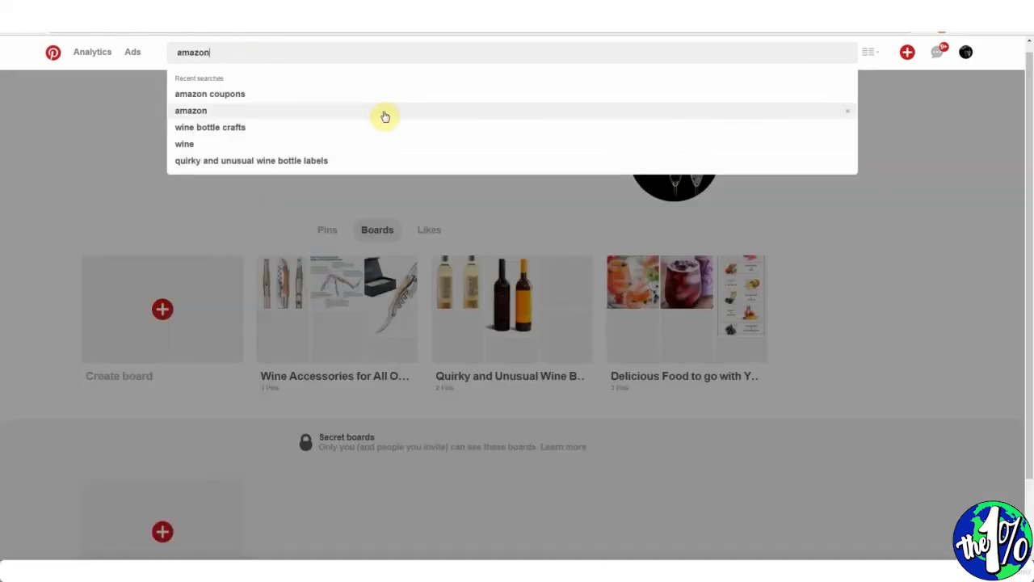
left_click(335, 149)
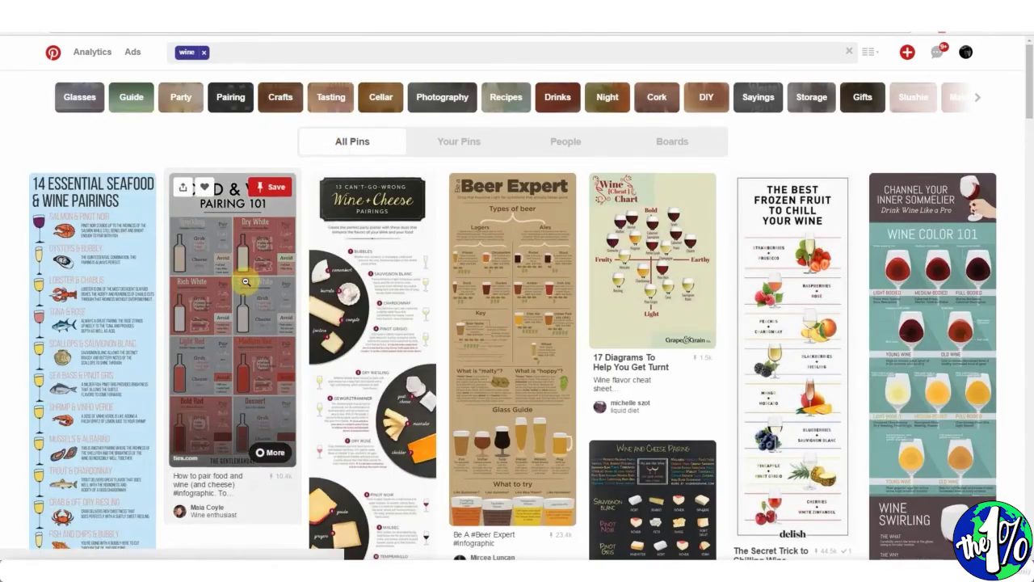
Step: Save the Food & Wine Pairing 101 pin to a new, non-secret board named Types of Wine and close the pin
left_click(247, 279)
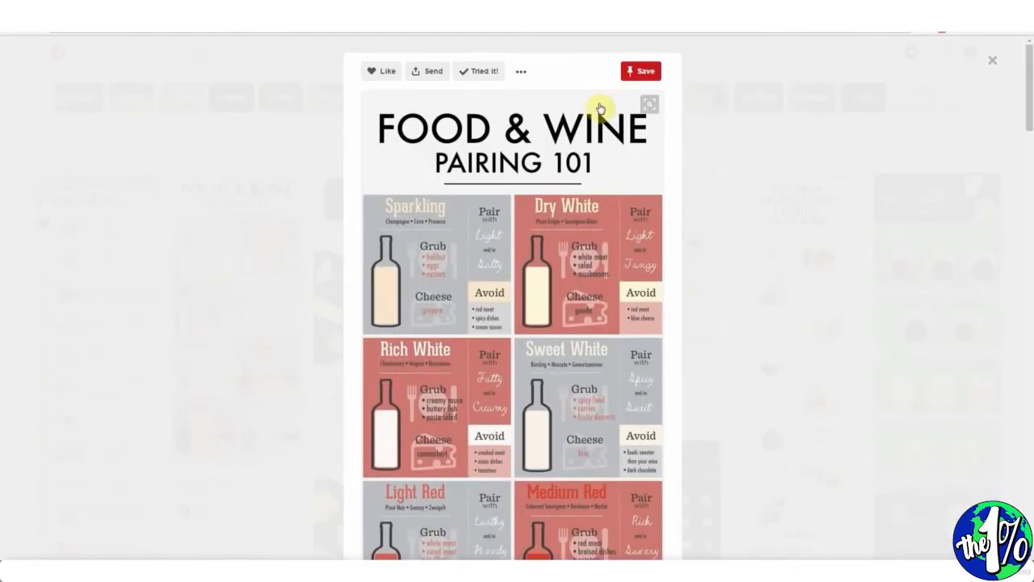
left_click(642, 73)
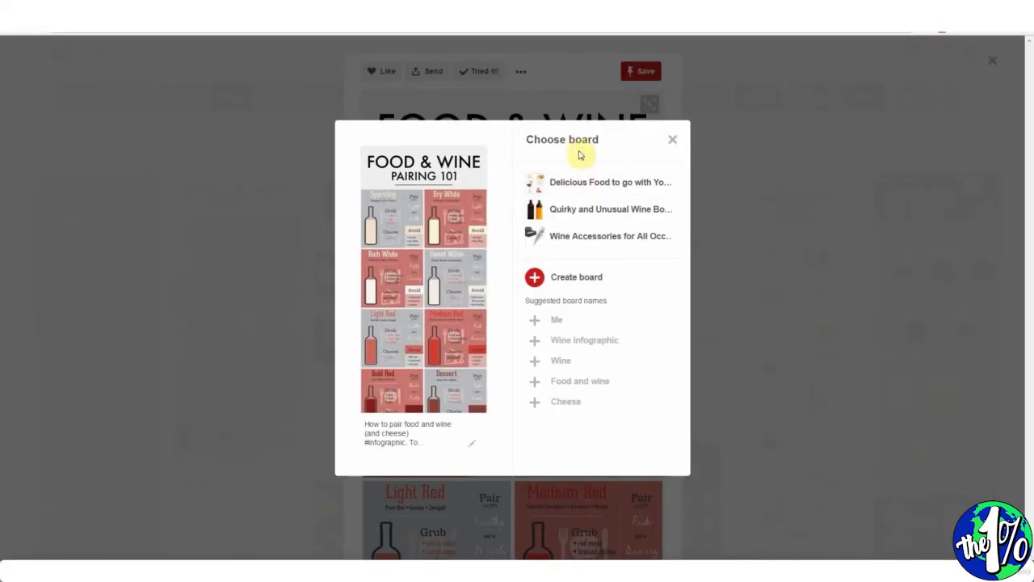
mouse_move(568, 225)
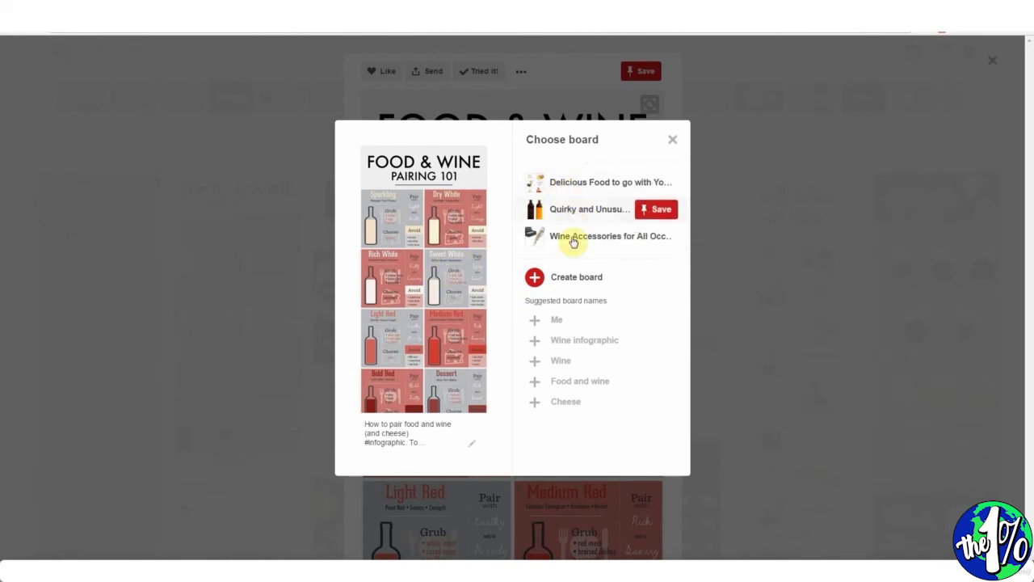
left_click(532, 279)
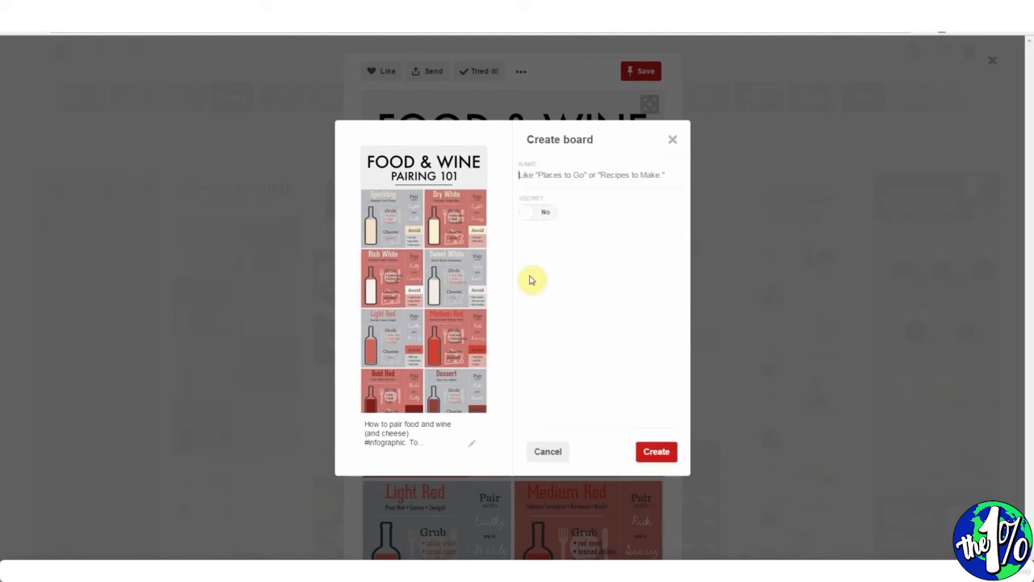
type("Types of Wine")
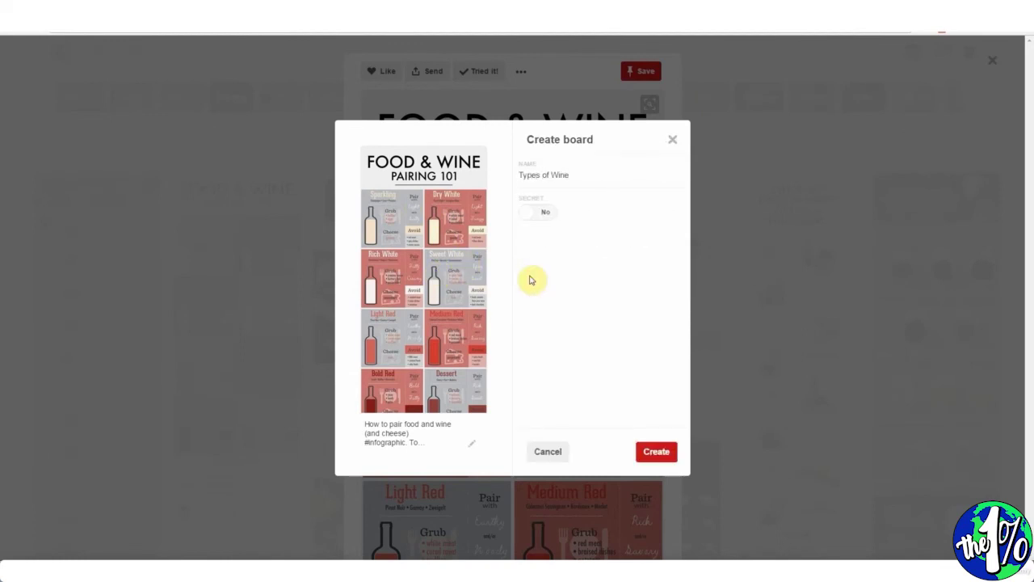
left_click(653, 452)
scroll(750, 362, "down", 2)
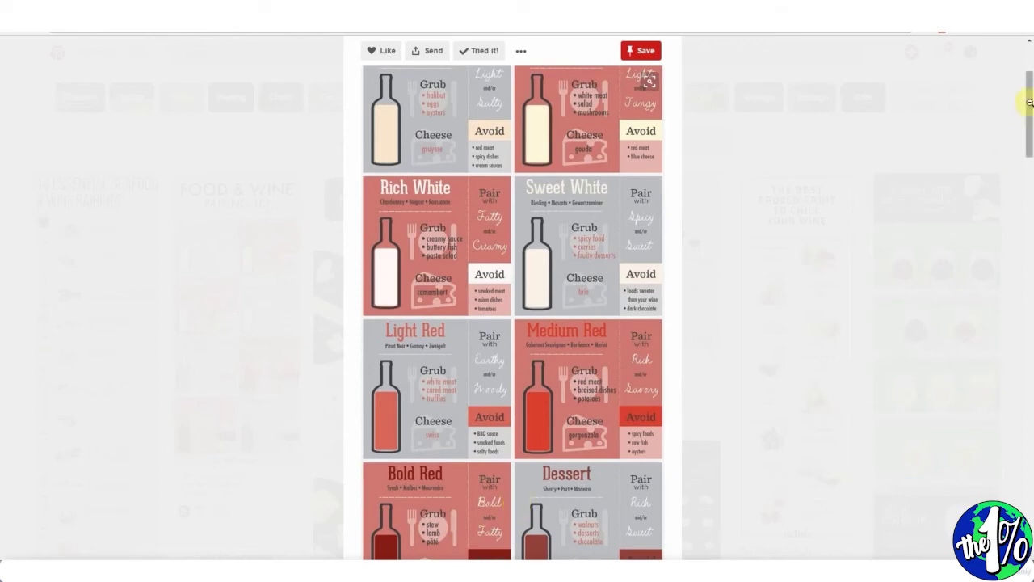
left_click_drag(1029, 106, 1029, 72)
left_click(989, 64)
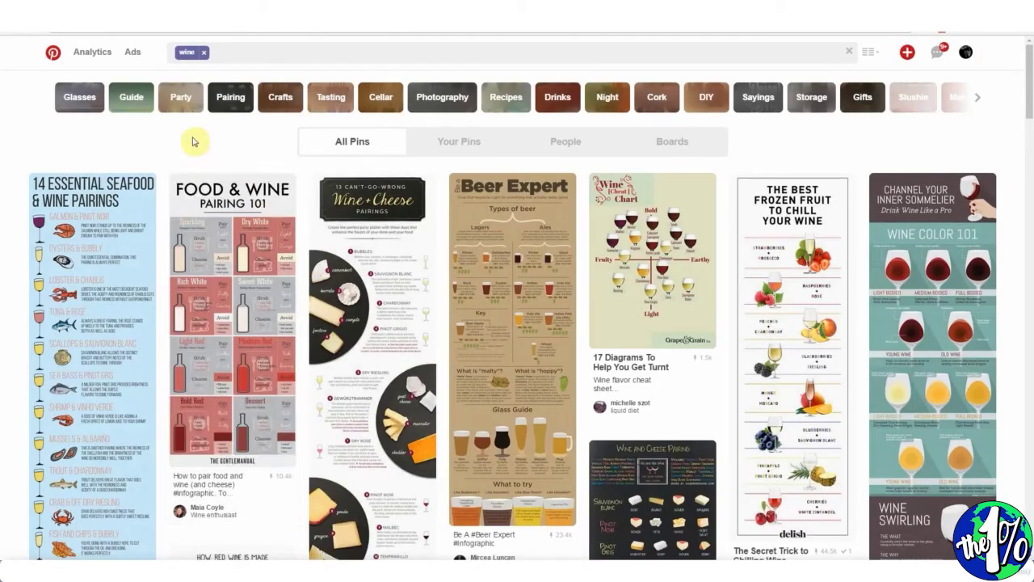
Step: Browse the pins in the wine search results for popular content ideas
scroll(1002, 279, "down", 10)
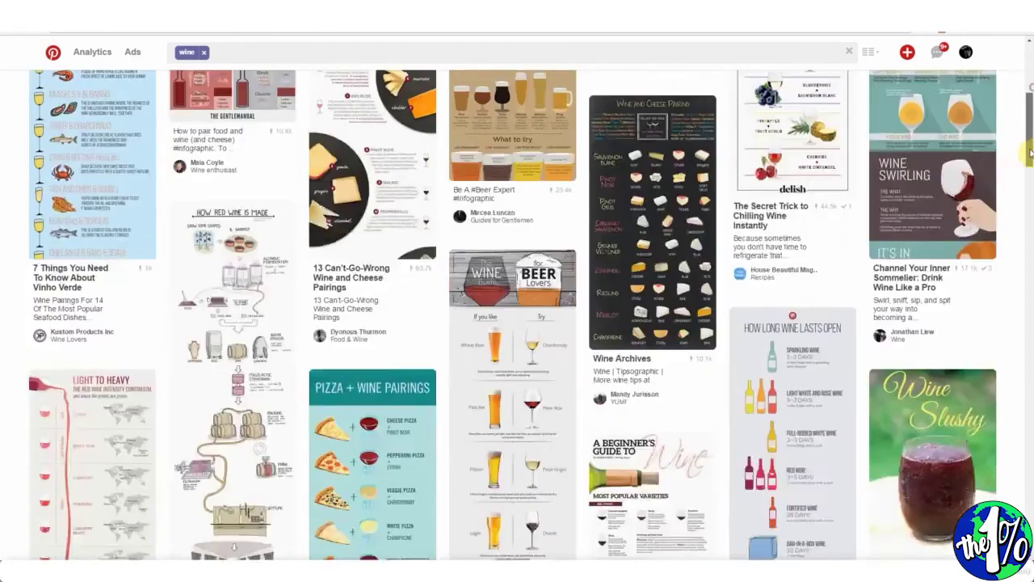
scroll(1002, 278, "down", 1)
scroll(1000, 284, "up", 1)
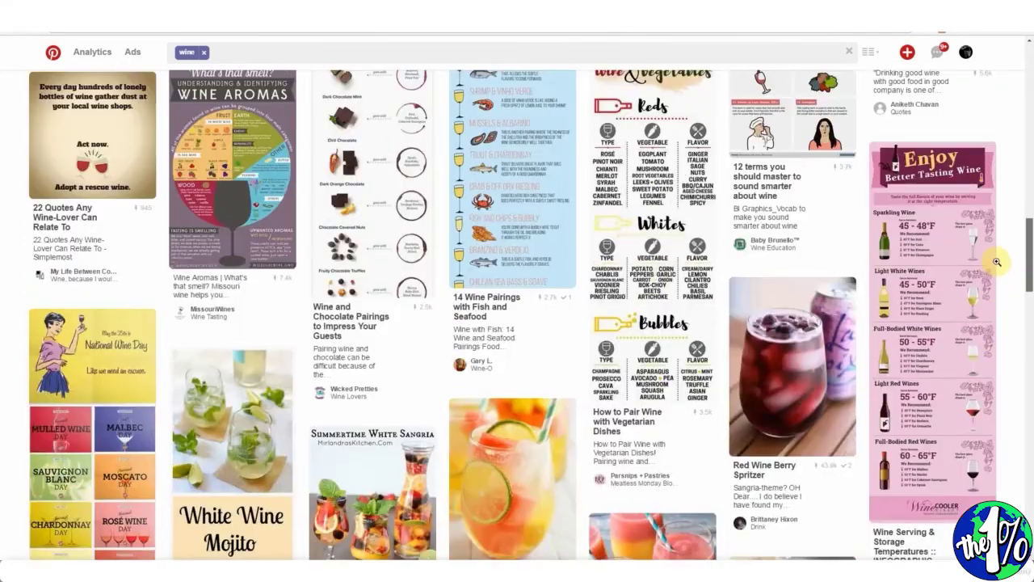
scroll(1000, 284, "down", 5)
scroll(988, 315, "up", 1)
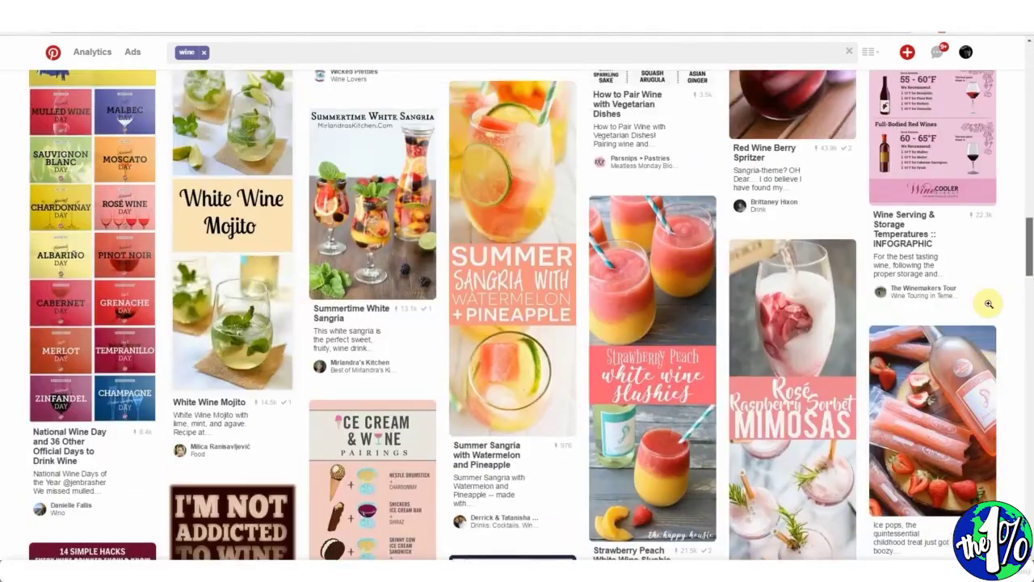
scroll(988, 304, "up", 1)
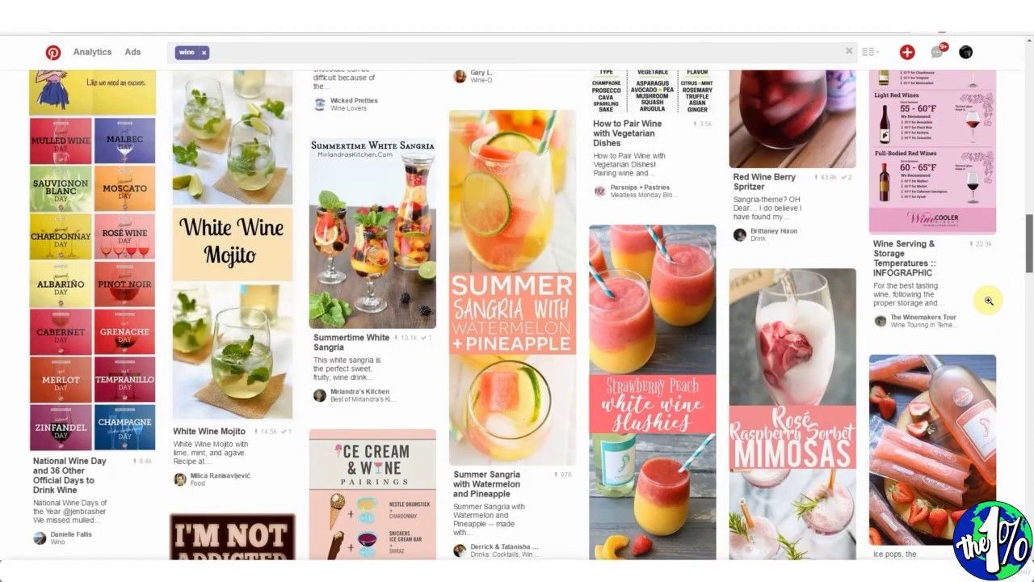
scroll(989, 300, "up", 10)
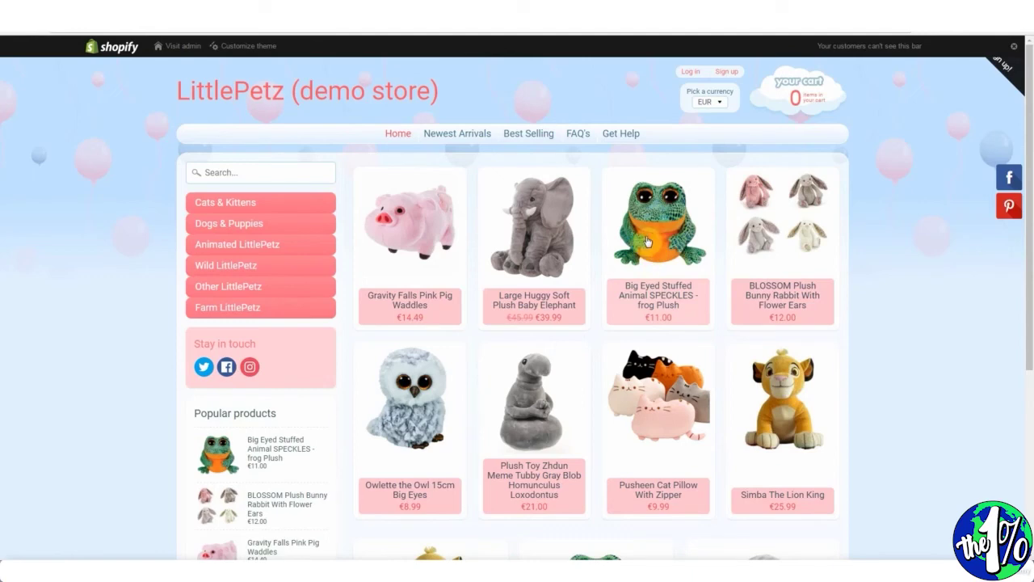
Step: Open the Simba The Lion King product in the LittlePetz store and preview the board choices for pinning its 160x160 image
left_click(777, 413)
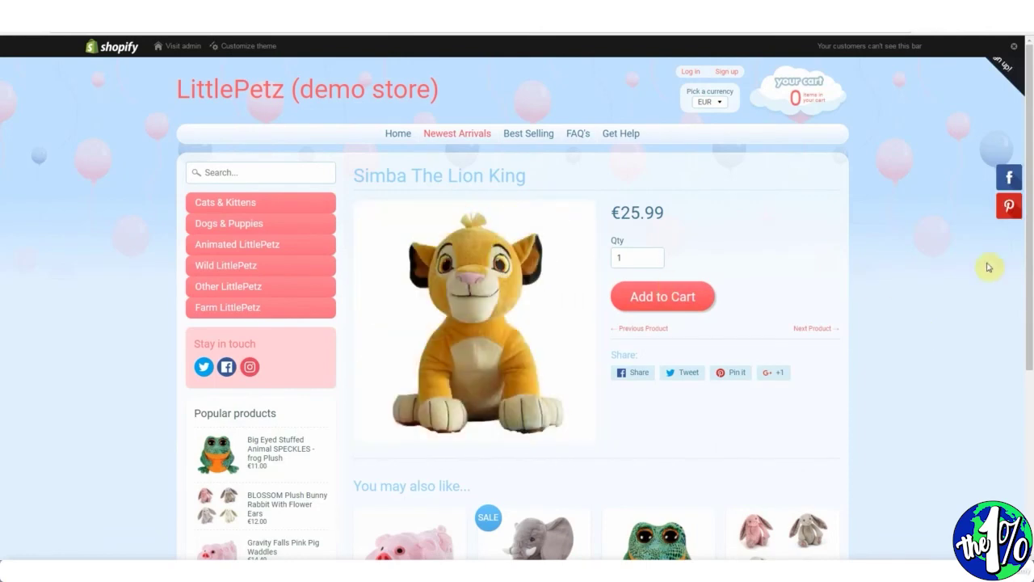
left_click(1008, 206)
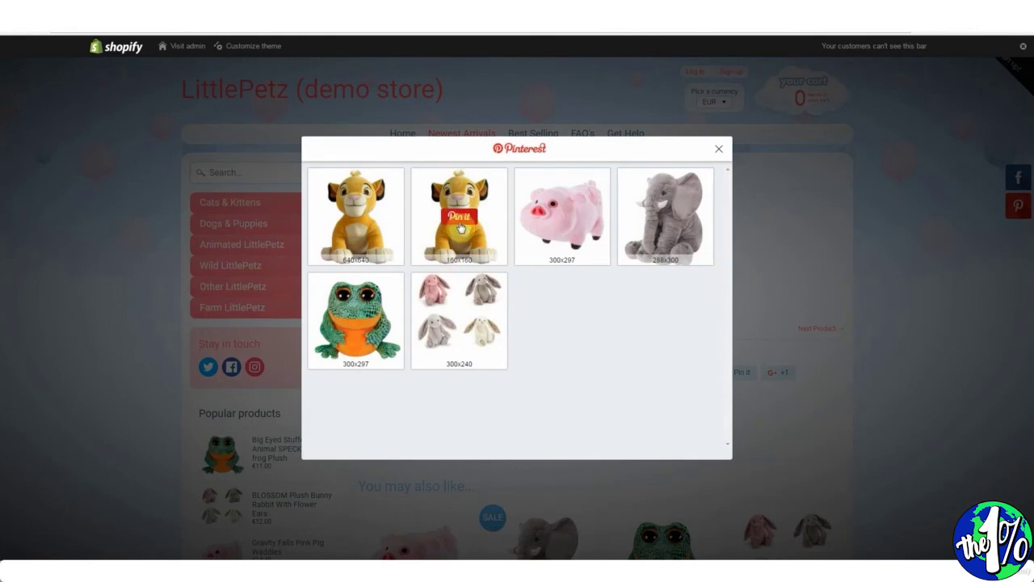
left_click(459, 218)
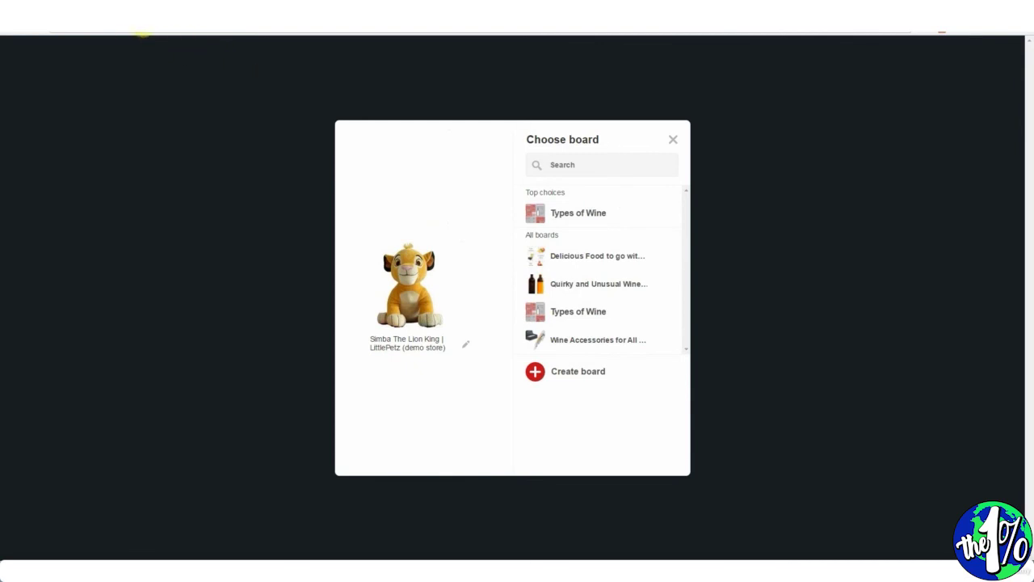
key("Escape")
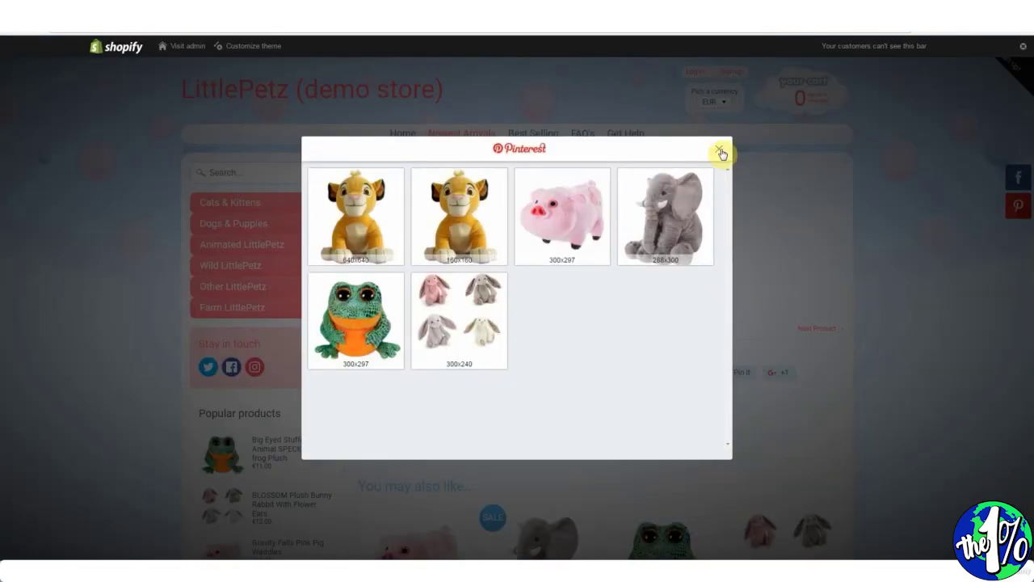
left_click(720, 152)
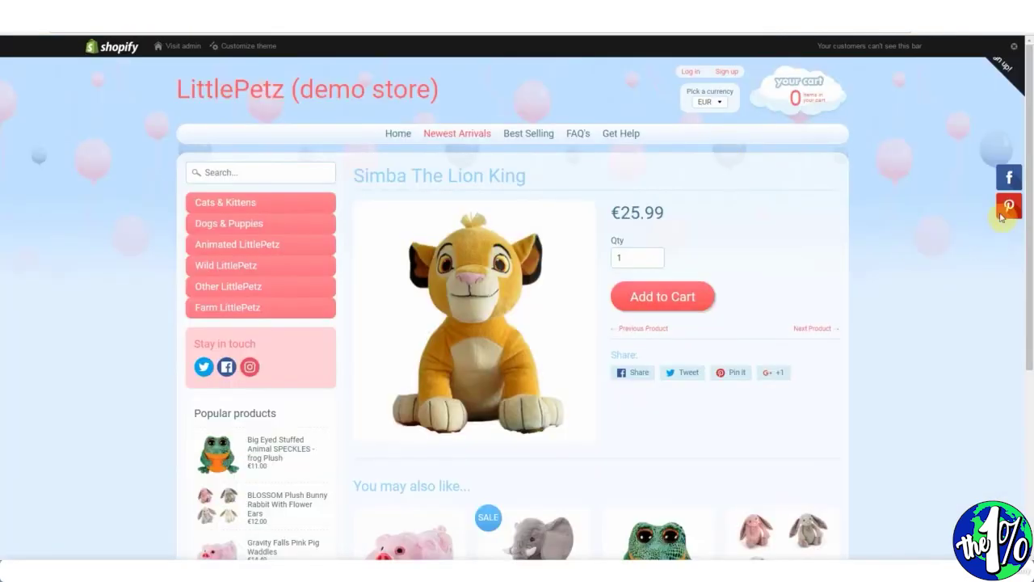
Step: Start pinning the 160x160 Simba image, replace the store name in its description with "30% off while stocks last", and close without saving
left_click(1007, 210)
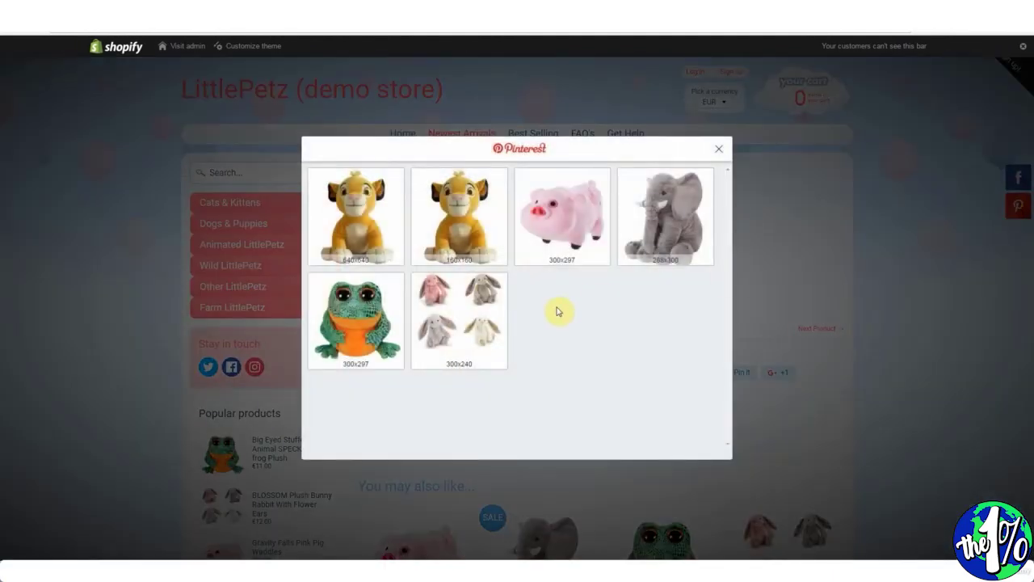
left_click(453, 223)
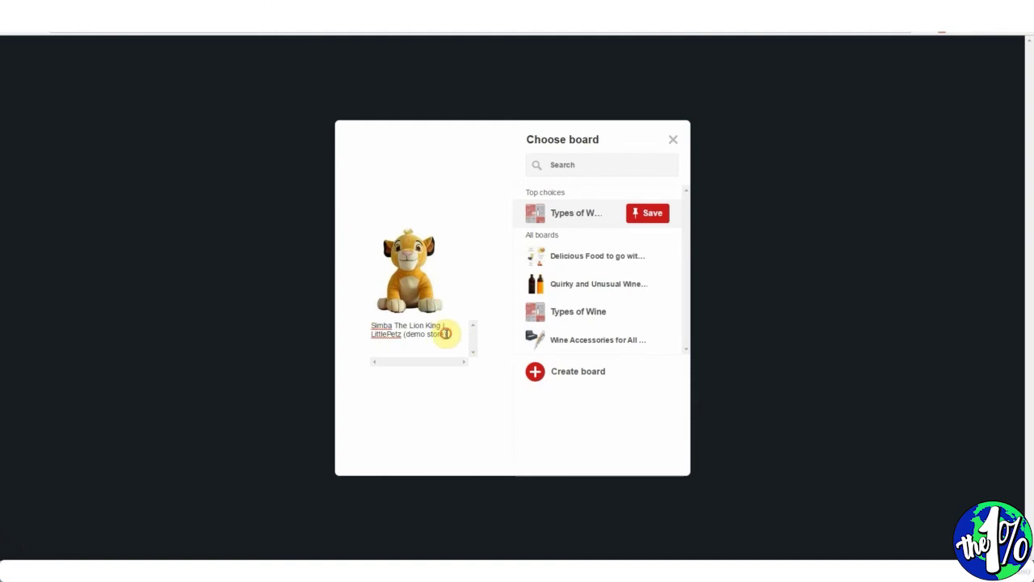
left_click_drag(446, 333, 369, 335)
key("BackSpace")
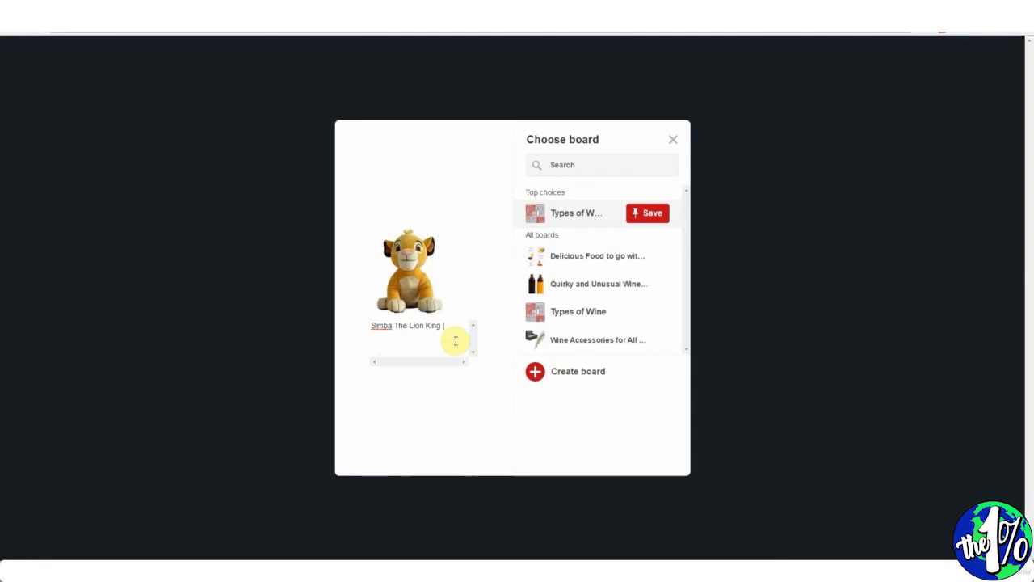
type("30% off while stocks last")
left_click(675, 142)
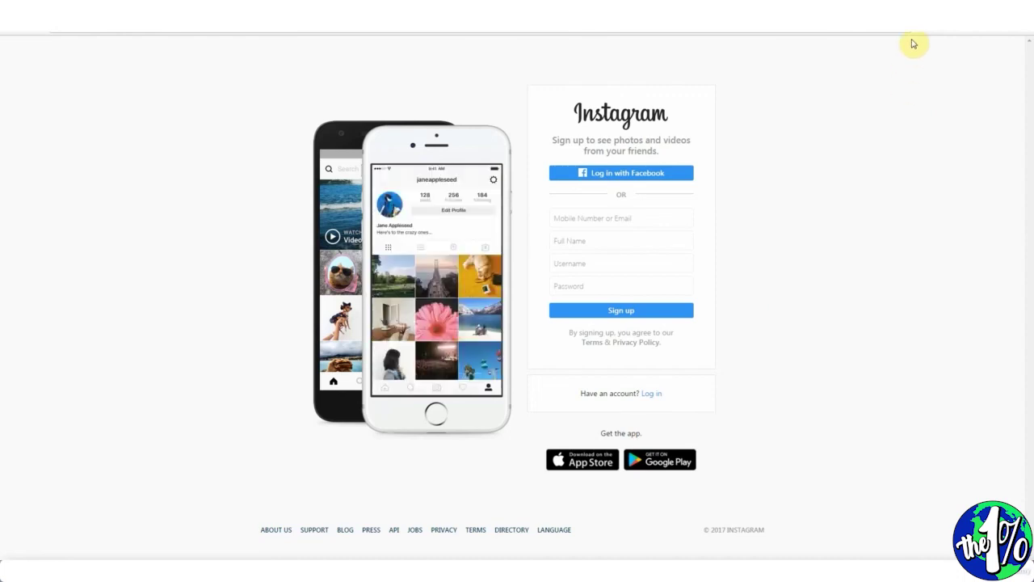
Step: Leave the Instagram sign-up page and examine the wikiHow article on posting photos on Instagram
left_click(918, 10)
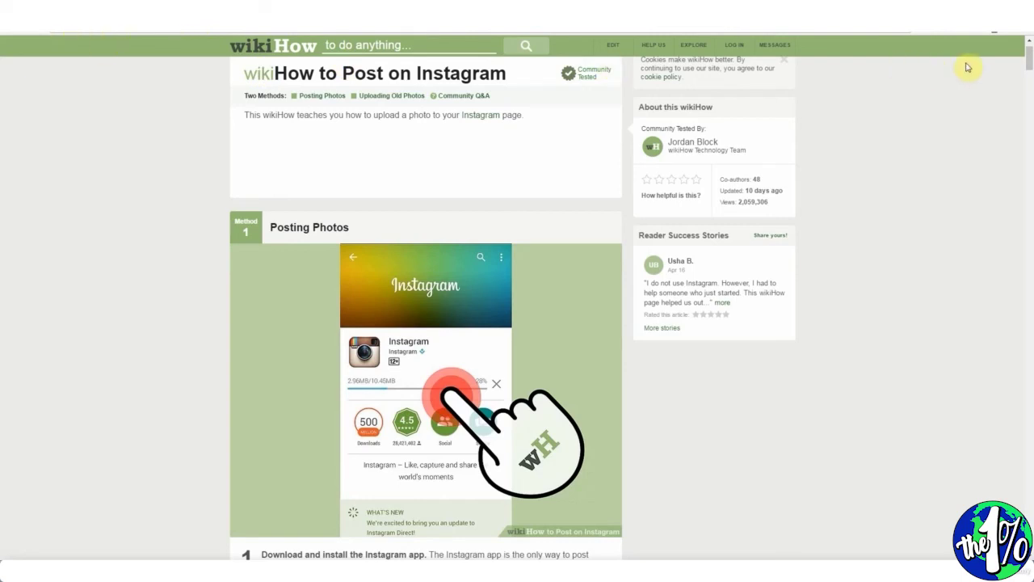
left_click_drag(1030, 55, 1030, 60)
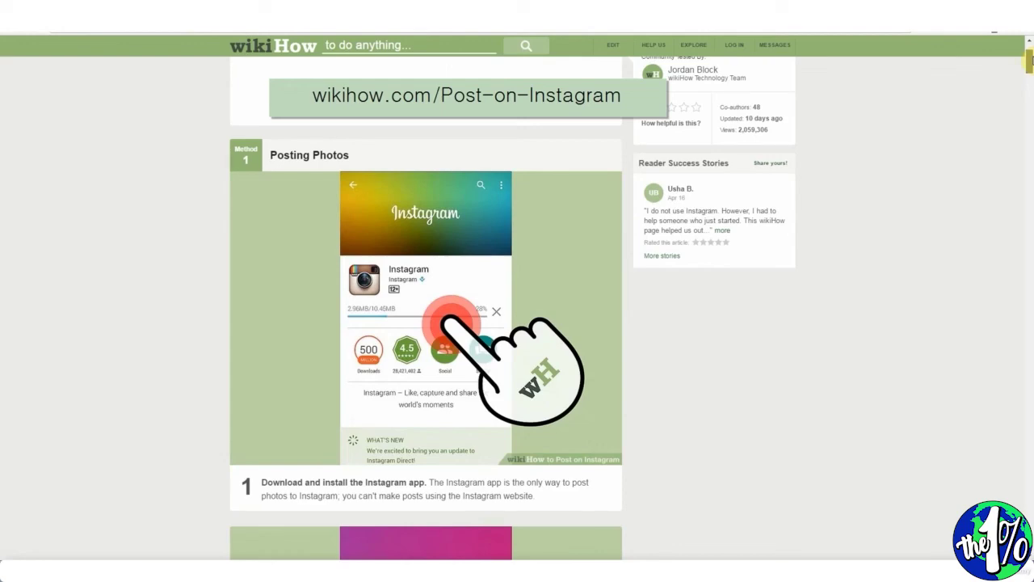
left_click_drag(1029, 60, 962, 326)
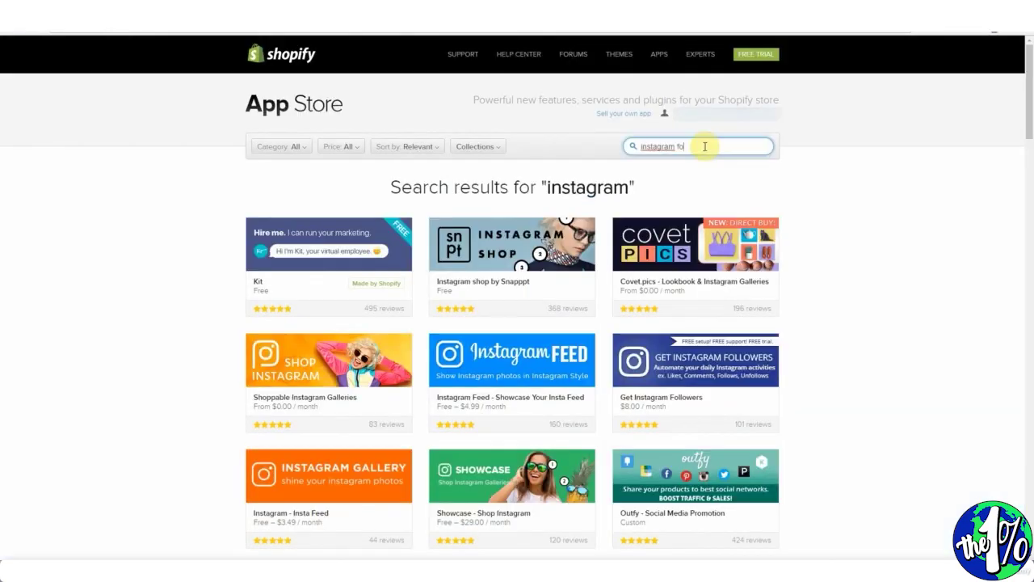
Step: Search the Shopify App Store for "instagram followers" and open the Get Instagram Followers app's page
type("llowers")
key("Down")
key("Return")
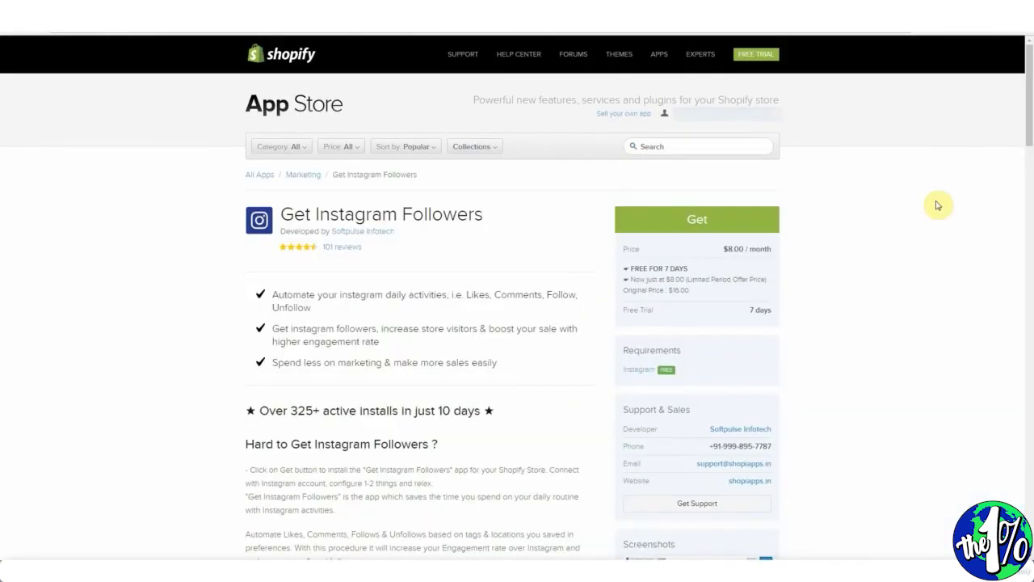